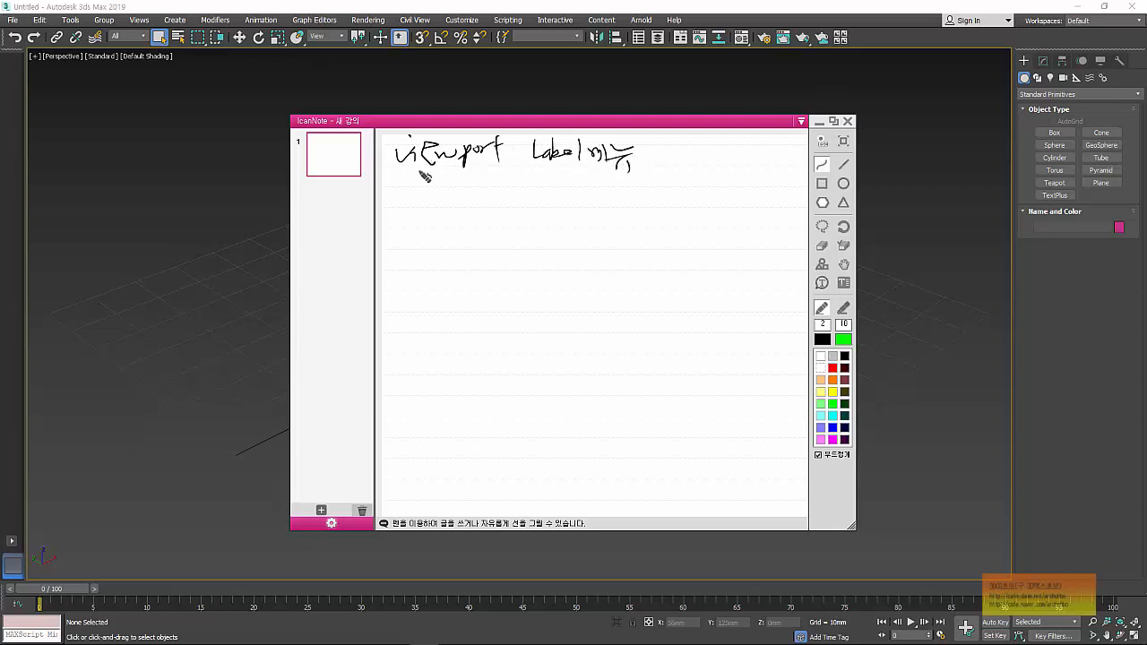
Double-underline the "viewport Label" heading and handwrite the "[+]" entry described as "(General viewport Label)" below it.
{"action": "left_click_drag", "start_coordinate": [414, 167], "coordinate": [595, 163]}
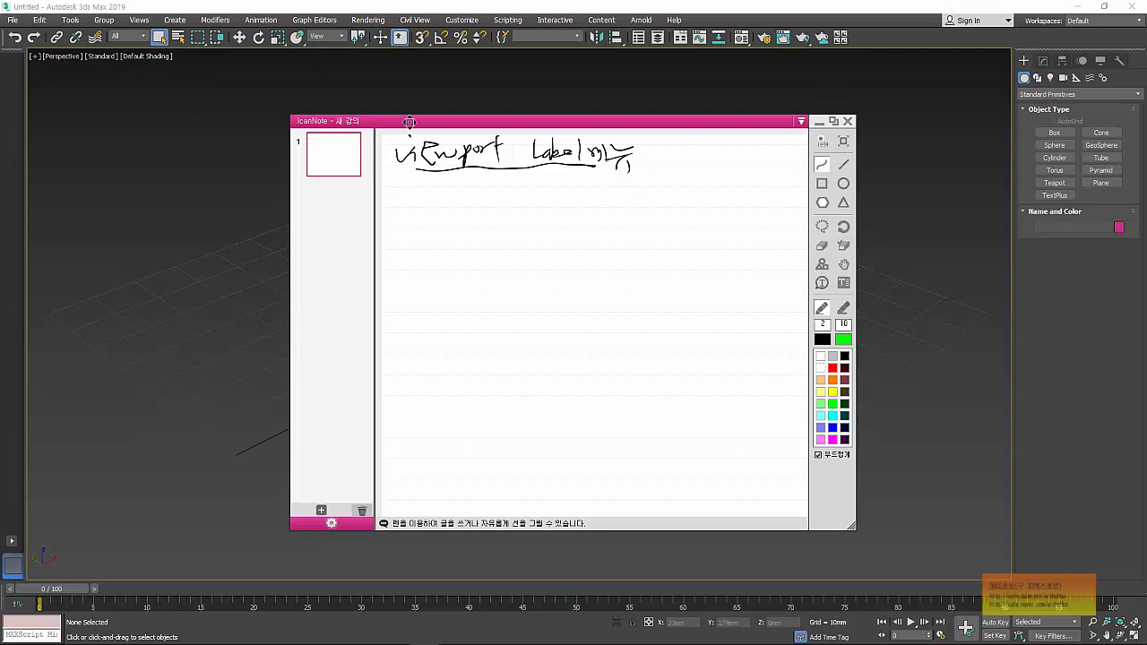
{"action": "left_click_drag", "start_coordinate": [399, 174], "coordinate": [638, 169]}
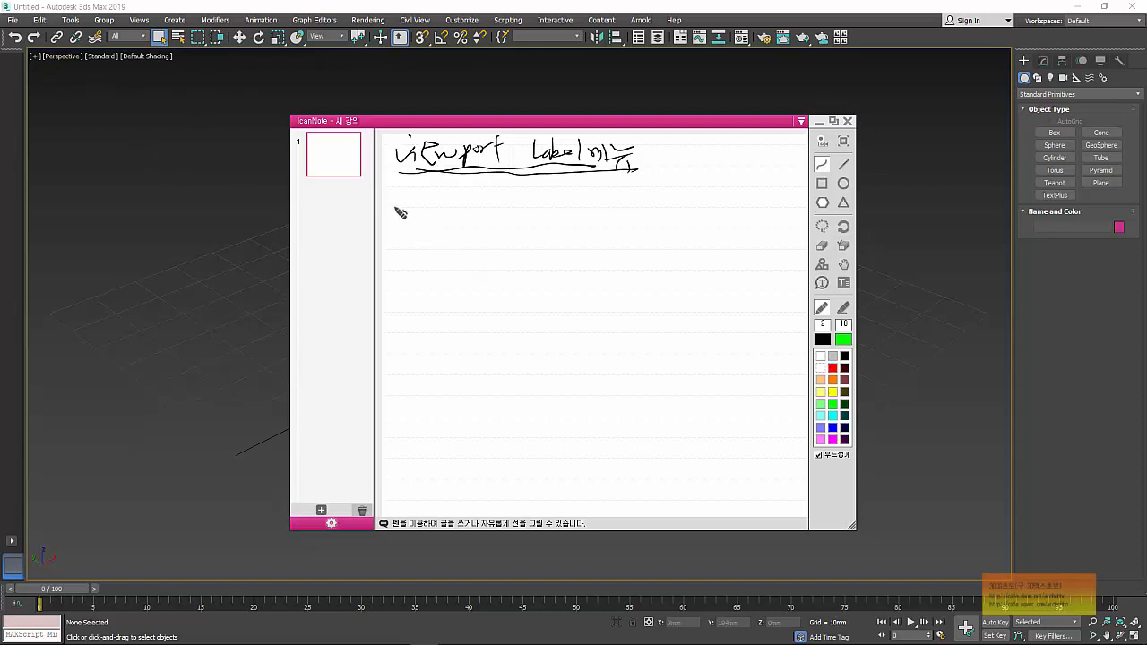
{"action": "mouse_move", "coordinate": [385, 191]}
{"action": "left_mouse_down"}
{"action": "mouse_move", "coordinate": [408, 189]}
{"action": "mouse_move", "coordinate": [420, 215]}
{"action": "left_mouse_up"}
{"action": "mouse_move", "coordinate": [452, 193]}
{"action": "left_mouse_down"}
{"action": "mouse_move", "coordinate": [470, 214]}
{"action": "mouse_move", "coordinate": [536, 199]}
{"action": "mouse_move", "coordinate": [543, 214]}
{"action": "mouse_move", "coordinate": [599, 209]}
{"action": "mouse_move", "coordinate": [615, 197]}
{"action": "mouse_move", "coordinate": [633, 211]}
{"action": "mouse_move", "coordinate": [691, 197]}
{"action": "mouse_move", "coordinate": [705, 210]}
{"action": "mouse_move", "coordinate": [685, 215]}
{"action": "left_mouse_up"}
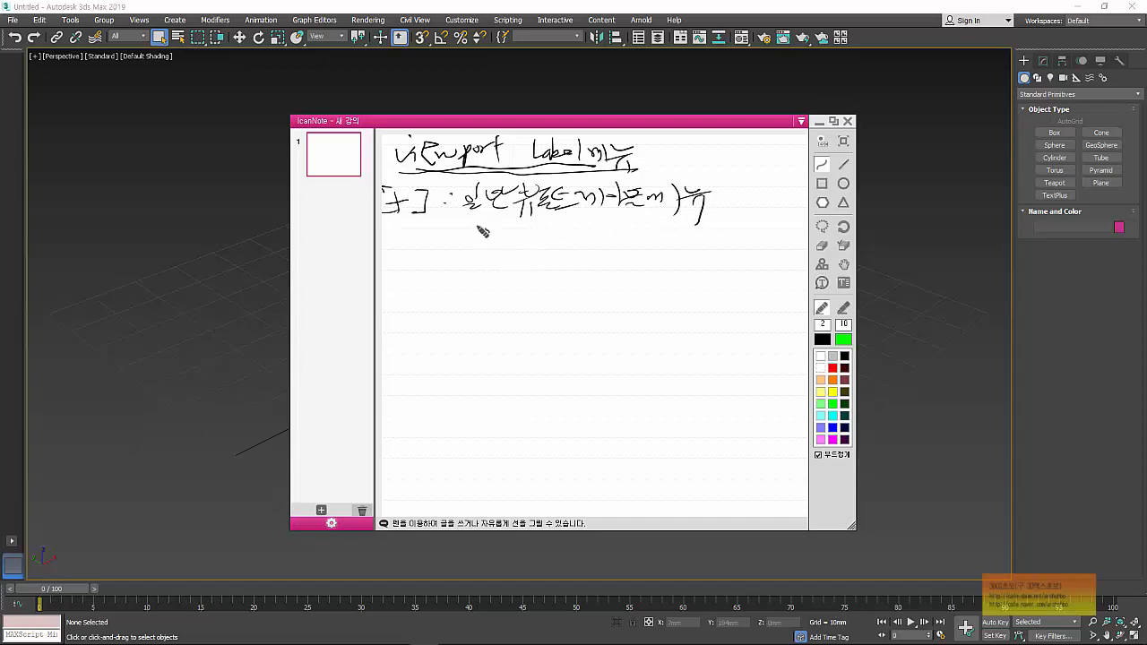
{"action": "mouse_move", "coordinate": [495, 225]}
{"action": "left_mouse_down"}
{"action": "mouse_move", "coordinate": [562, 240]}
{"action": "mouse_move", "coordinate": [717, 222]}
{"action": "mouse_move", "coordinate": [709, 249]}
{"action": "mouse_move", "coordinate": [721, 214]}
{"action": "mouse_move", "coordinate": [753, 233]}
{"action": "mouse_move", "coordinate": [782, 224]}
{"action": "mouse_move", "coordinate": [792, 234]}
{"action": "left_mouse_up"}
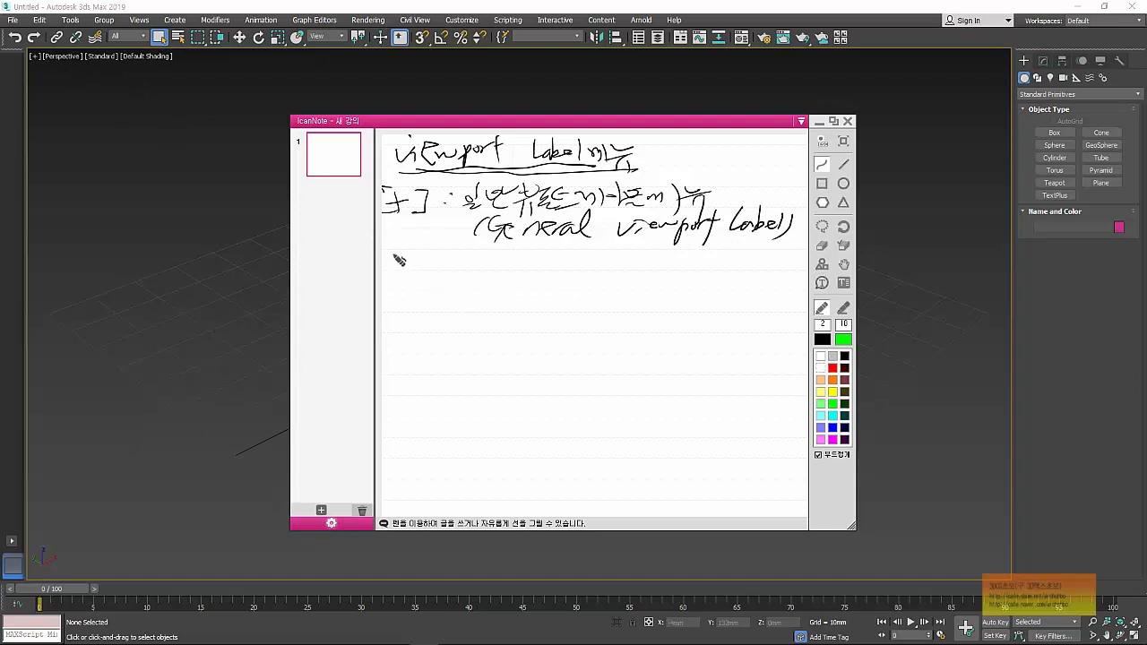
Handwrite a "perspective :" entry with its Korean name and the English term "point of view Label".
{"action": "mouse_move", "coordinate": [389, 249]}
{"action": "left_mouse_down"}
{"action": "mouse_move", "coordinate": [384, 271]}
{"action": "mouse_move", "coordinate": [399, 254]}
{"action": "mouse_move", "coordinate": [555, 253]}
{"action": "mouse_move", "coordinate": [557, 264]}
{"action": "left_mouse_up"}
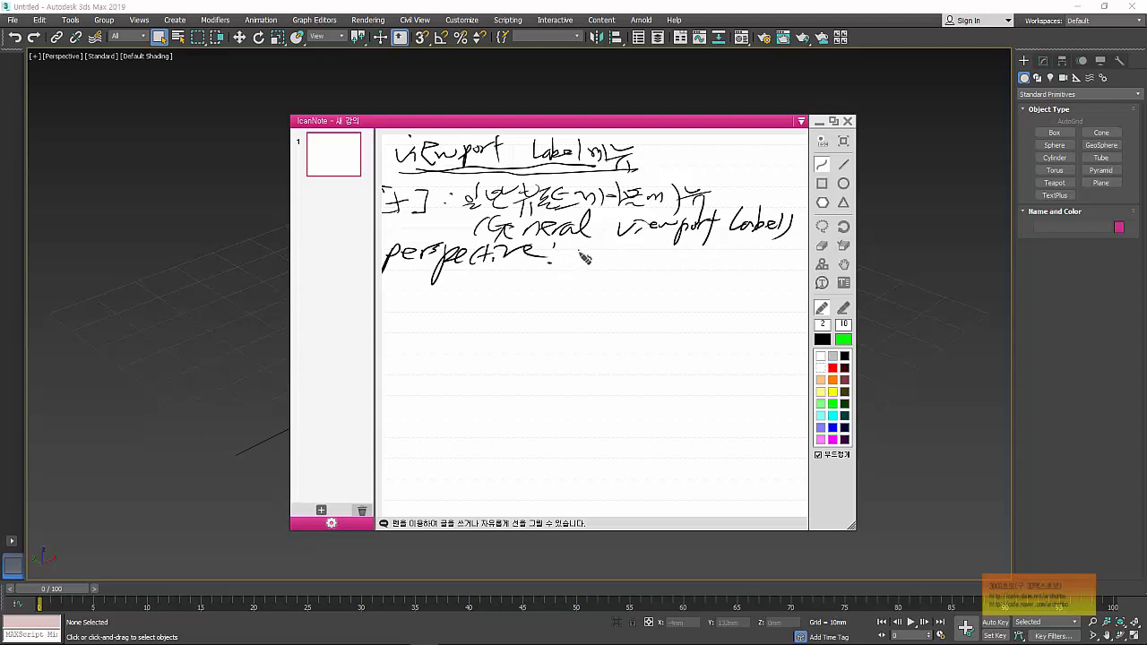
{"action": "mouse_move", "coordinate": [585, 258]}
{"action": "left_mouse_down"}
{"action": "mouse_move", "coordinate": [568, 276]}
{"action": "mouse_move", "coordinate": [787, 260]}
{"action": "left_mouse_up"}
{"action": "left_click_drag", "start_coordinate": [775, 265], "coordinate": [787, 272]}
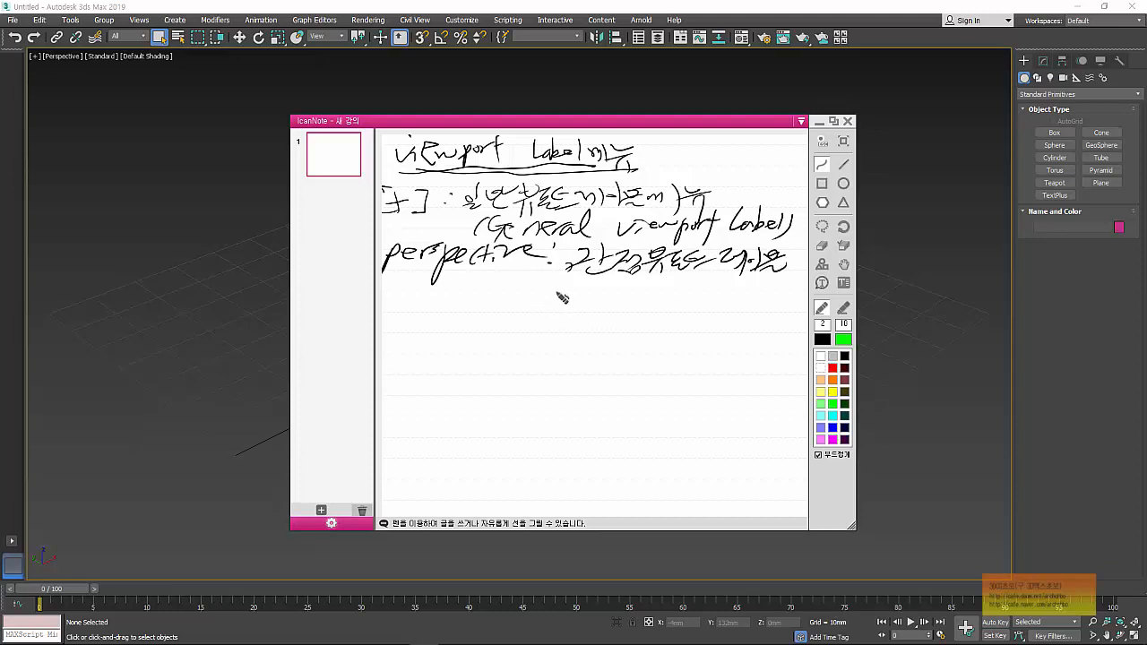
{"action": "mouse_move", "coordinate": [563, 298]}
{"action": "left_mouse_down"}
{"action": "mouse_move", "coordinate": [547, 302]}
{"action": "mouse_move", "coordinate": [733, 285]}
{"action": "left_mouse_up"}
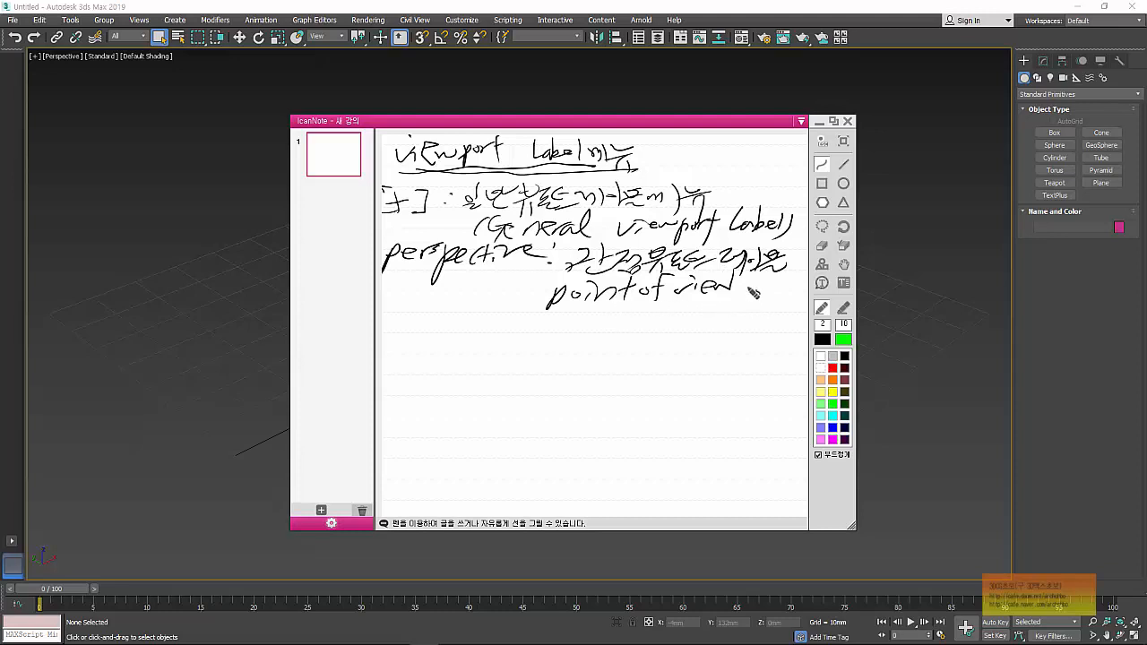
{"action": "mouse_move", "coordinate": [744, 277]}
{"action": "left_mouse_down"}
{"action": "mouse_move", "coordinate": [760, 297]}
{"action": "mouse_move", "coordinate": [804, 299]}
{"action": "left_mouse_up"}
Handwrite the "standard :" entry with "shading viewport", and the "Default shading :" entry with its Korean style-label name.
{"action": "mouse_move", "coordinate": [391, 325]}
{"action": "left_mouse_down"}
{"action": "mouse_move", "coordinate": [392, 338]}
{"action": "mouse_move", "coordinate": [483, 332]}
{"action": "mouse_move", "coordinate": [484, 347]}
{"action": "left_mouse_up"}
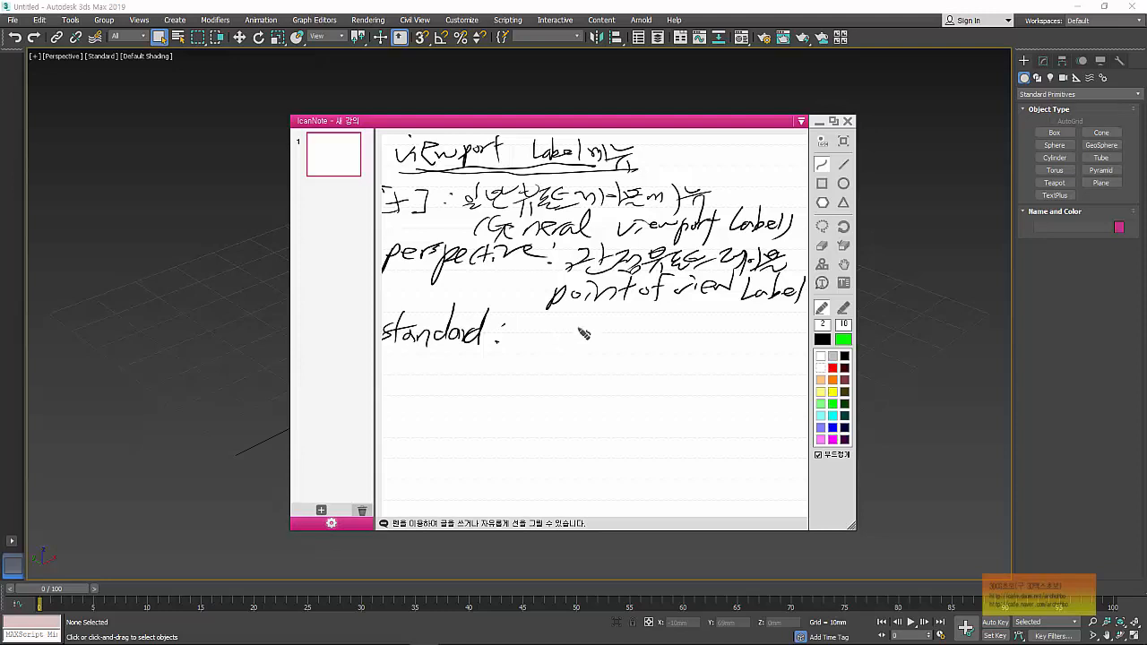
{"action": "mouse_move", "coordinate": [534, 324]}
{"action": "left_mouse_down"}
{"action": "mouse_move", "coordinate": [531, 334]}
{"action": "mouse_move", "coordinate": [561, 322]}
{"action": "left_mouse_up"}
{"action": "mouse_move", "coordinate": [536, 339]}
{"action": "left_mouse_down"}
{"action": "mouse_move", "coordinate": [549, 346]}
{"action": "mouse_move", "coordinate": [598, 323]}
{"action": "mouse_move", "coordinate": [614, 337]}
{"action": "mouse_move", "coordinate": [631, 325]}
{"action": "mouse_move", "coordinate": [664, 351]}
{"action": "mouse_move", "coordinate": [714, 323]}
{"action": "mouse_move", "coordinate": [713, 337]}
{"action": "left_mouse_up"}
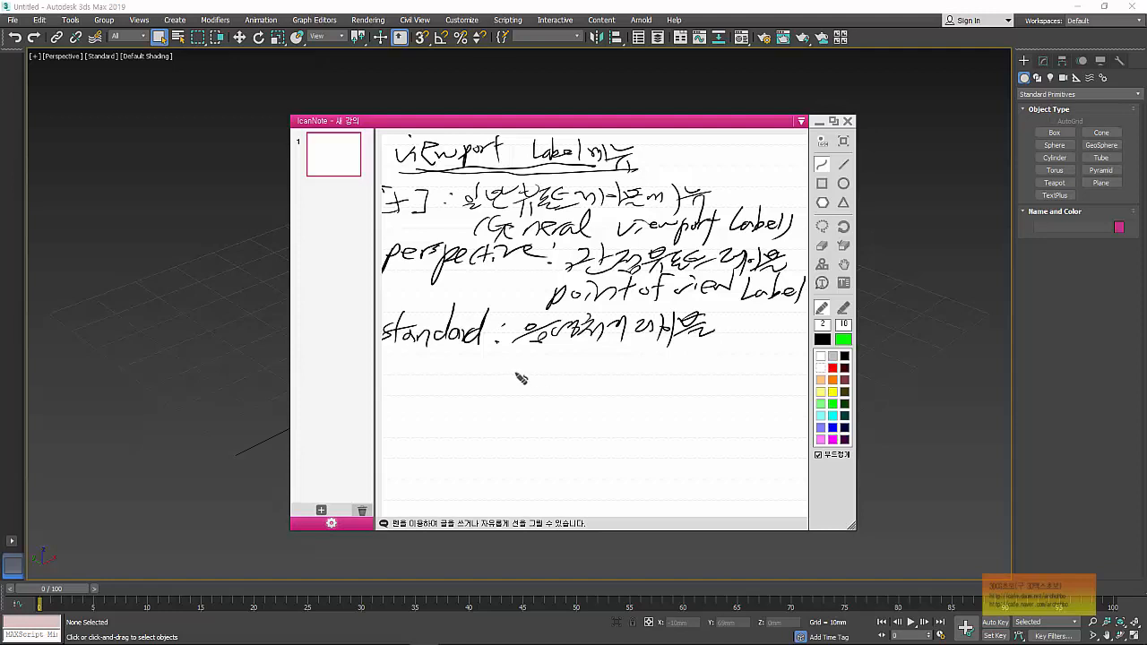
{"action": "mouse_move", "coordinate": [533, 367]}
{"action": "left_mouse_down"}
{"action": "mouse_move", "coordinate": [536, 356]}
{"action": "mouse_move", "coordinate": [556, 375]}
{"action": "mouse_move", "coordinate": [604, 367]}
{"action": "mouse_move", "coordinate": [618, 392]}
{"action": "mouse_move", "coordinate": [695, 368]}
{"action": "mouse_move", "coordinate": [730, 385]}
{"action": "mouse_move", "coordinate": [741, 352]}
{"action": "left_mouse_up"}
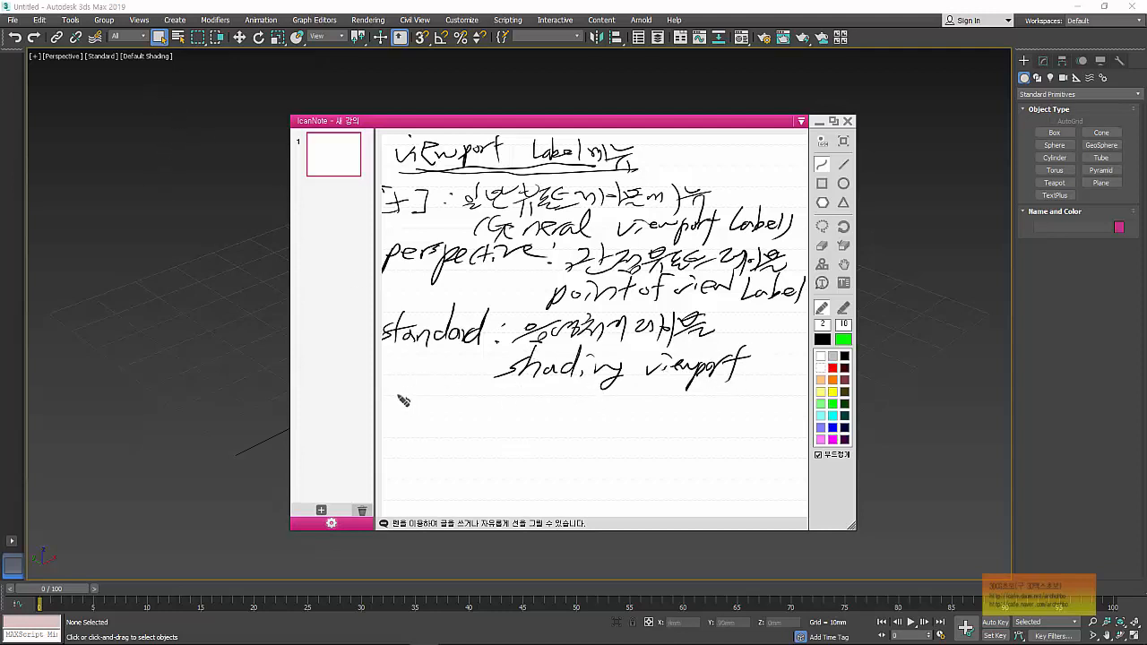
{"action": "mouse_move", "coordinate": [393, 405]}
{"action": "left_mouse_down"}
{"action": "mouse_move", "coordinate": [443, 413]}
{"action": "mouse_move", "coordinate": [466, 399]}
{"action": "mouse_move", "coordinate": [480, 432]}
{"action": "mouse_move", "coordinate": [502, 393]}
{"action": "mouse_move", "coordinate": [519, 411]}
{"action": "mouse_move", "coordinate": [573, 414]}
{"action": "mouse_move", "coordinate": [542, 429]}
{"action": "left_mouse_up"}
{"action": "mouse_move", "coordinate": [608, 404]}
{"action": "left_mouse_down"}
{"action": "mouse_move", "coordinate": [619, 422]}
{"action": "mouse_move", "coordinate": [673, 401]}
{"action": "mouse_move", "coordinate": [704, 422]}
{"action": "mouse_move", "coordinate": [746, 405]}
{"action": "mouse_move", "coordinate": [766, 414]}
{"action": "left_mouse_up"}
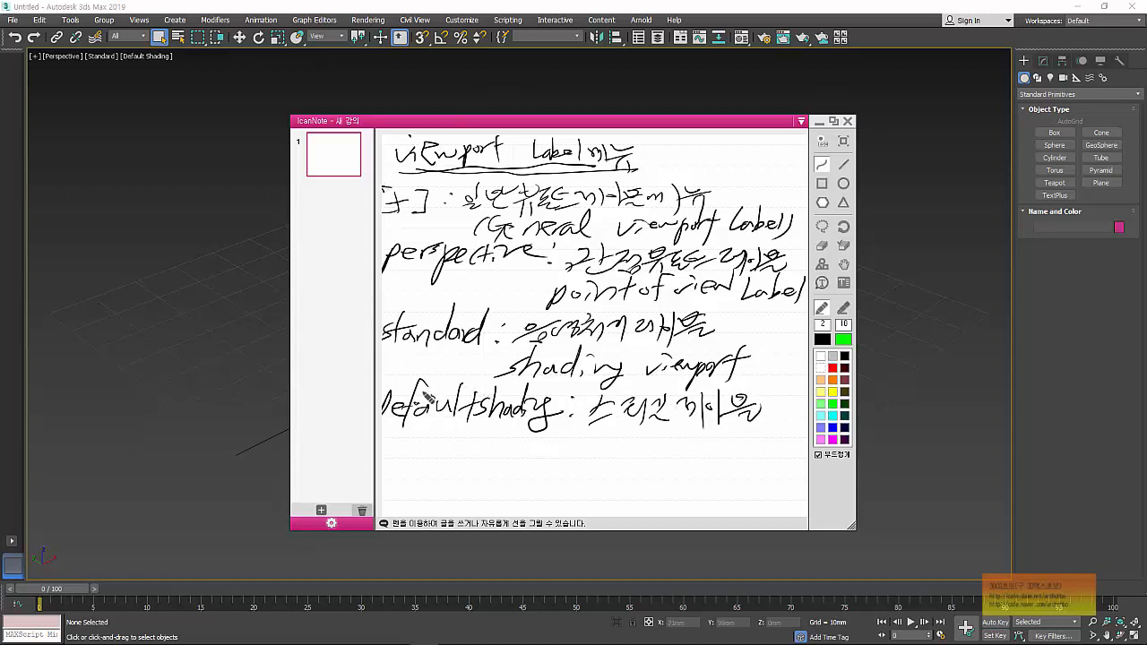
Add a second note page and handwrite a "[+] :" entry in Korean about adjusting all viewports and changing the active view.
{"action": "left_click", "coordinate": [321, 510]}
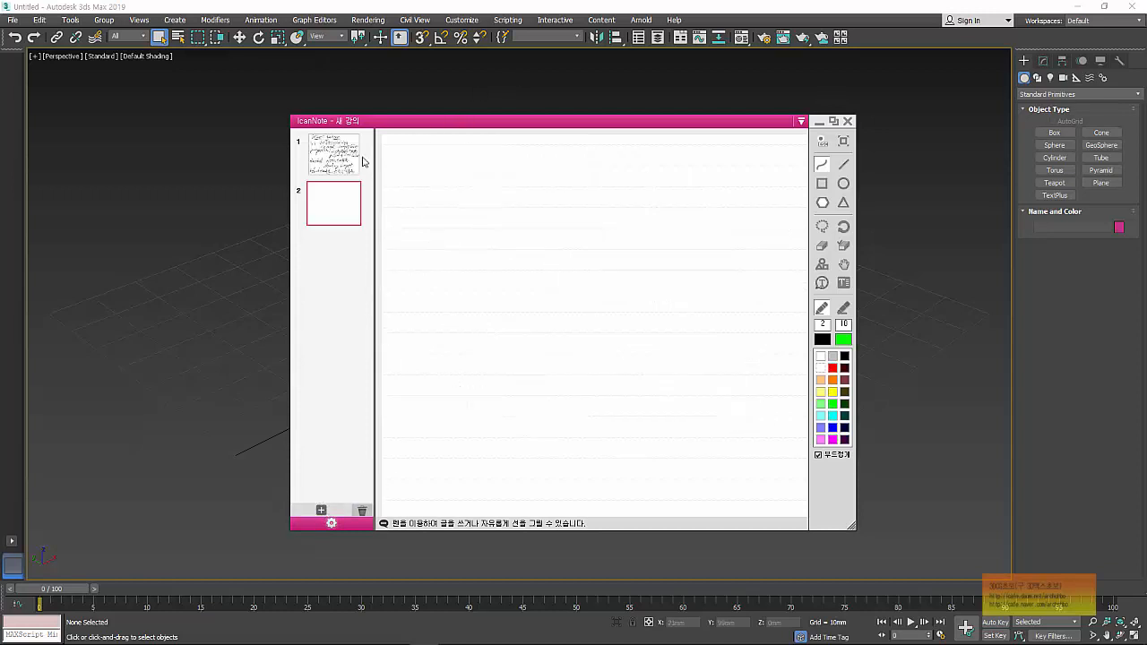
{"action": "left_click_drag", "start_coordinate": [401, 163], "coordinate": [430, 158]}
{"action": "mouse_move", "coordinate": [412, 150]}
{"action": "left_mouse_down"}
{"action": "mouse_move", "coordinate": [408, 172]}
{"action": "mouse_move", "coordinate": [401, 144]}
{"action": "left_mouse_up"}
{"action": "mouse_move", "coordinate": [392, 146]}
{"action": "left_mouse_down"}
{"action": "mouse_move", "coordinate": [392, 173]}
{"action": "mouse_move", "coordinate": [443, 170]}
{"action": "left_mouse_up"}
{"action": "left_click", "coordinate": [477, 150]}
{"action": "mouse_move", "coordinate": [517, 143]}
{"action": "left_mouse_down"}
{"action": "mouse_move", "coordinate": [496, 158]}
{"action": "mouse_move", "coordinate": [546, 173]}
{"action": "mouse_move", "coordinate": [567, 158]}
{"action": "mouse_move", "coordinate": [570, 184]}
{"action": "mouse_move", "coordinate": [605, 158]}
{"action": "mouse_move", "coordinate": [645, 171]}
{"action": "mouse_move", "coordinate": [677, 151]}
{"action": "mouse_move", "coordinate": [717, 164]}
{"action": "left_mouse_up"}
{"action": "mouse_move", "coordinate": [491, 179]}
{"action": "left_mouse_down"}
{"action": "mouse_move", "coordinate": [529, 204]}
{"action": "mouse_move", "coordinate": [540, 192]}
{"action": "mouse_move", "coordinate": [558, 207]}
{"action": "mouse_move", "coordinate": [587, 187]}
{"action": "mouse_move", "coordinate": [635, 204]}
{"action": "mouse_move", "coordinate": [703, 185]}
{"action": "mouse_move", "coordinate": [733, 190]}
{"action": "mouse_move", "coordinate": [720, 202]}
{"action": "left_mouse_up"}
{"action": "left_click", "coordinate": [641, 201]}
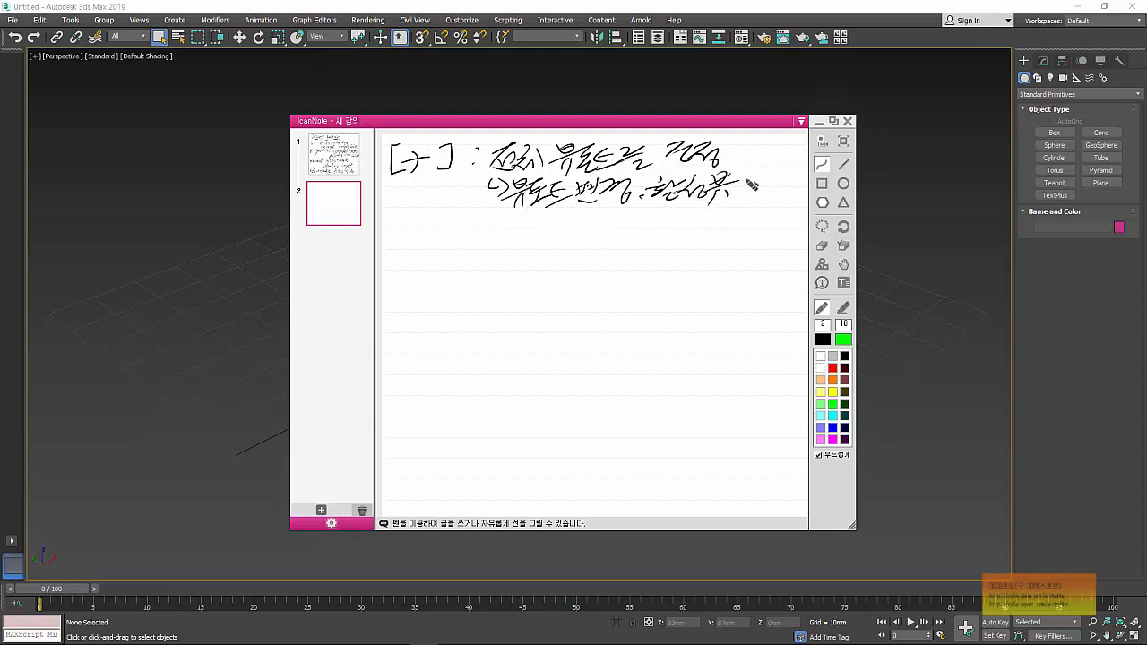
{"action": "left_click_drag", "start_coordinate": [743, 181], "coordinate": [781, 204]}
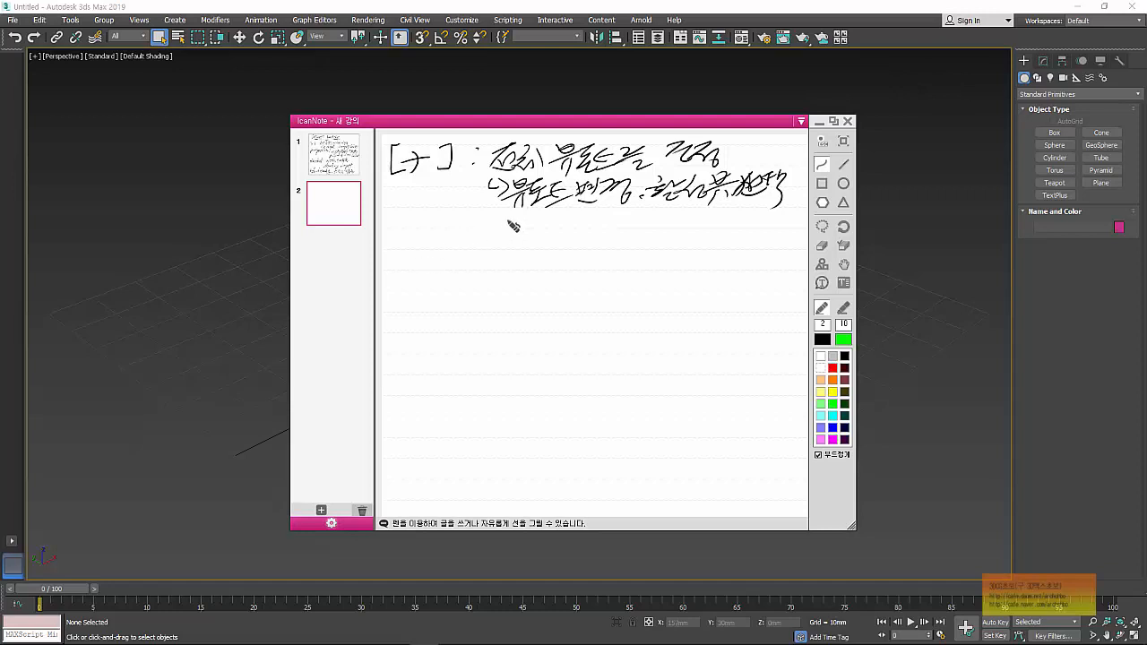
{"action": "mouse_move", "coordinate": [520, 225]}
{"action": "left_mouse_down"}
{"action": "mouse_move", "coordinate": [509, 235]}
{"action": "mouse_move", "coordinate": [538, 226]}
{"action": "mouse_move", "coordinate": [525, 241]}
{"action": "mouse_move", "coordinate": [576, 221]}
{"action": "mouse_move", "coordinate": [606, 235]}
{"action": "mouse_move", "coordinate": [628, 224]}
{"action": "mouse_move", "coordinate": [618, 233]}
{"action": "left_mouse_up"}
{"action": "left_click", "coordinate": [645, 225]}
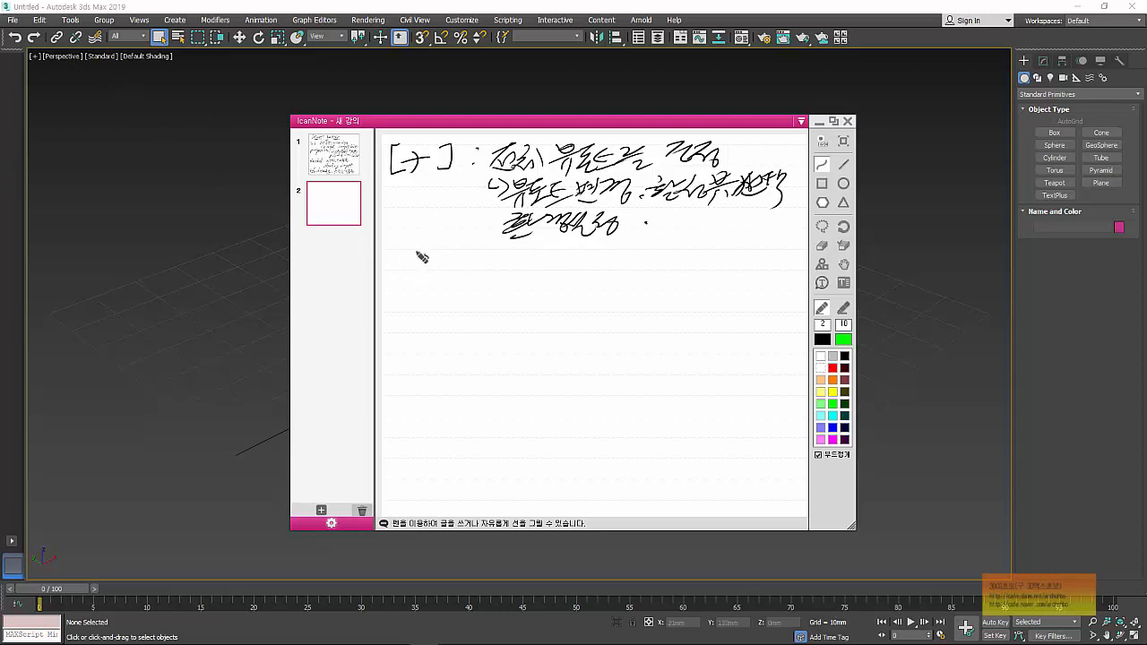
Handwrite the Korean point-of-view viewport entry below the "[+]" notes, explaining that it changes the viewpoint.
{"action": "mouse_move", "coordinate": [398, 252]}
{"action": "left_mouse_down"}
{"action": "mouse_move", "coordinate": [401, 274]}
{"action": "mouse_move", "coordinate": [464, 254]}
{"action": "mouse_move", "coordinate": [452, 278]}
{"action": "mouse_move", "coordinate": [478, 251]}
{"action": "mouse_move", "coordinate": [491, 260]}
{"action": "left_mouse_up"}
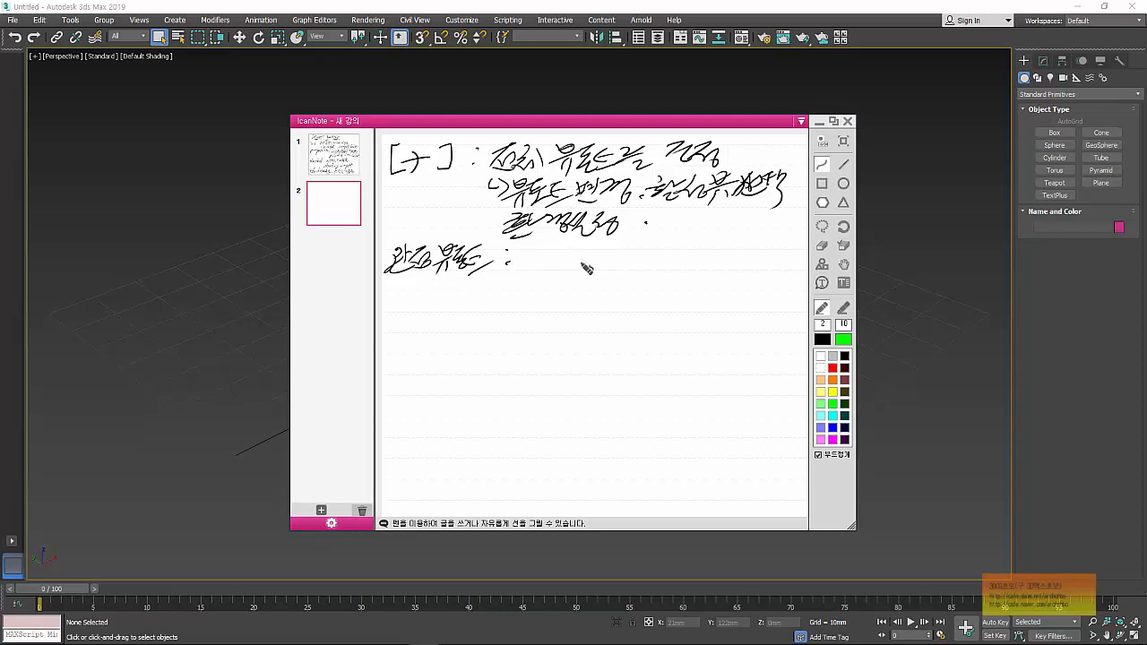
{"action": "left_click_drag", "start_coordinate": [545, 249], "coordinate": [513, 275]}
{"action": "left_click_drag", "start_coordinate": [527, 262], "coordinate": [536, 273]}
{"action": "left_click_drag", "start_coordinate": [552, 254], "coordinate": [561, 268]}
{"action": "mouse_move", "coordinate": [574, 251]}
{"action": "left_mouse_down"}
{"action": "mouse_move", "coordinate": [564, 272]}
{"action": "mouse_move", "coordinate": [584, 265]}
{"action": "left_mouse_up"}
{"action": "mouse_move", "coordinate": [598, 250]}
{"action": "left_mouse_down"}
{"action": "mouse_move", "coordinate": [583, 270]}
{"action": "mouse_move", "coordinate": [600, 267]}
{"action": "left_mouse_up"}
{"action": "mouse_move", "coordinate": [605, 254]}
{"action": "left_mouse_down"}
{"action": "mouse_move", "coordinate": [606, 266]}
{"action": "mouse_move", "coordinate": [619, 258]}
{"action": "left_mouse_up"}
{"action": "left_click_drag", "start_coordinate": [627, 251], "coordinate": [620, 263]}
{"action": "left_click_drag", "start_coordinate": [620, 263], "coordinate": [623, 264]}
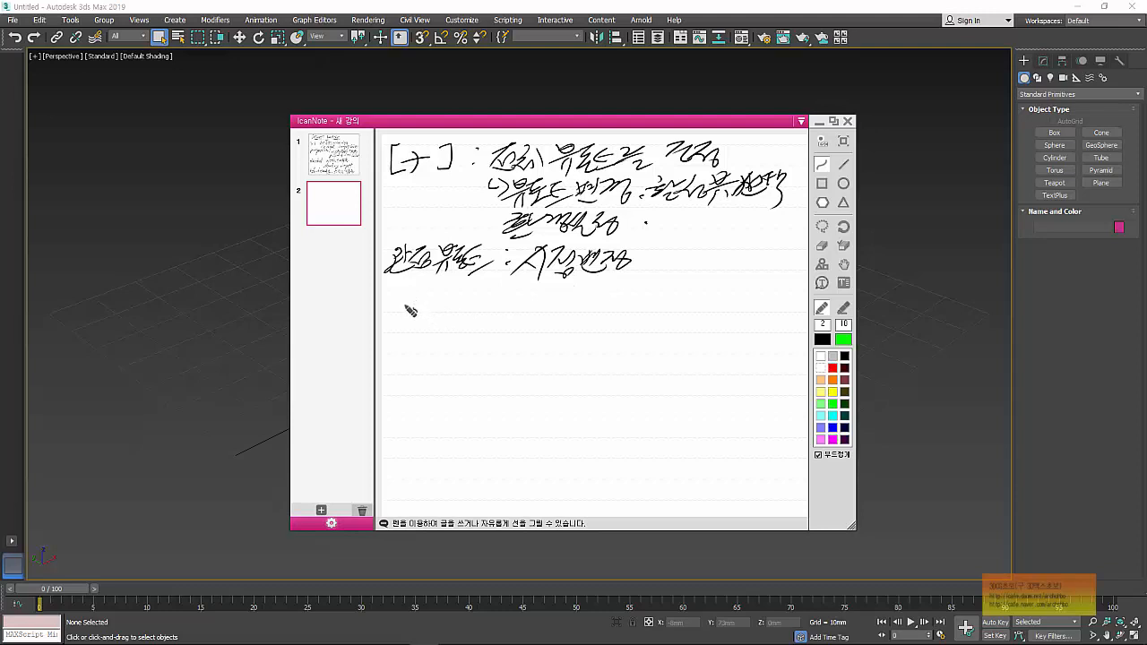
Handwrite the Korean shading entry about how objects are shaded and the style entry about how objects are displayed.
{"action": "mouse_move", "coordinate": [403, 311]}
{"action": "left_mouse_down"}
{"action": "mouse_move", "coordinate": [447, 310]}
{"action": "mouse_move", "coordinate": [466, 323]}
{"action": "mouse_move", "coordinate": [484, 314]}
{"action": "mouse_move", "coordinate": [491, 327]}
{"action": "left_mouse_up"}
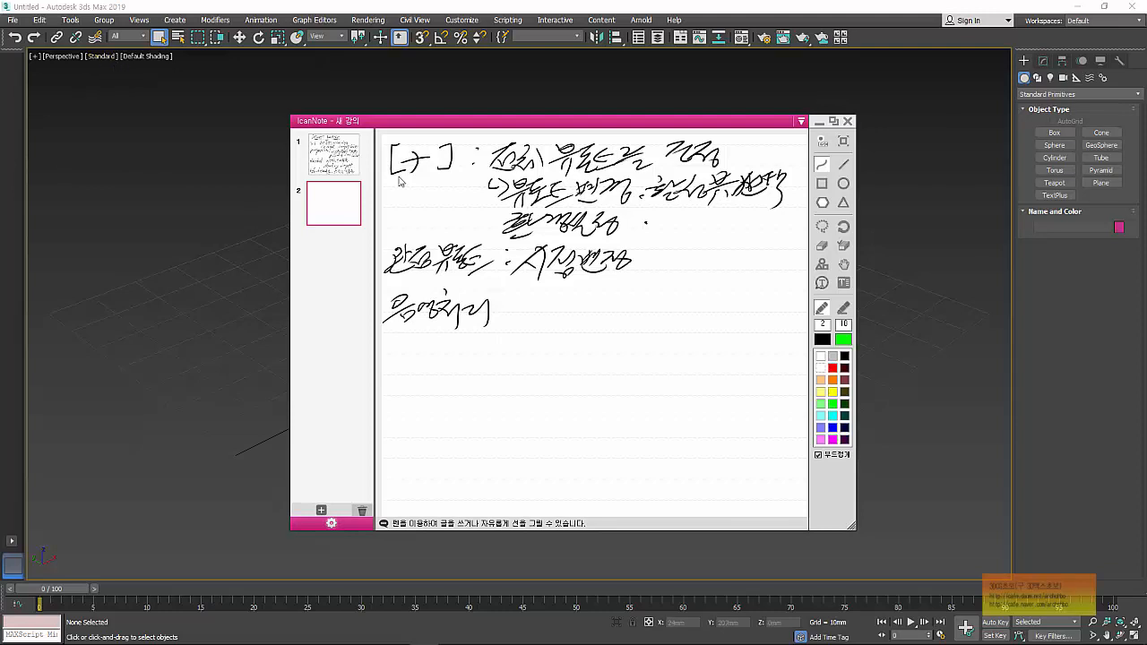
{"action": "left_click", "coordinate": [514, 304]}
{"action": "left_click", "coordinate": [515, 312]}
{"action": "mouse_move", "coordinate": [526, 303]}
{"action": "left_mouse_down"}
{"action": "mouse_move", "coordinate": [588, 299]}
{"action": "mouse_move", "coordinate": [596, 321]}
{"action": "mouse_move", "coordinate": [639, 310]}
{"action": "mouse_move", "coordinate": [652, 328]}
{"action": "mouse_move", "coordinate": [698, 290]}
{"action": "mouse_move", "coordinate": [713, 307]}
{"action": "mouse_move", "coordinate": [769, 296]}
{"action": "mouse_move", "coordinate": [776, 312]}
{"action": "left_mouse_up"}
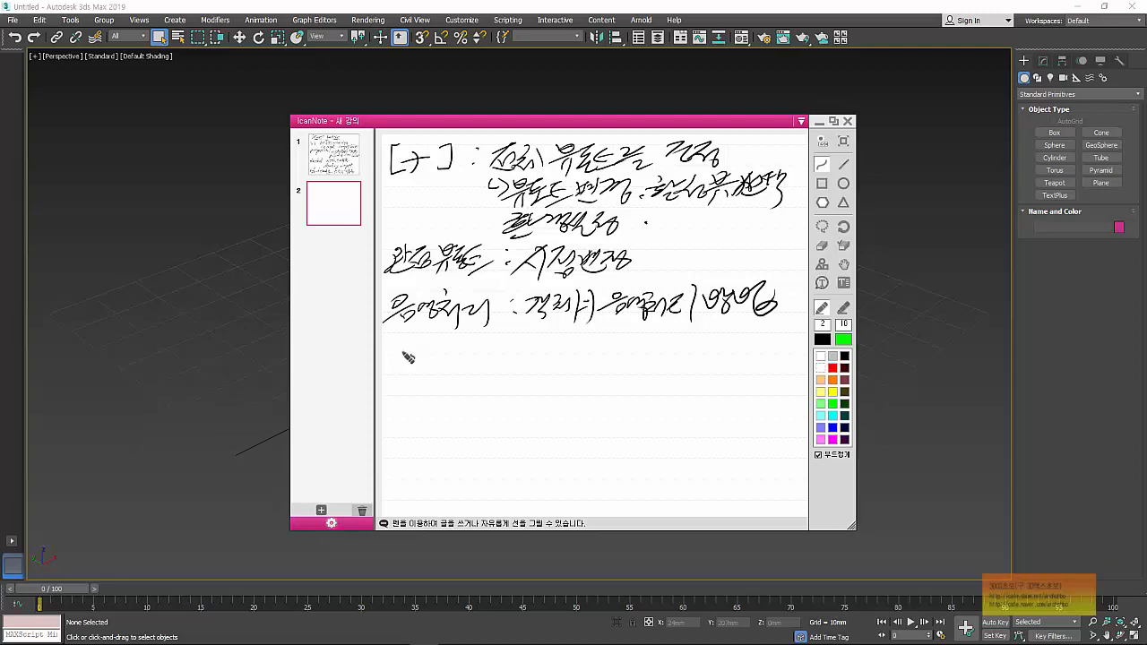
{"action": "mouse_move", "coordinate": [394, 360]}
{"action": "left_mouse_down"}
{"action": "mouse_move", "coordinate": [409, 385]}
{"action": "mouse_move", "coordinate": [439, 361]}
{"action": "mouse_move", "coordinate": [445, 386]}
{"action": "mouse_move", "coordinate": [490, 362]}
{"action": "mouse_move", "coordinate": [543, 375]}
{"action": "left_mouse_up"}
{"action": "left_click", "coordinate": [490, 373]}
{"action": "mouse_move", "coordinate": [529, 374]}
{"action": "left_mouse_down"}
{"action": "mouse_move", "coordinate": [566, 391]}
{"action": "mouse_move", "coordinate": [595, 362]}
{"action": "mouse_move", "coordinate": [627, 366]}
{"action": "mouse_move", "coordinate": [626, 383]}
{"action": "mouse_move", "coordinate": [647, 385]}
{"action": "mouse_move", "coordinate": [671, 364]}
{"action": "mouse_move", "coordinate": [691, 387]}
{"action": "mouse_move", "coordinate": [709, 367]}
{"action": "mouse_move", "coordinate": [723, 386]}
{"action": "mouse_move", "coordinate": [764, 375]}
{"action": "left_mouse_up"}
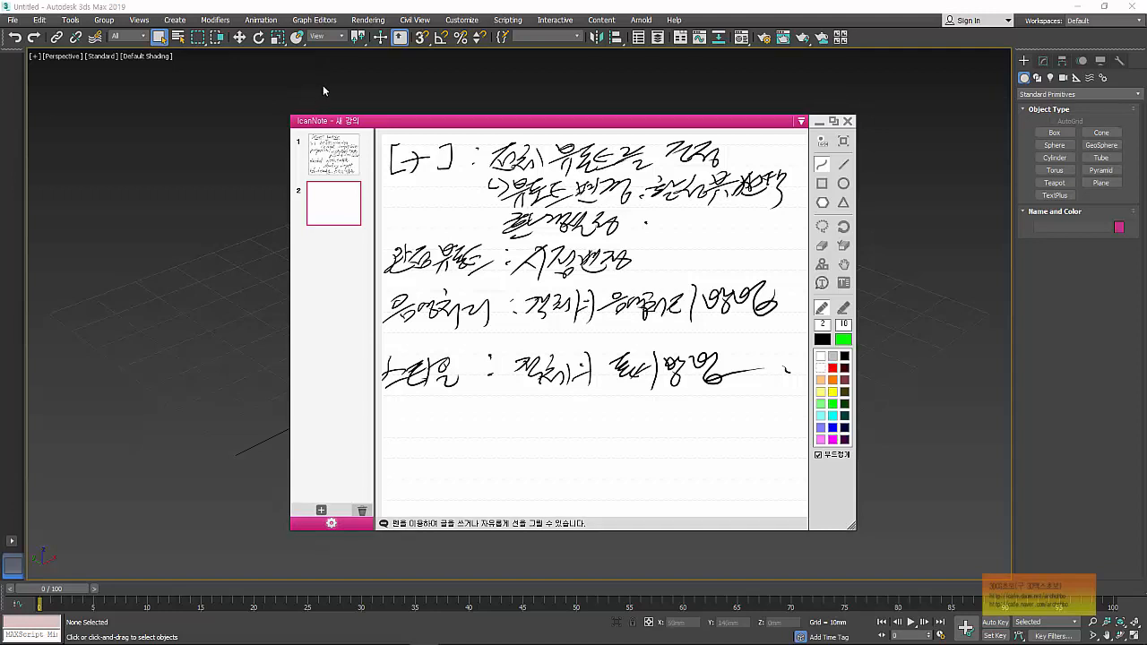
Minimize the notes to return to 3ds Max and create a box at the centre of the Perspective viewport's grid.
{"action": "left_click", "coordinate": [820, 122]}
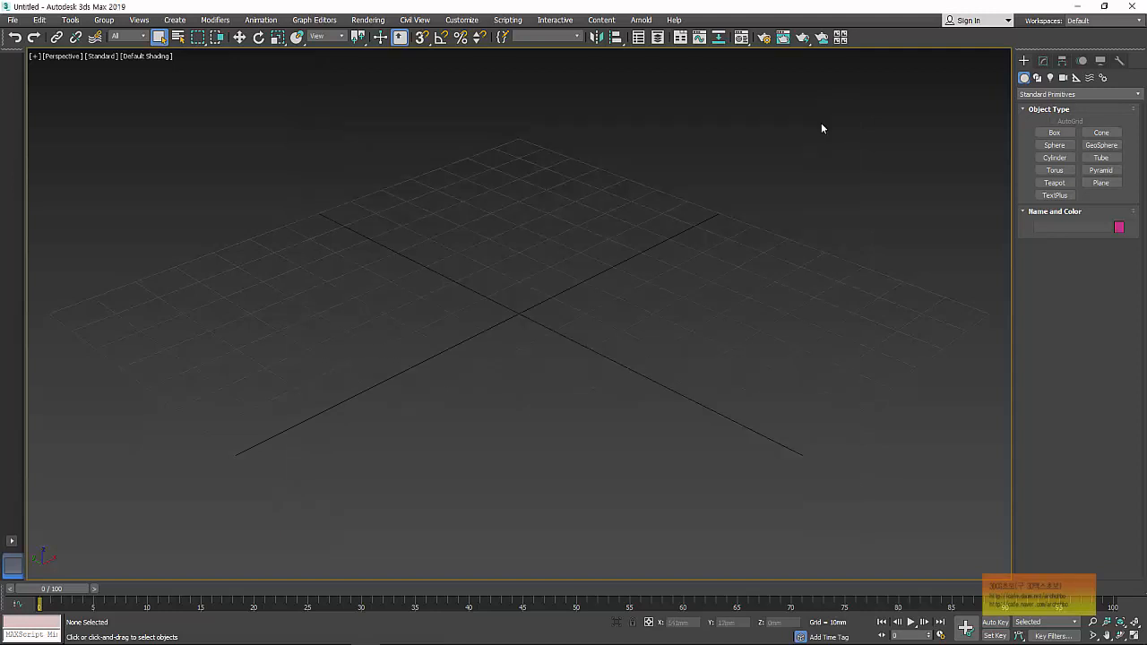
{"action": "left_click", "coordinate": [1055, 133]}
{"action": "left_click_drag", "start_coordinate": [424, 322], "coordinate": [613, 310]}
{"action": "left_click", "coordinate": [568, 193]}
{"action": "right_click", "coordinate": [508, 236]}
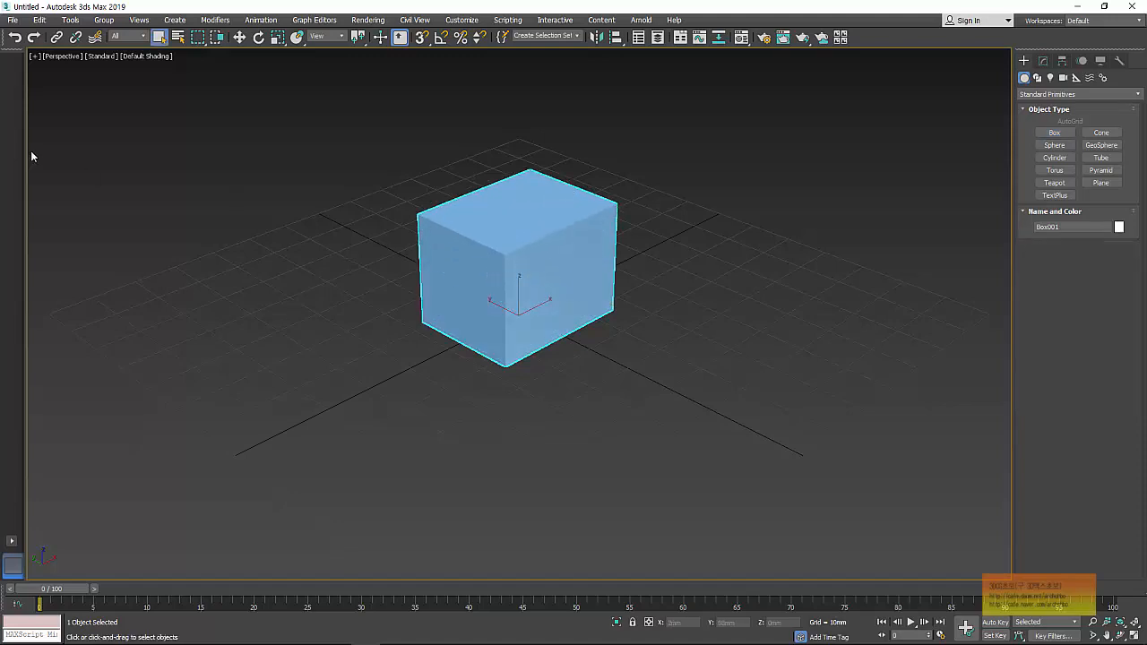
Make the Front viewport active and return to the Perspective viewport.
{"action": "left_click", "coordinate": [38, 56]}
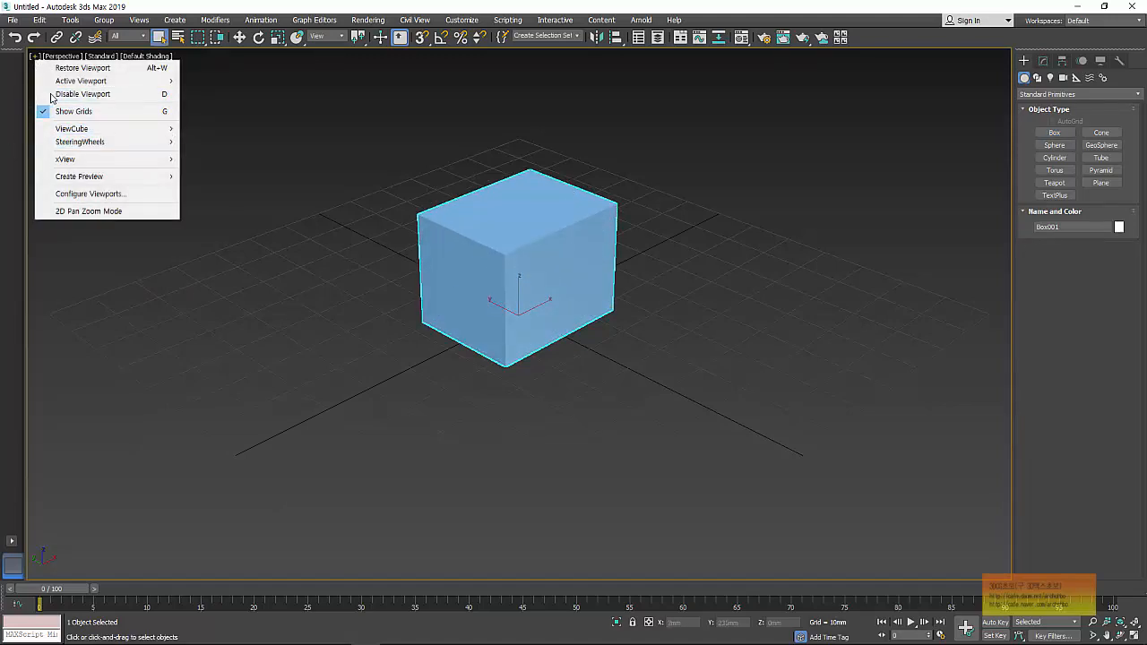
{"action": "mouse_move", "coordinate": [86, 84]}
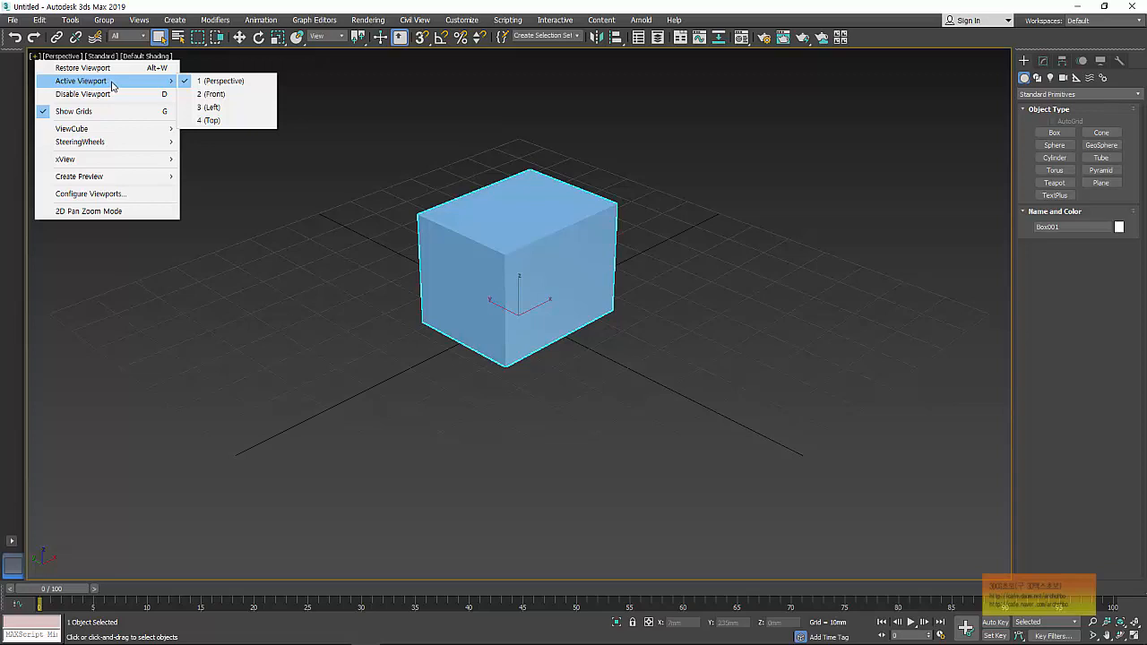
{"action": "mouse_move", "coordinate": [57, 615]}
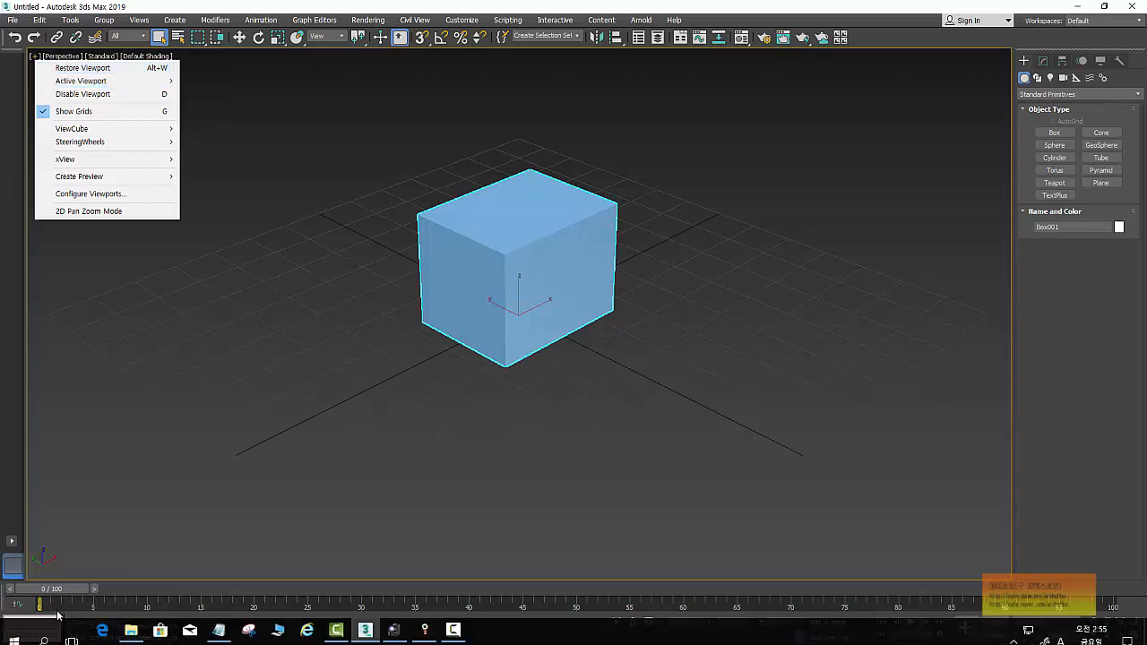
{"action": "left_click", "coordinate": [195, 93]}
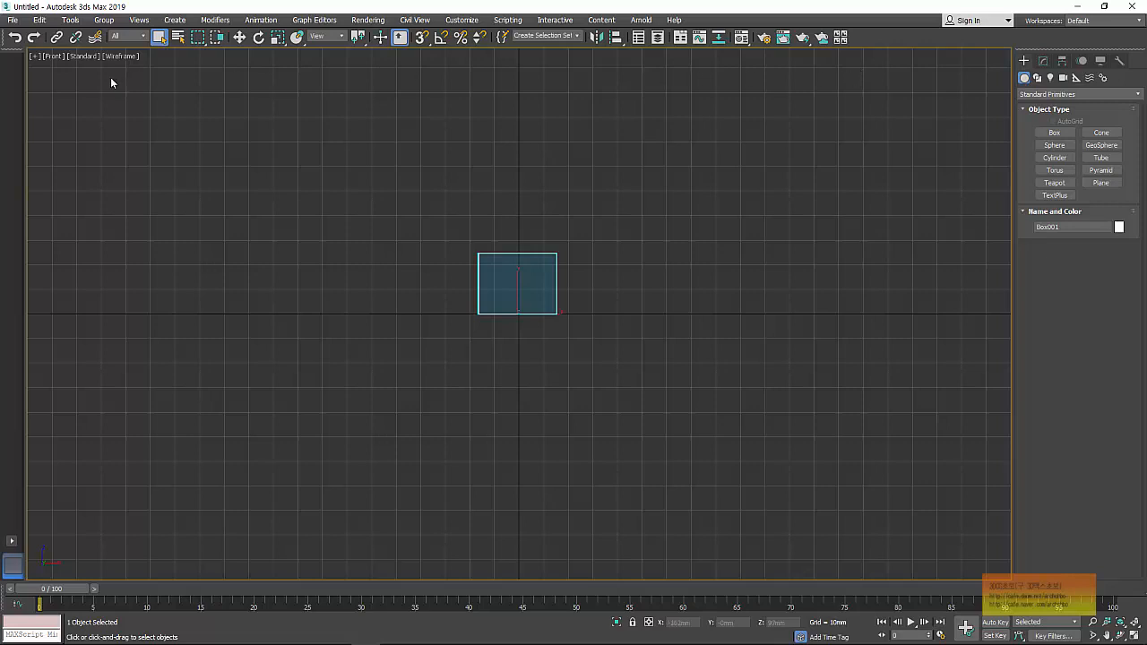
{"action": "left_click", "coordinate": [34, 55]}
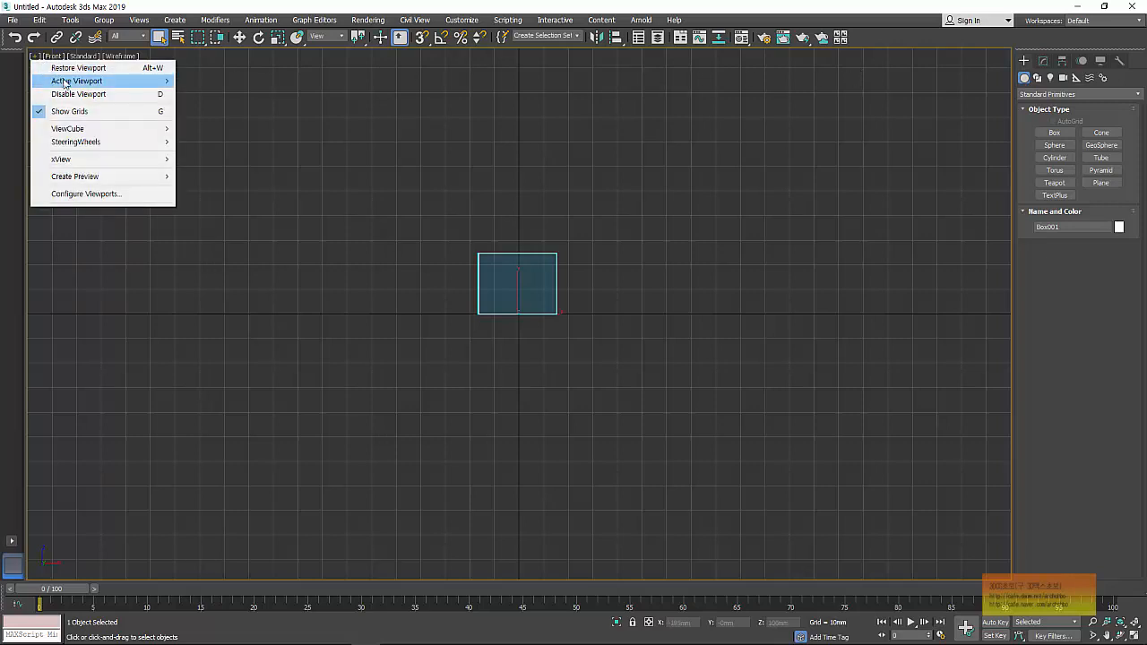
{"action": "left_click", "coordinate": [235, 120]}
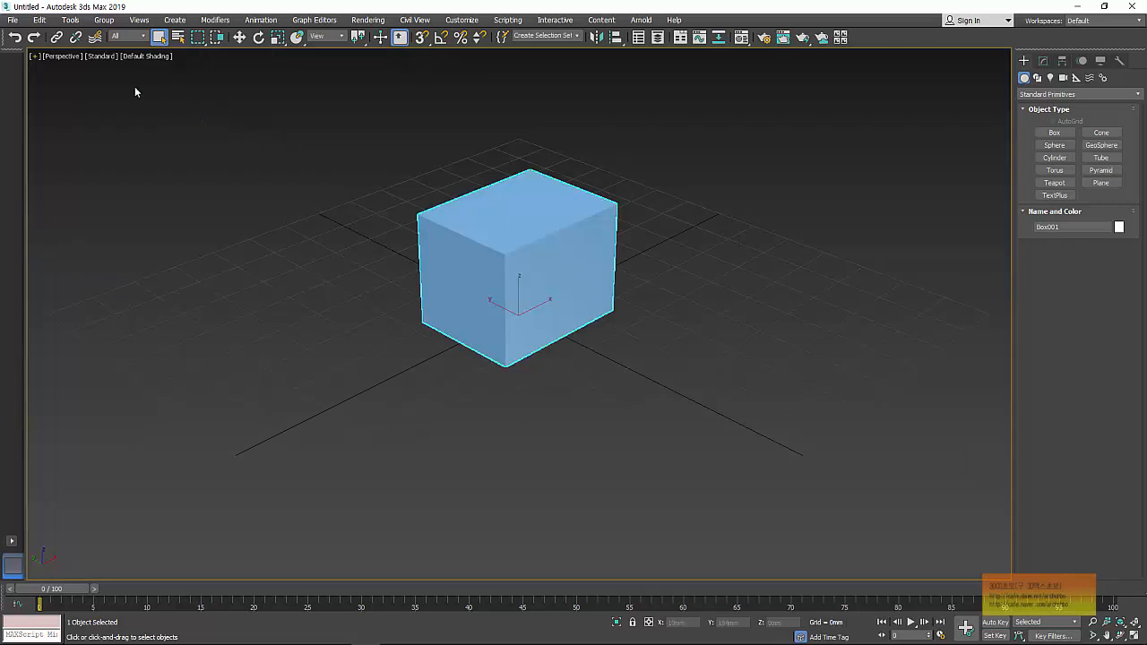
Disable the Perspective viewport.
{"action": "left_click", "coordinate": [35, 55]}
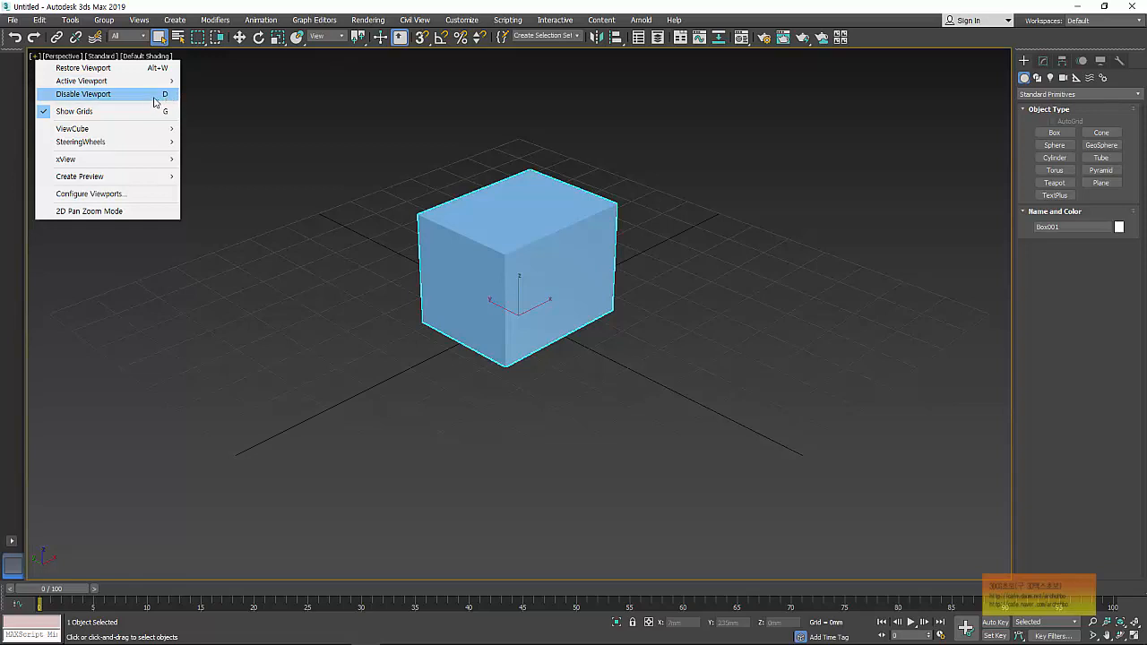
{"action": "left_click", "coordinate": [94, 95]}
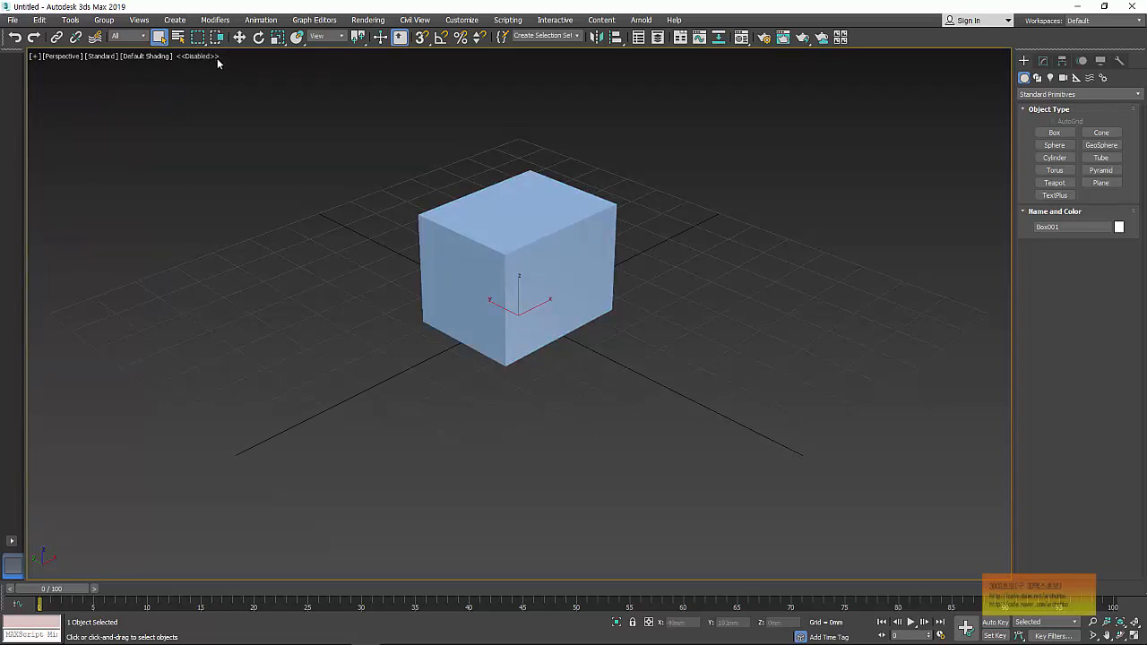
Switch to IcanNote, handwrite a note contrasting an activated view with "Disable" and no view update, and return to 3ds Max.
{"action": "mouse_move", "coordinate": [318, 635]}
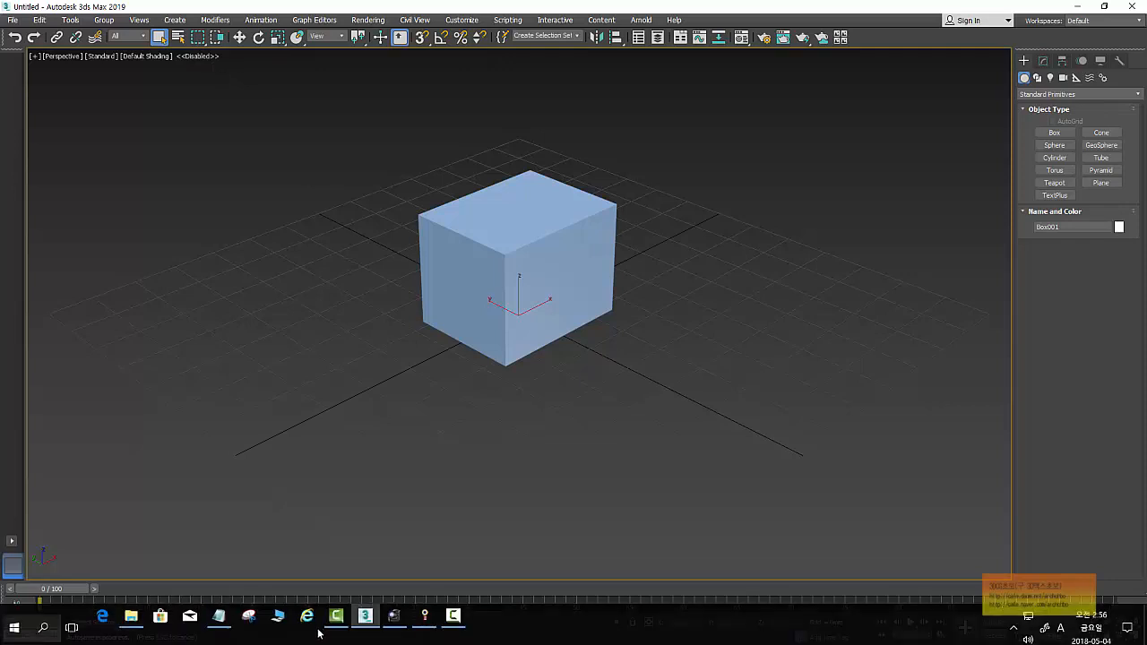
{"action": "left_click", "coordinate": [427, 613]}
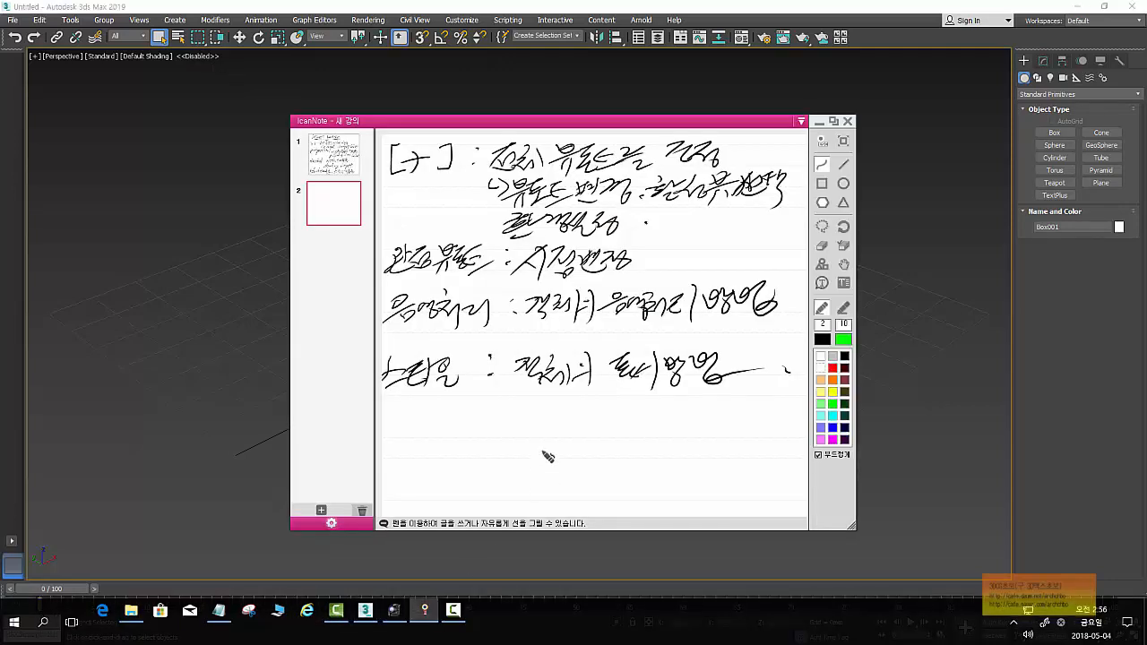
{"action": "left_click_drag", "start_coordinate": [428, 418], "coordinate": [448, 429]}
{"action": "left_click_drag", "start_coordinate": [436, 434], "coordinate": [448, 433]}
{"action": "mouse_move", "coordinate": [452, 434]}
{"action": "left_mouse_down"}
{"action": "mouse_move", "coordinate": [592, 431]}
{"action": "mouse_move", "coordinate": [651, 413]}
{"action": "mouse_move", "coordinate": [580, 428]}
{"action": "left_mouse_up"}
{"action": "mouse_move", "coordinate": [660, 409]}
{"action": "left_mouse_down"}
{"action": "mouse_move", "coordinate": [662, 443]}
{"action": "mouse_move", "coordinate": [678, 421]}
{"action": "mouse_move", "coordinate": [713, 434]}
{"action": "mouse_move", "coordinate": [737, 414]}
{"action": "mouse_move", "coordinate": [753, 438]}
{"action": "mouse_move", "coordinate": [766, 429]}
{"action": "left_mouse_up"}
{"action": "mouse_move", "coordinate": [603, 457]}
{"action": "left_mouse_down"}
{"action": "mouse_move", "coordinate": [628, 454]}
{"action": "mouse_move", "coordinate": [642, 473]}
{"action": "left_mouse_up"}
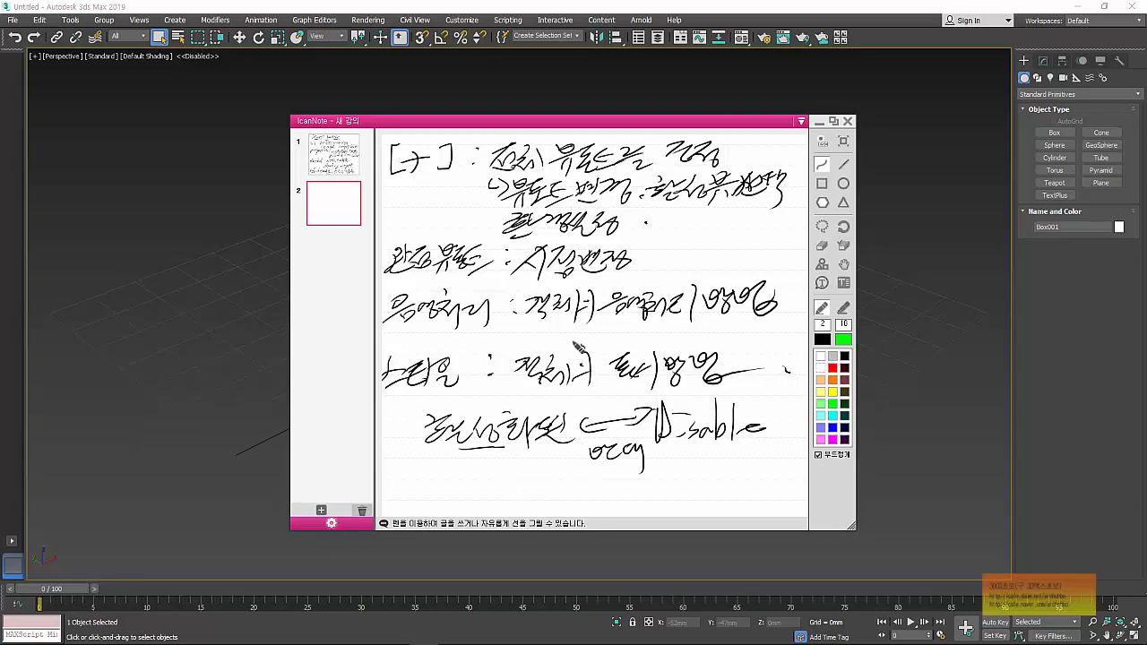
{"action": "mouse_move", "coordinate": [529, 466]}
{"action": "left_mouse_down"}
{"action": "mouse_move", "coordinate": [536, 507]}
{"action": "mouse_move", "coordinate": [566, 488]}
{"action": "mouse_move", "coordinate": [681, 475]}
{"action": "mouse_move", "coordinate": [745, 485]}
{"action": "mouse_move", "coordinate": [750, 449]}
{"action": "mouse_move", "coordinate": [696, 466]}
{"action": "mouse_move", "coordinate": [725, 465]}
{"action": "left_mouse_up"}
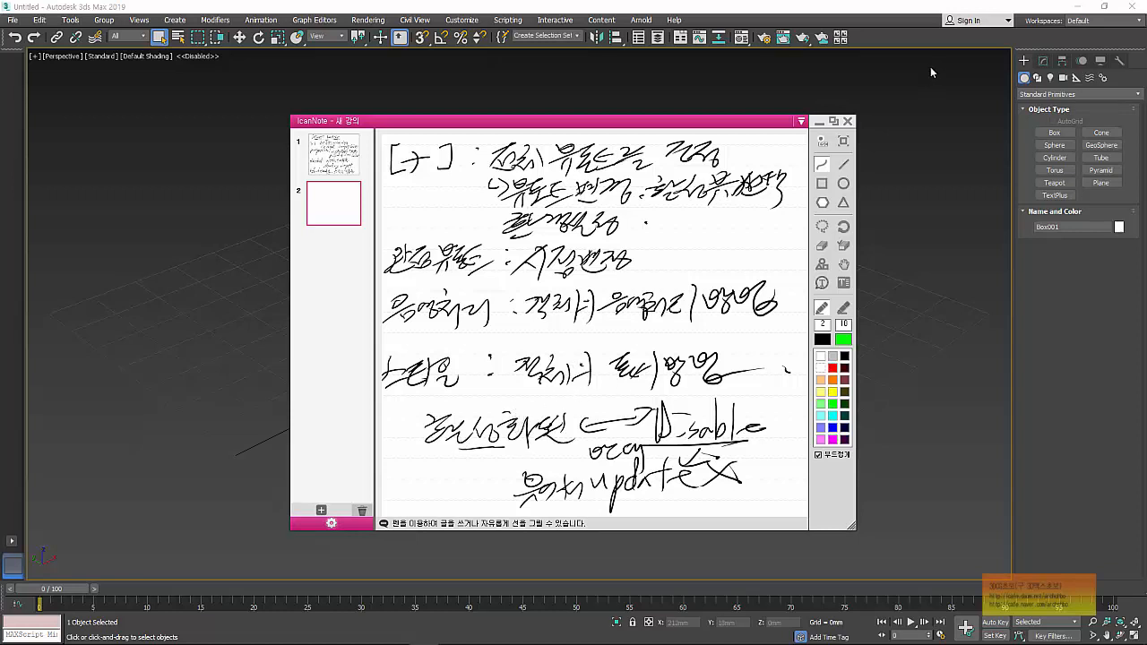
{"action": "left_click", "coordinate": [821, 122]}
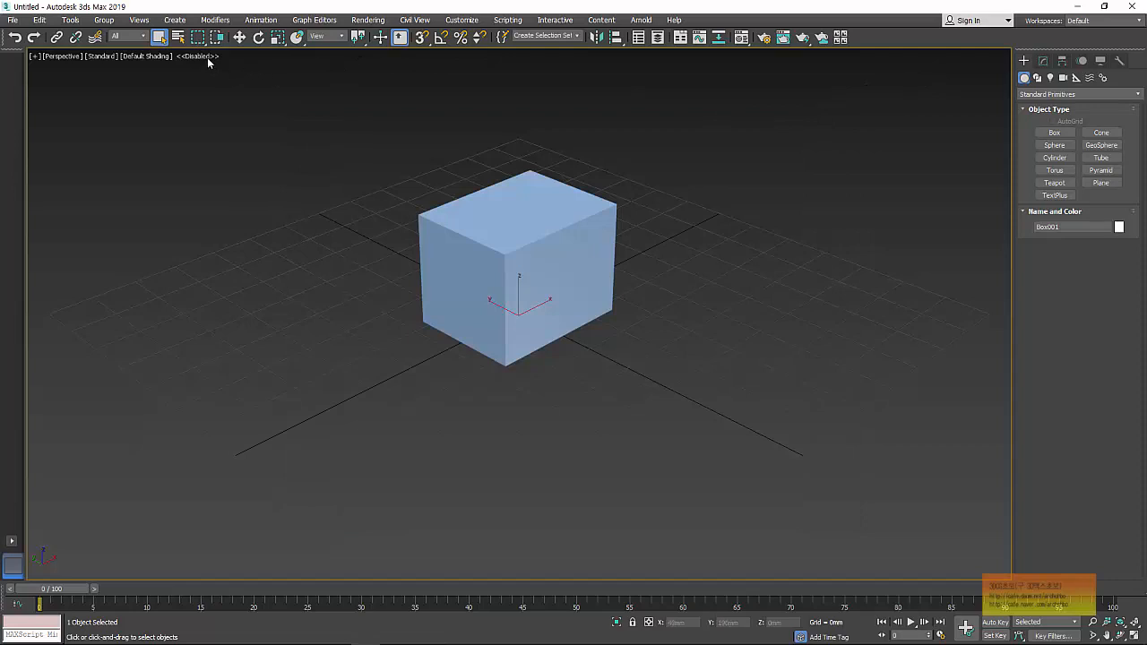
Deselect the box and re-enable the disabled Perspective viewport.
{"action": "left_click", "coordinate": [253, 94]}
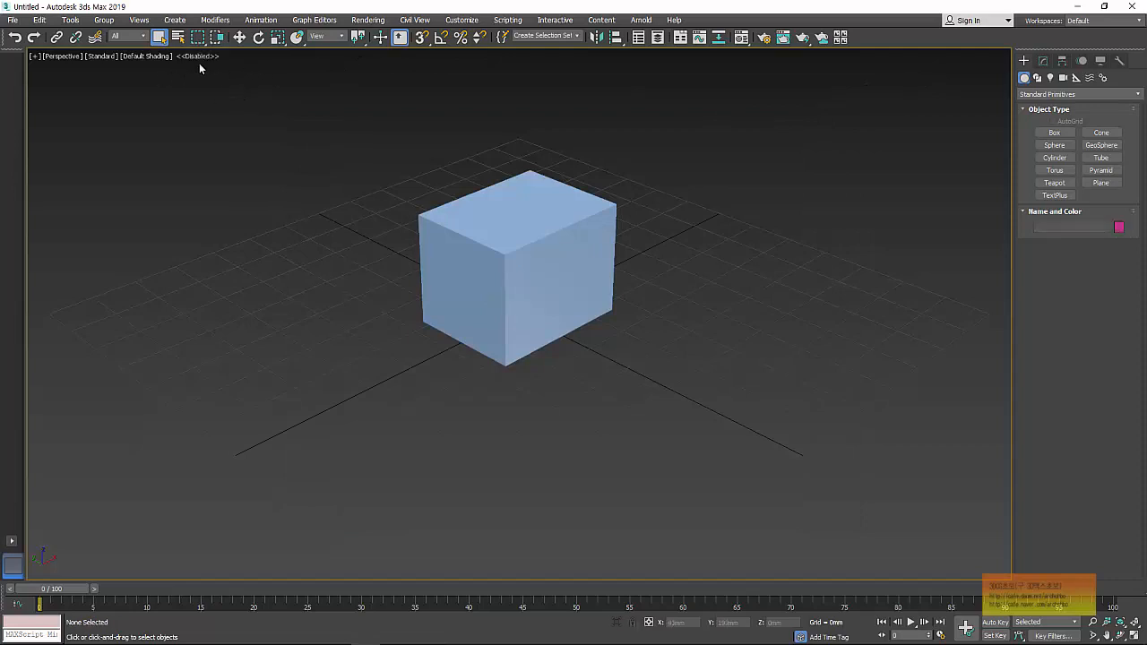
{"action": "key", "text": "d"}
Hide the grid in the Perspective viewport and show it again.
{"action": "left_click", "coordinate": [38, 57]}
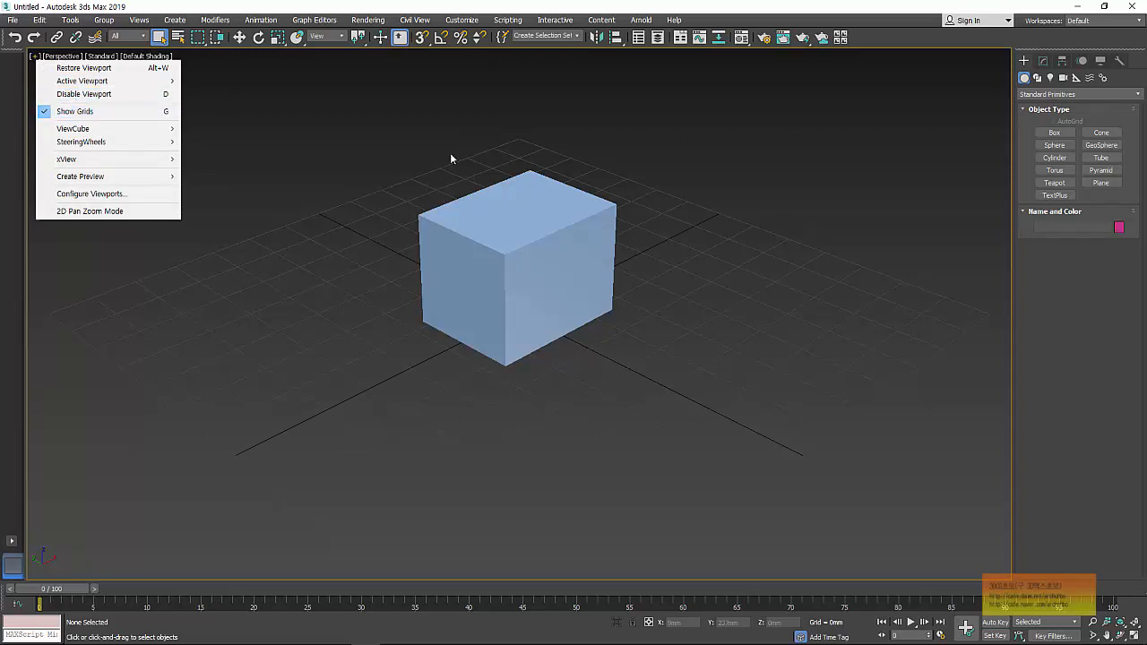
{"action": "left_click", "coordinate": [90, 111]}
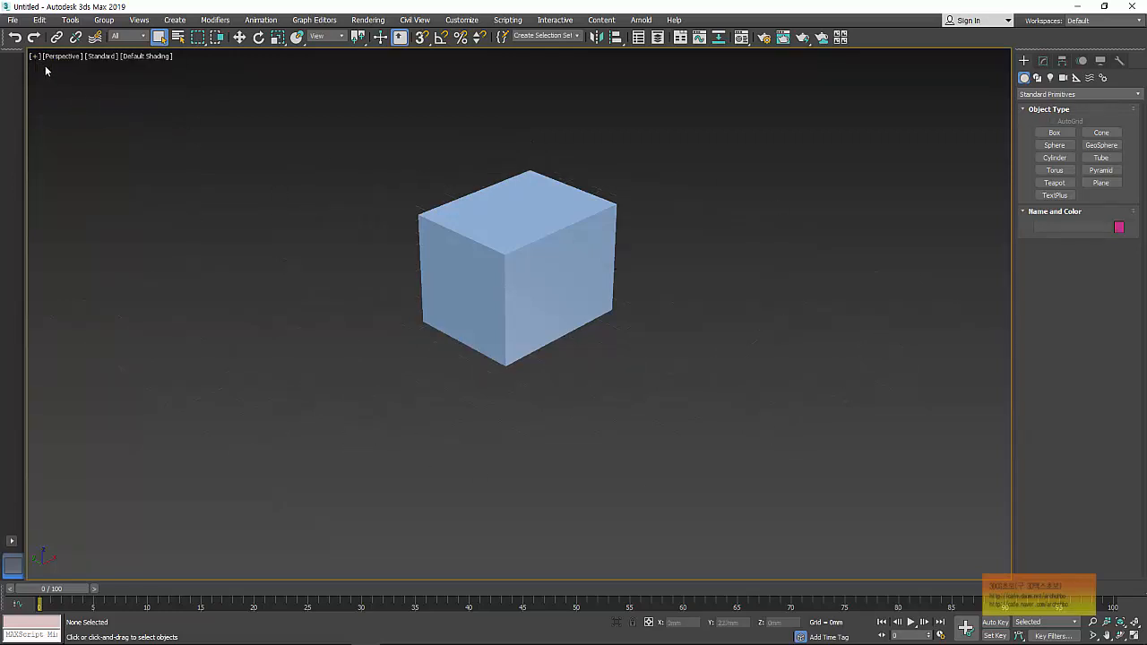
{"action": "left_click", "coordinate": [34, 57]}
{"action": "left_click", "coordinate": [56, 112]}
Show the ViewCube in the viewport and hide it again.
{"action": "left_click", "coordinate": [35, 57]}
{"action": "mouse_move", "coordinate": [84, 128]}
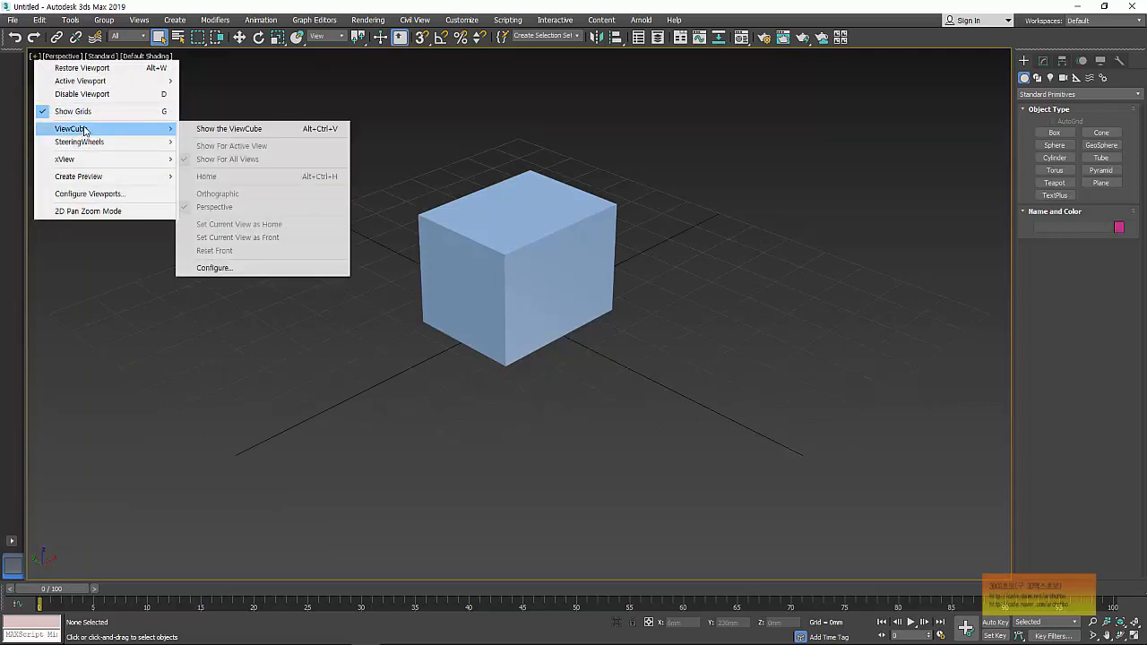
{"action": "left_click", "coordinate": [288, 131]}
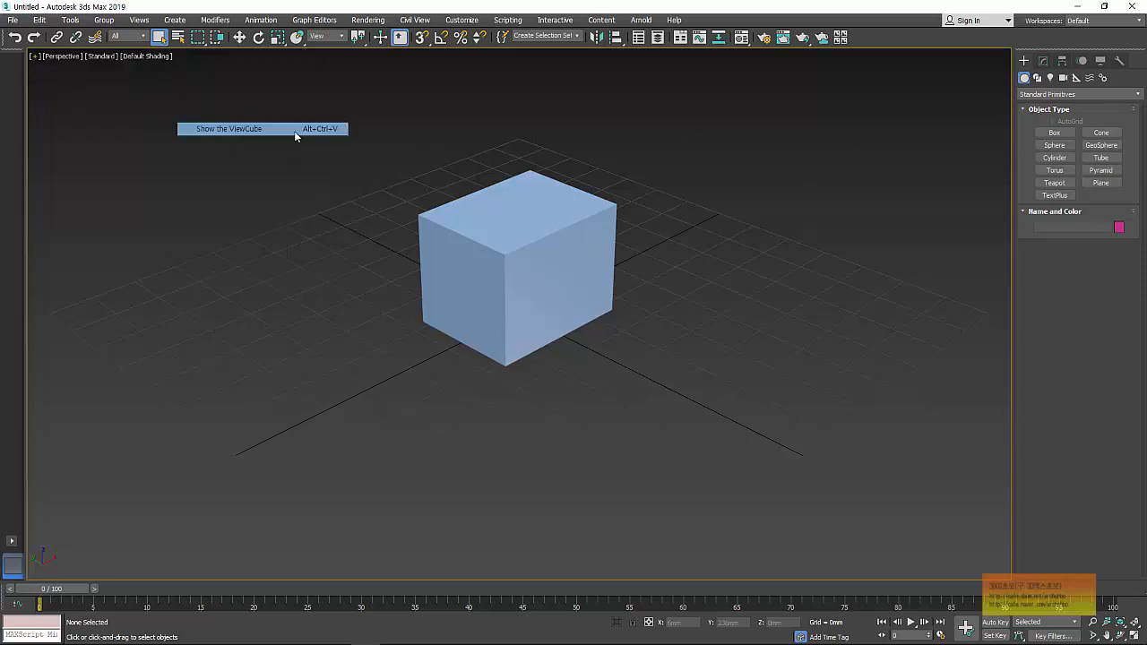
{"action": "left_click", "coordinate": [35, 58]}
{"action": "mouse_move", "coordinate": [101, 129]}
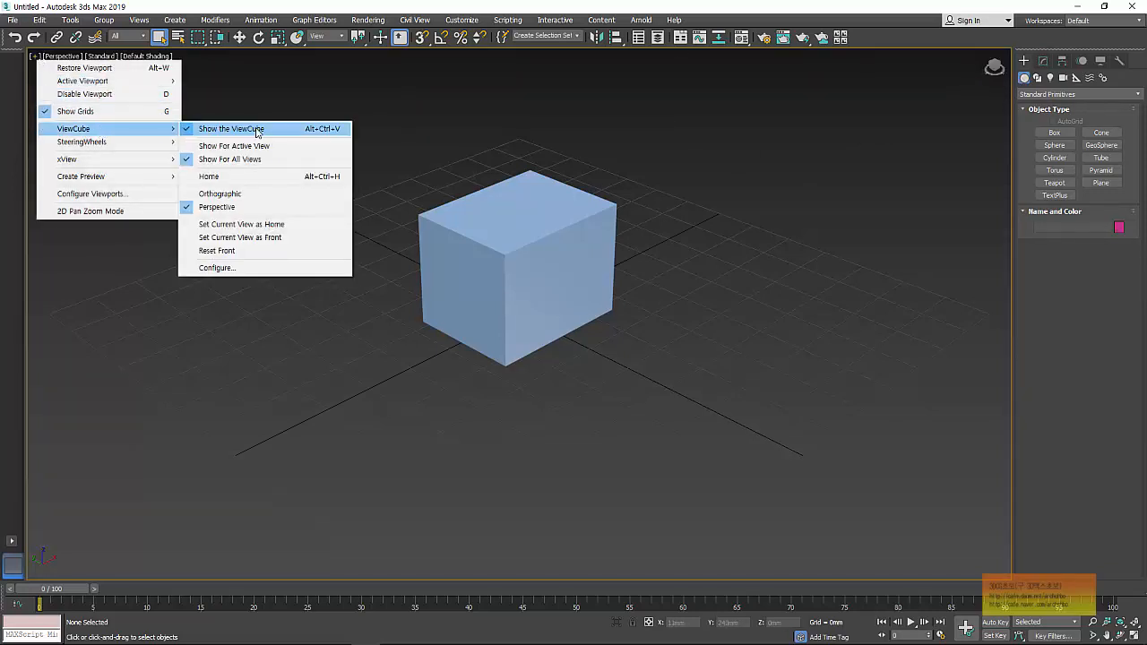
{"action": "left_click", "coordinate": [256, 129]}
Turn on the SteeringWheels, orbit the view around the box with the wheel, and close the wheel.
{"action": "left_click", "coordinate": [36, 56]}
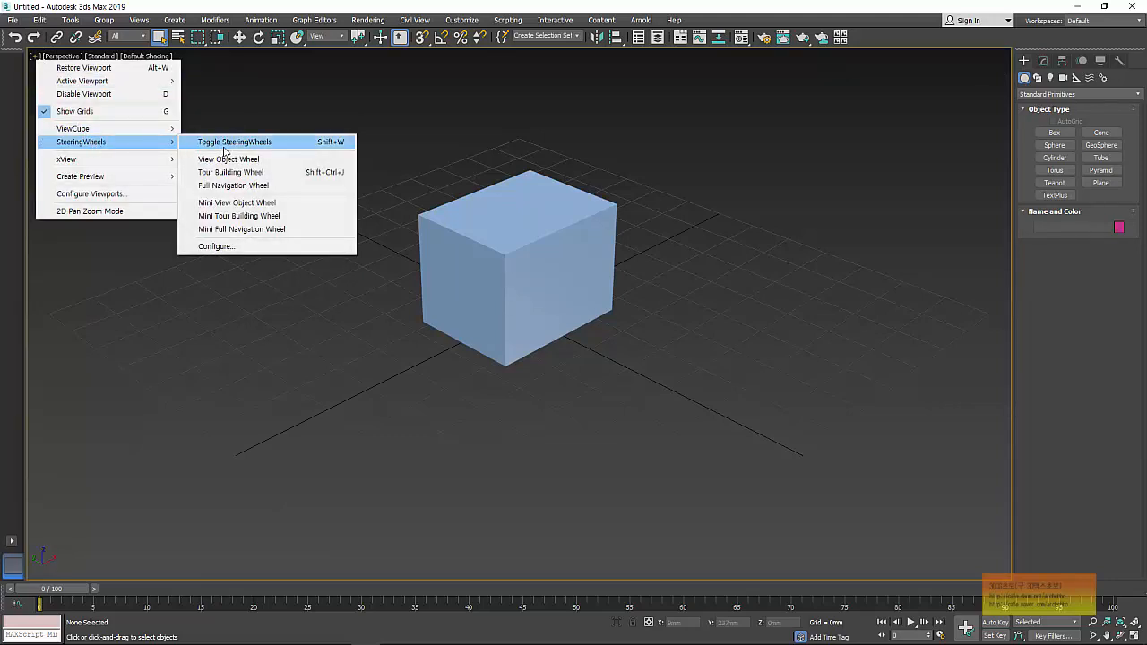
{"action": "left_click", "coordinate": [230, 145]}
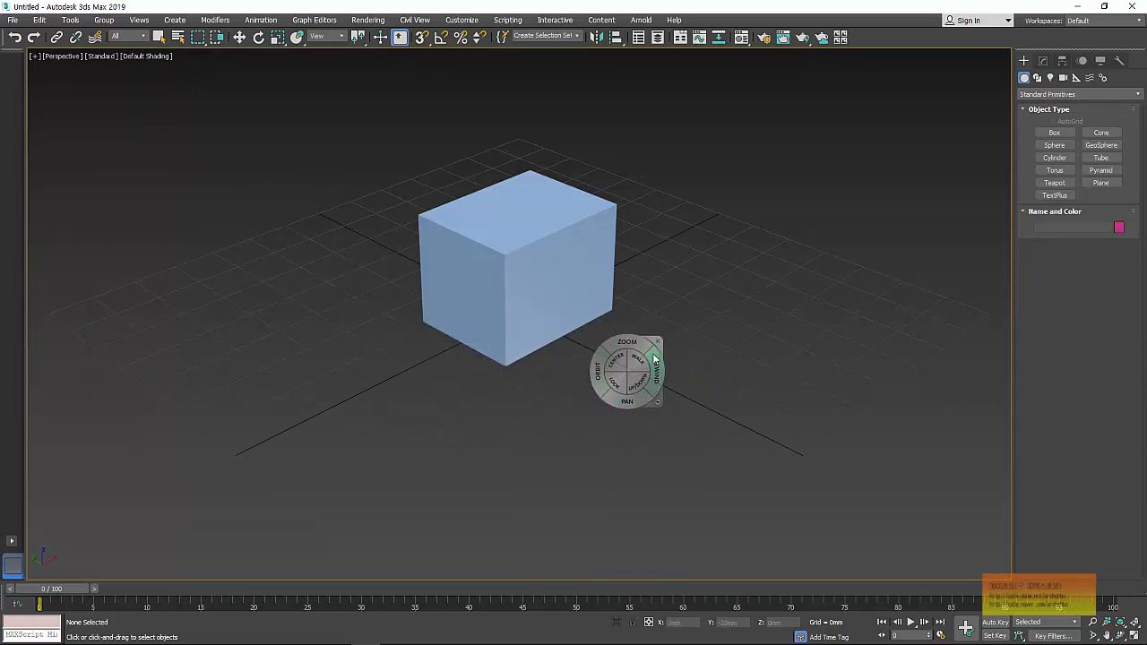
{"action": "mouse_move", "coordinate": [595, 384]}
{"action": "left_mouse_down"}
{"action": "mouse_move", "coordinate": [601, 311]}
{"action": "mouse_move", "coordinate": [589, 357]}
{"action": "mouse_move", "coordinate": [397, 371]}
{"action": "mouse_move", "coordinate": [585, 390]}
{"action": "mouse_move", "coordinate": [556, 361]}
{"action": "mouse_move", "coordinate": [633, 392]}
{"action": "mouse_move", "coordinate": [579, 311]}
{"action": "mouse_move", "coordinate": [565, 322]}
{"action": "mouse_move", "coordinate": [562, 359]}
{"action": "mouse_move", "coordinate": [669, 365]}
{"action": "mouse_move", "coordinate": [626, 359]}
{"action": "left_mouse_up"}
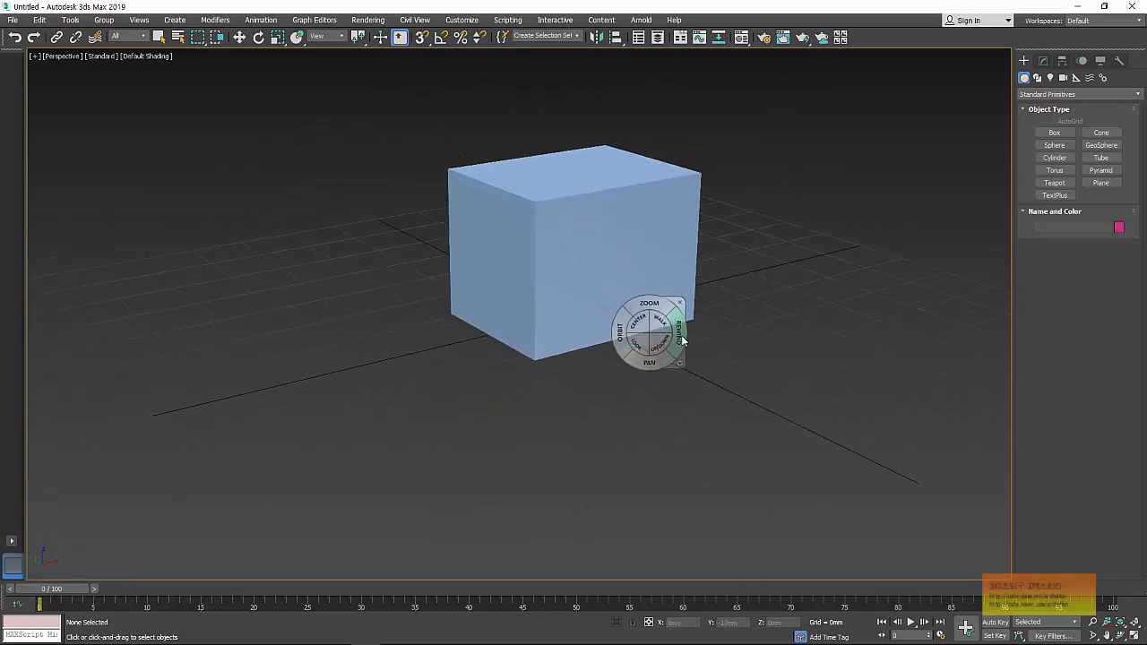
{"action": "left_click", "coordinate": [683, 340]}
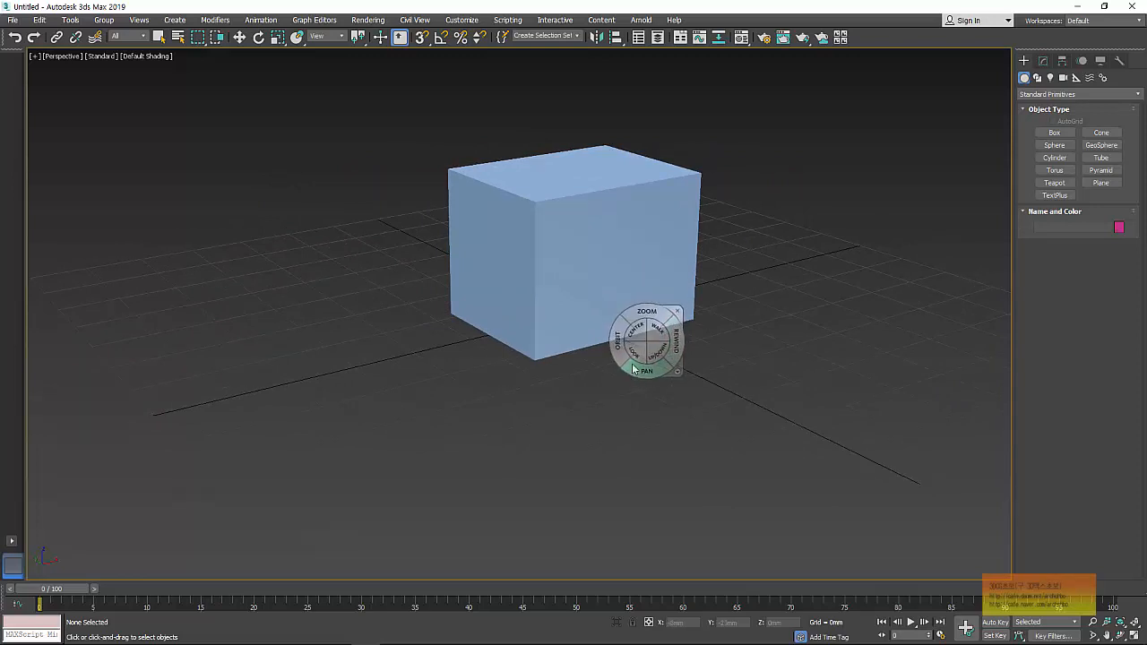
{"action": "left_click", "coordinate": [679, 311]}
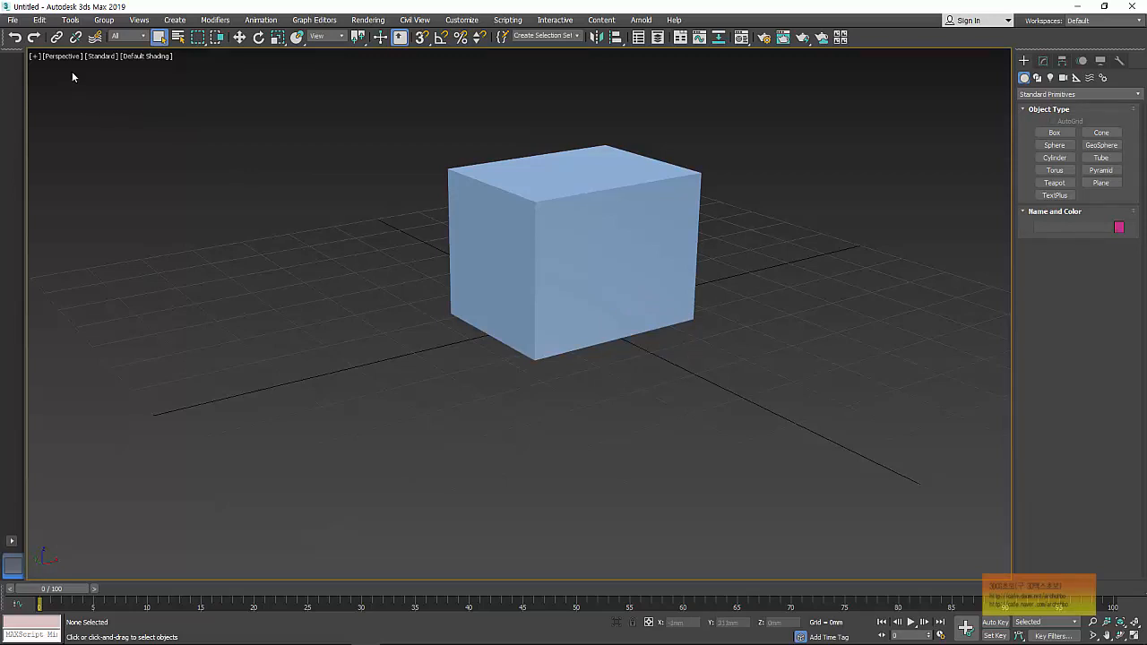
Open the Viewport Configuration dialog and examine its Display Performance settings.
{"action": "left_click", "coordinate": [35, 57]}
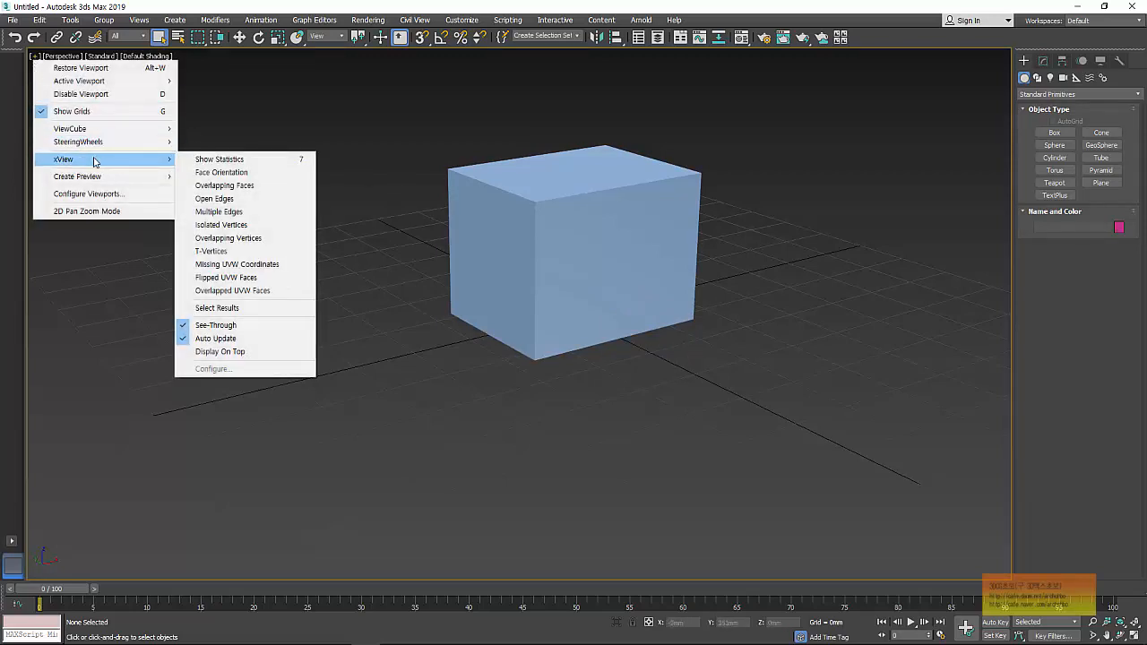
{"action": "left_click", "coordinate": [135, 197]}
{"action": "left_click_drag", "start_coordinate": [457, 168], "coordinate": [276, 154]}
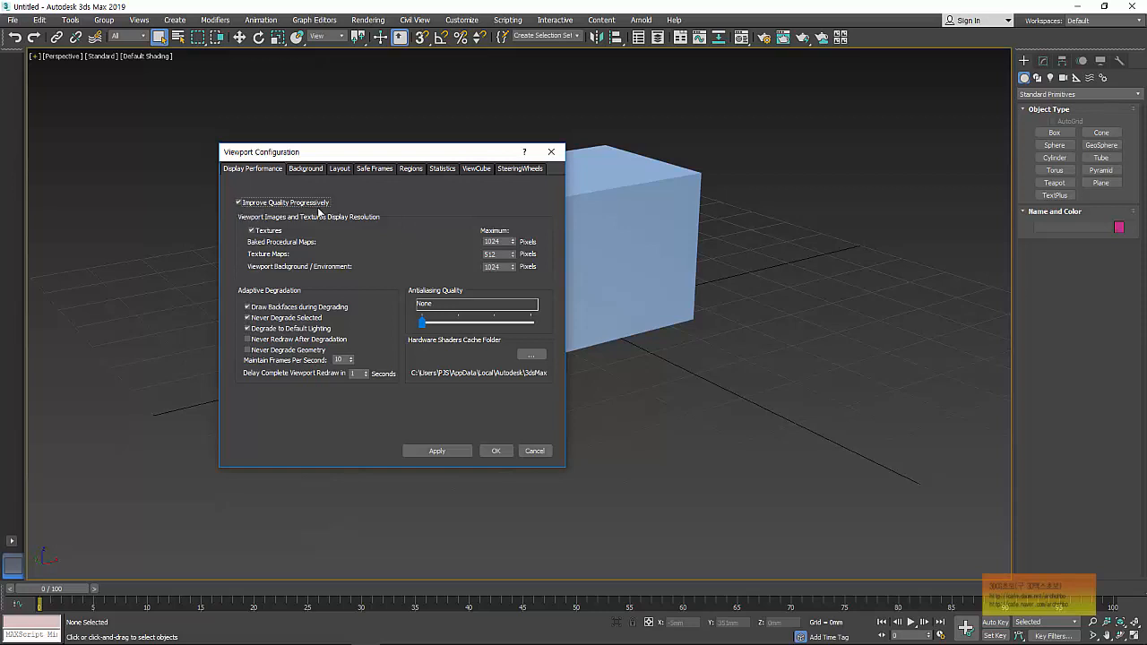
{"action": "left_click_drag", "start_coordinate": [374, 161], "coordinate": [343, 141]}
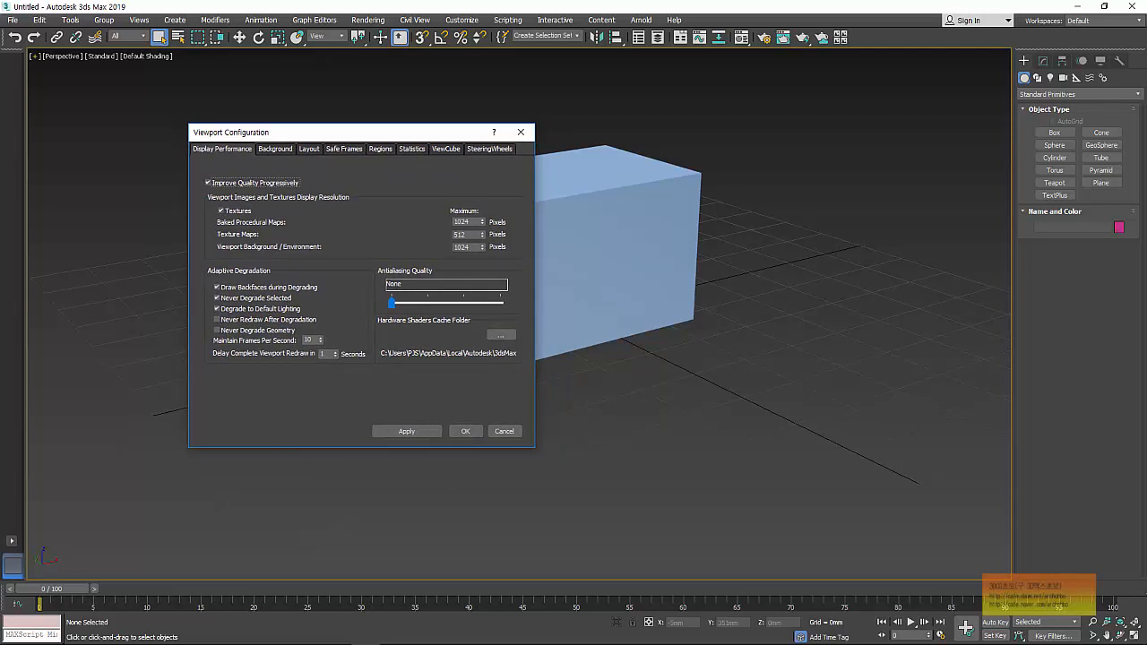
Switch to IcanNote, place its window beside the Viewport Configuration dialog, and add a blank third page.
{"action": "left_click", "coordinate": [425, 609]}
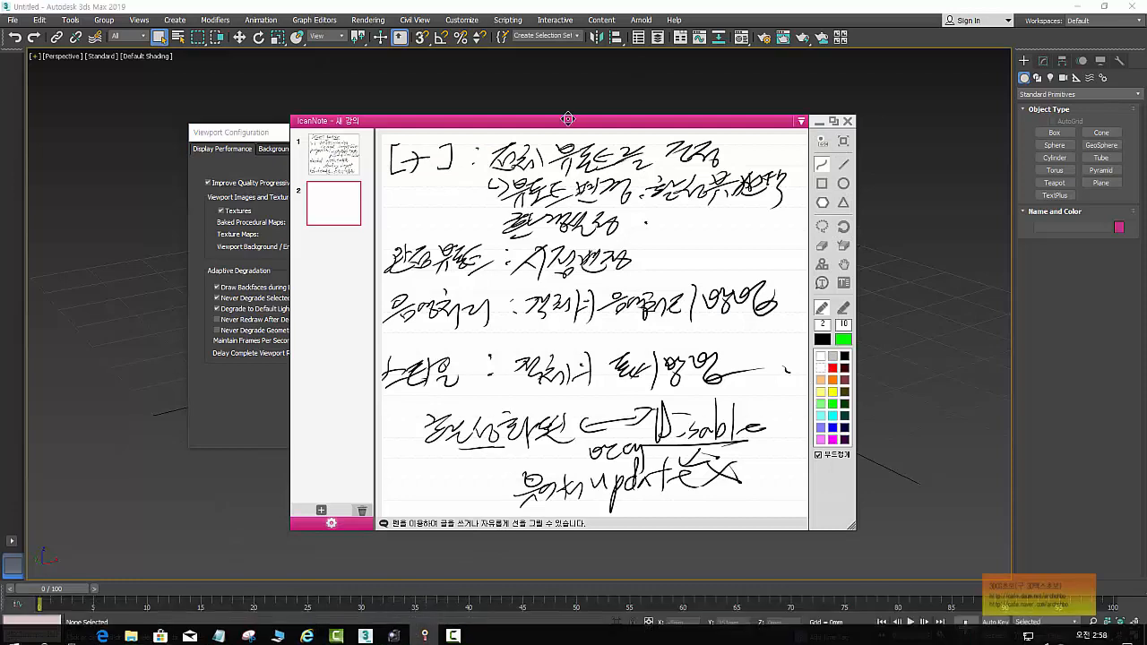
{"action": "left_click_drag", "start_coordinate": [565, 121], "coordinate": [824, 69]}
{"action": "left_click", "coordinate": [581, 458]}
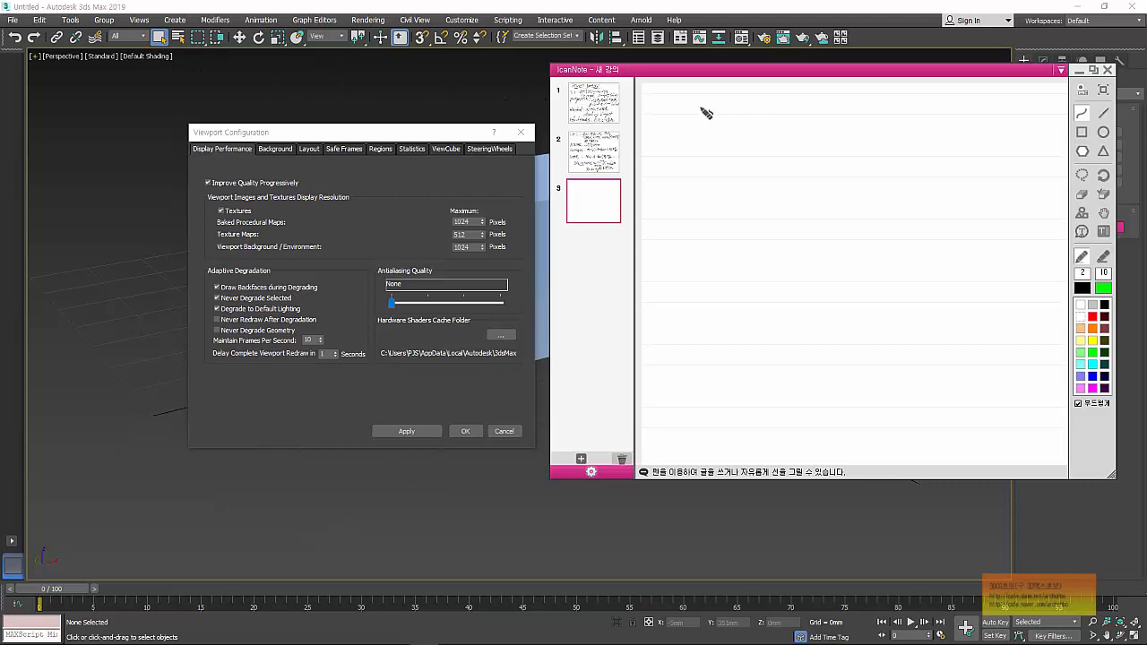
Handwrite "Texture => image" with a Korean line about resolution beneath it, and return to 3ds Max.
{"action": "mouse_move", "coordinate": [664, 101]}
{"action": "left_mouse_down"}
{"action": "mouse_move", "coordinate": [692, 95]}
{"action": "mouse_move", "coordinate": [672, 122]}
{"action": "left_mouse_up"}
{"action": "mouse_move", "coordinate": [680, 113]}
{"action": "left_mouse_down"}
{"action": "mouse_move", "coordinate": [883, 110]}
{"action": "mouse_move", "coordinate": [918, 113]}
{"action": "mouse_move", "coordinate": [927, 130]}
{"action": "mouse_move", "coordinate": [968, 110]}
{"action": "left_mouse_up"}
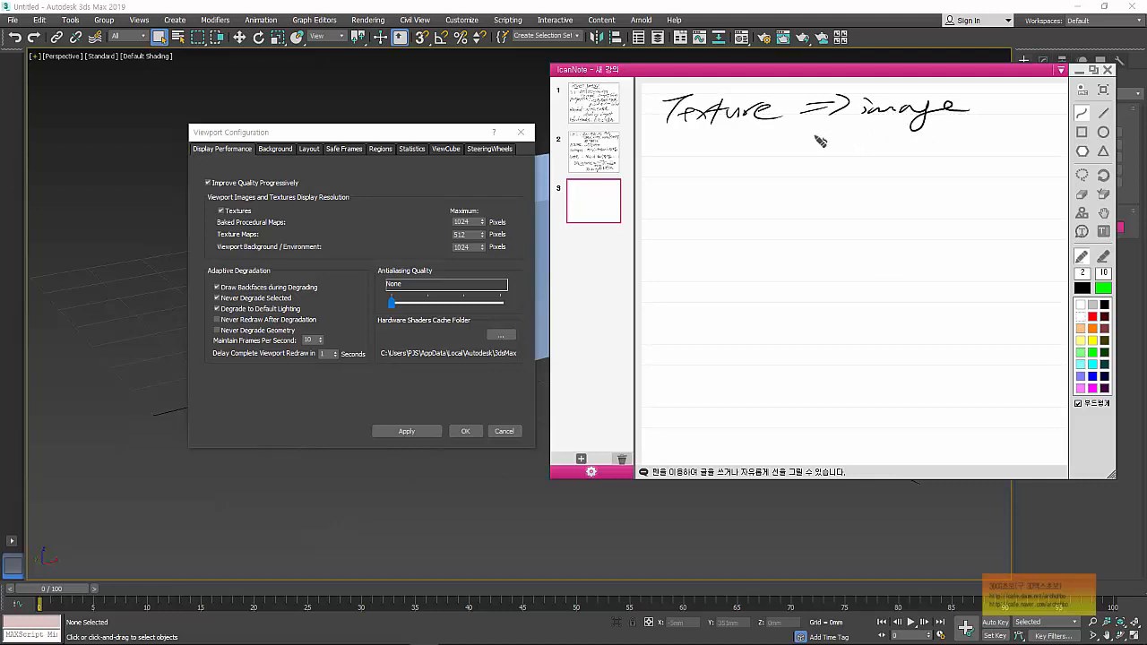
{"action": "mouse_move", "coordinate": [692, 143]}
{"action": "left_mouse_down"}
{"action": "mouse_move", "coordinate": [811, 160]}
{"action": "mouse_move", "coordinate": [818, 143]}
{"action": "mouse_move", "coordinate": [809, 154]}
{"action": "mouse_move", "coordinate": [834, 157]}
{"action": "left_mouse_up"}
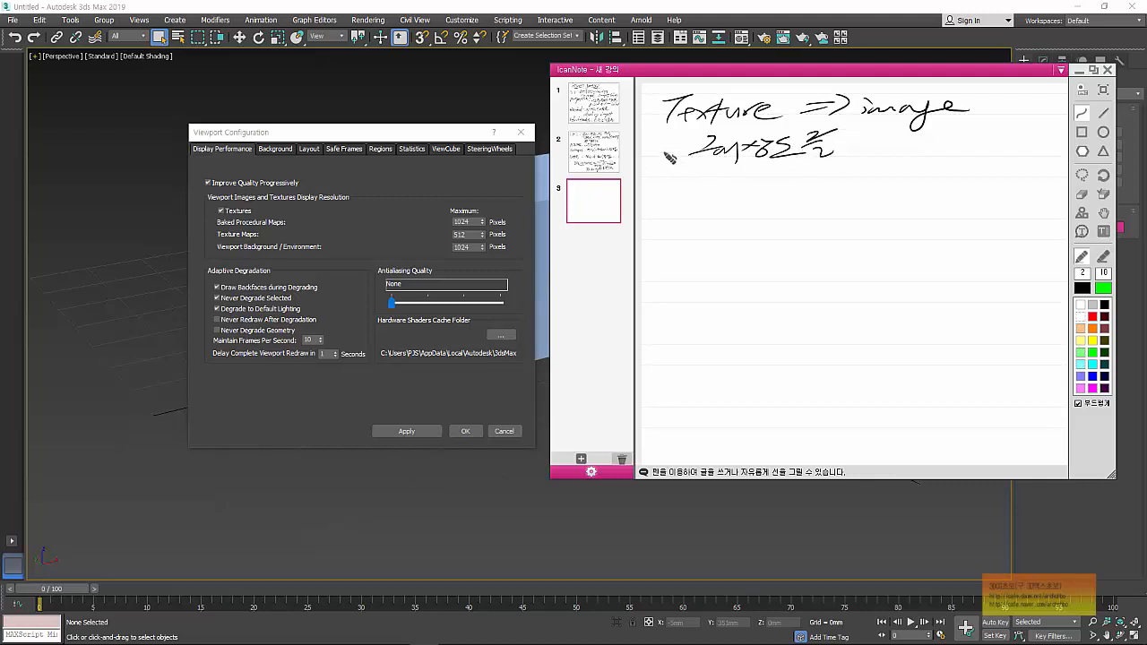
{"action": "mouse_move", "coordinate": [649, 138]}
{"action": "left_mouse_down"}
{"action": "mouse_move", "coordinate": [673, 160]}
{"action": "mouse_move", "coordinate": [687, 154]}
{"action": "left_mouse_up"}
{"action": "left_click_drag", "start_coordinate": [690, 150], "coordinate": [699, 159]}
{"action": "left_click_drag", "start_coordinate": [687, 163], "coordinate": [694, 172]}
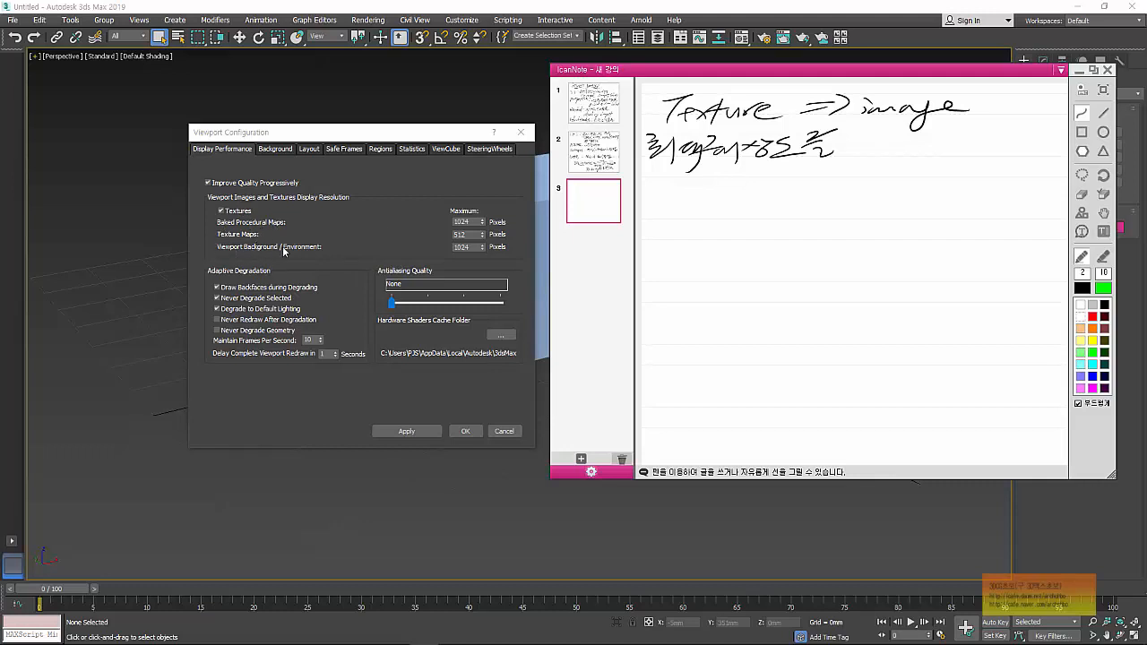
{"action": "left_click", "coordinate": [1078, 72]}
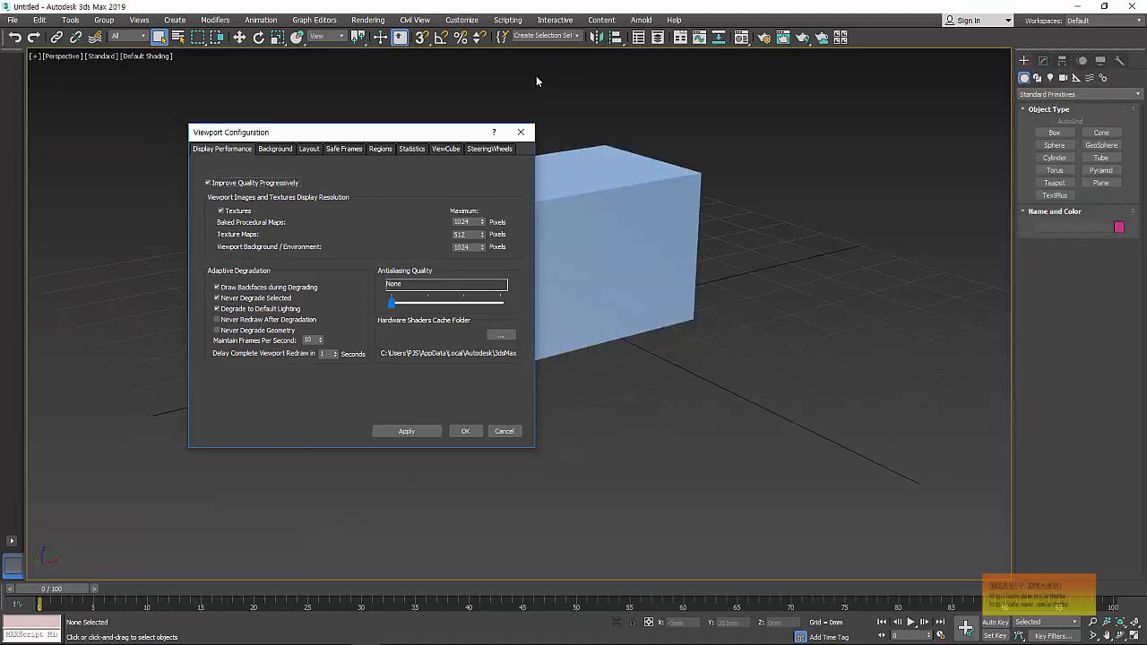
Close the Viewport Configuration and assign the bitmap BWom0001-M3-Body-D as the diffuse map of material 01 - Default in the Material Editor.
{"action": "left_click", "coordinate": [521, 132]}
{"action": "left_click", "coordinate": [743, 37]}
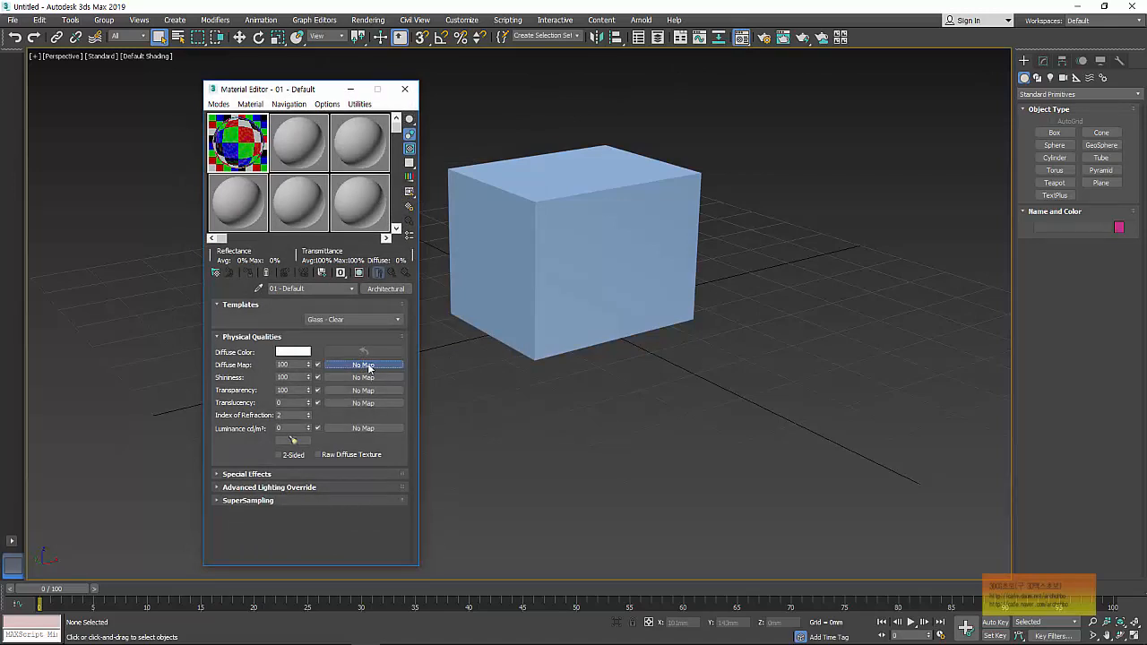
{"action": "left_click", "coordinate": [368, 368]}
{"action": "left_click", "coordinate": [397, 180]}
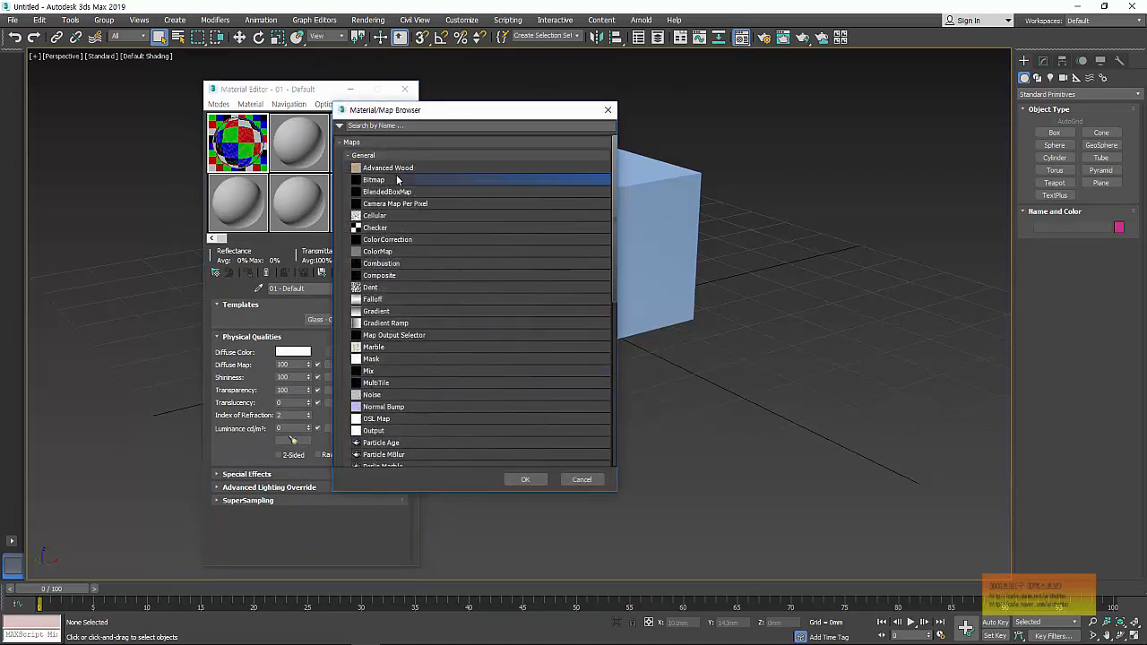
{"action": "double_click", "coordinate": [397, 181]}
{"action": "left_click", "coordinate": [262, 160]}
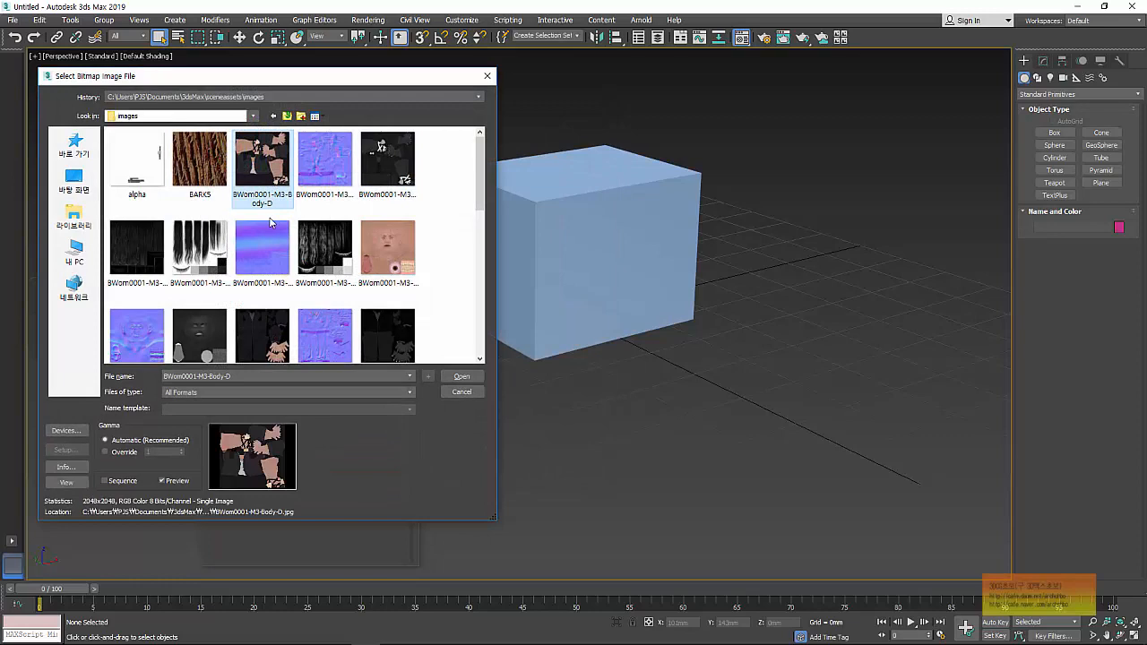
{"action": "left_click", "coordinate": [452, 377]}
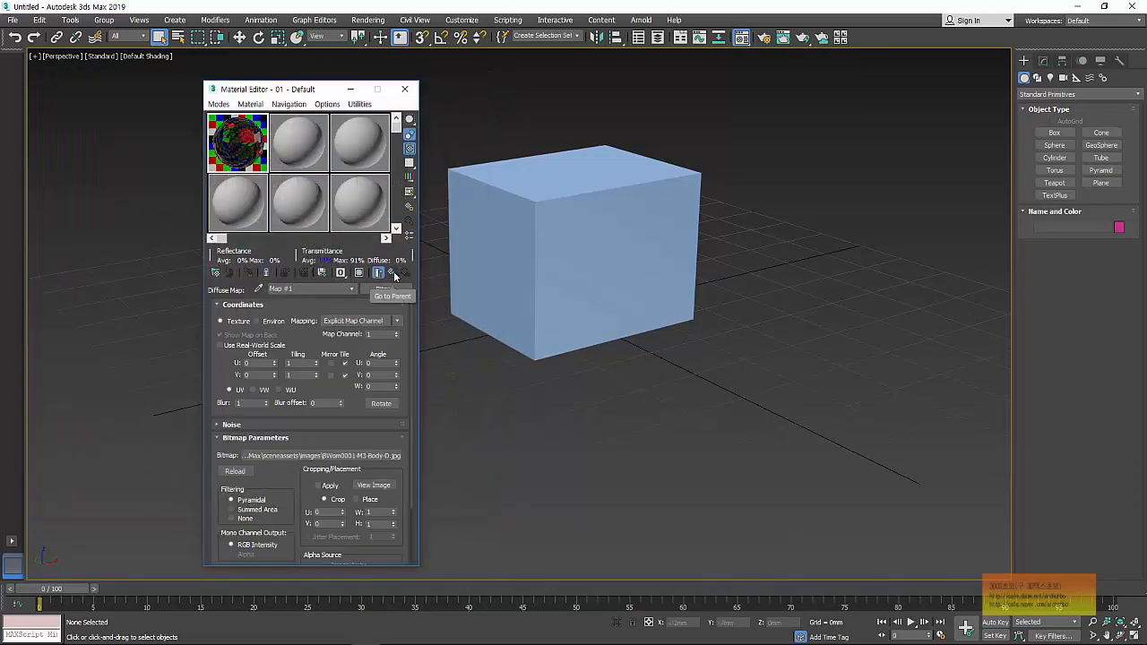
{"action": "left_click", "coordinate": [394, 273]}
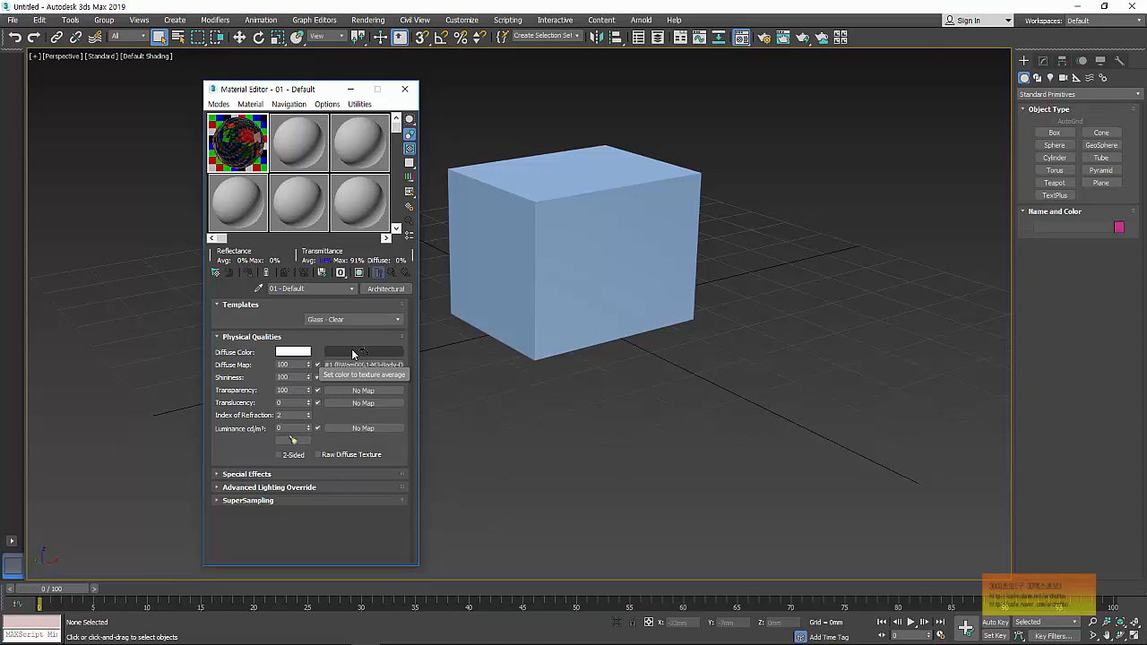
Examine the maximum Texture Maps resolution in the Viewport Configuration and close the dialog.
{"action": "left_click", "coordinate": [37, 60]}
{"action": "left_click", "coordinate": [81, 192]}
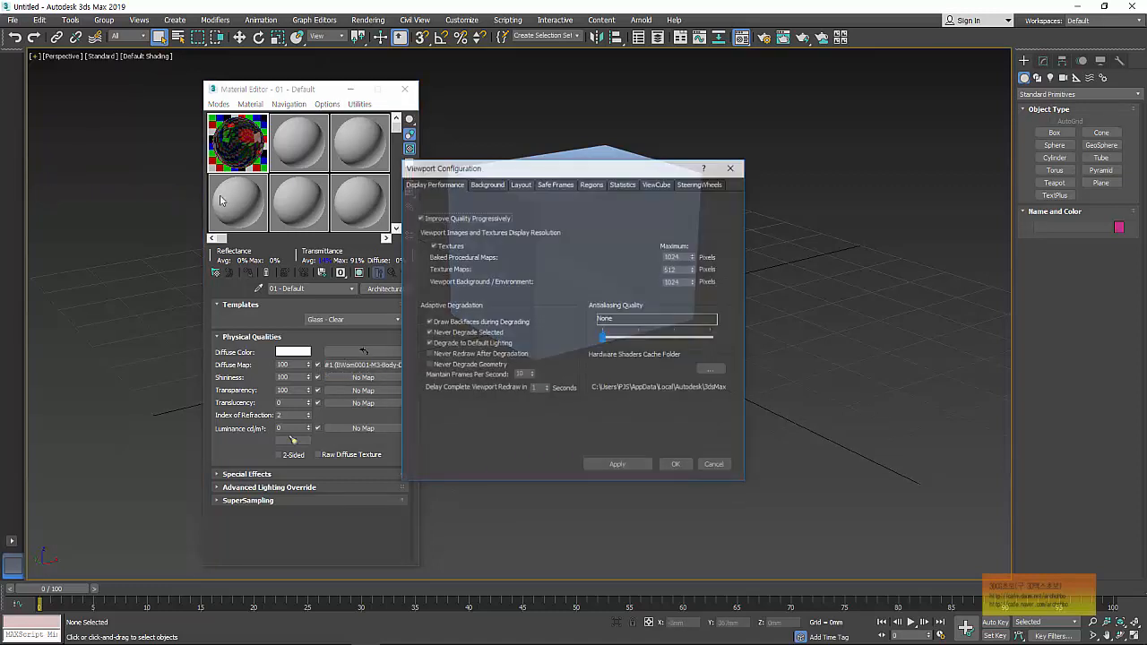
{"action": "left_click_drag", "start_coordinate": [599, 167], "coordinate": [251, 140]}
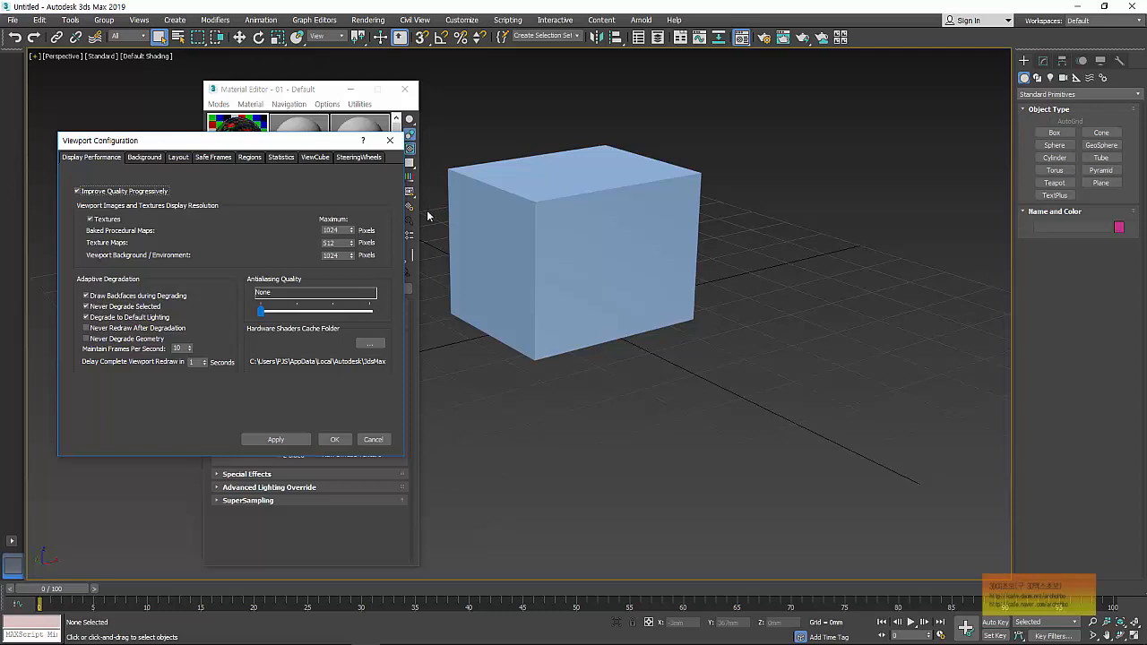
{"action": "double_click", "coordinate": [332, 242]}
{"action": "left_click", "coordinate": [390, 141]}
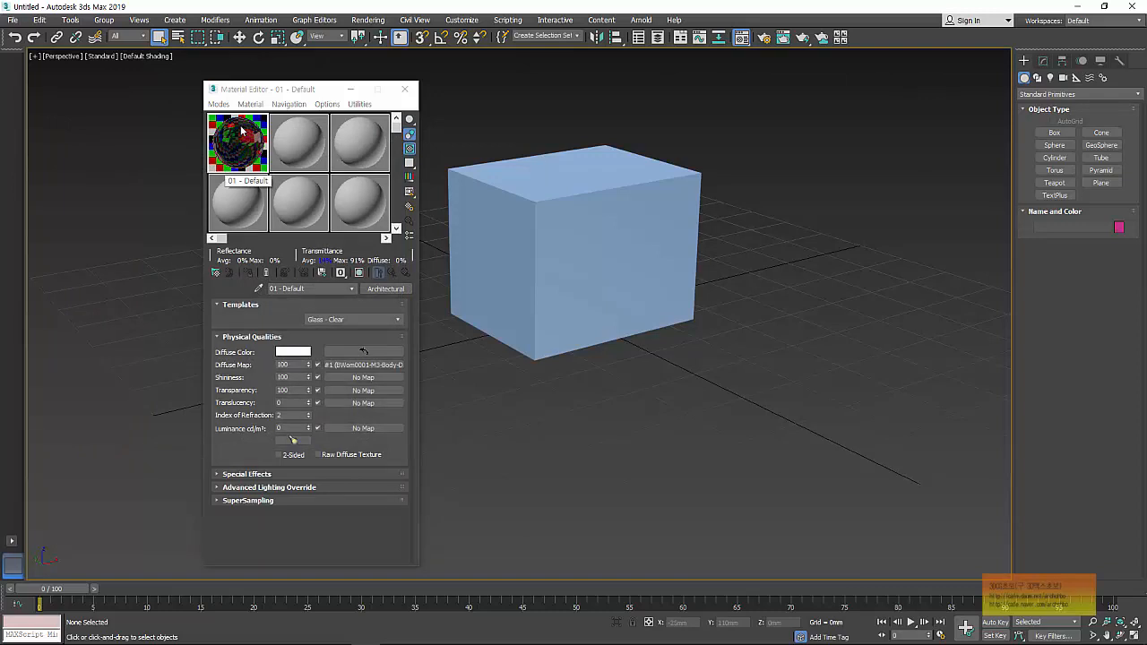
Reopen the Viewport Configuration to examine the Viewport Background / Environment resolution, and close it.
{"action": "left_click", "coordinate": [36, 57]}
{"action": "left_click", "coordinate": [104, 194]}
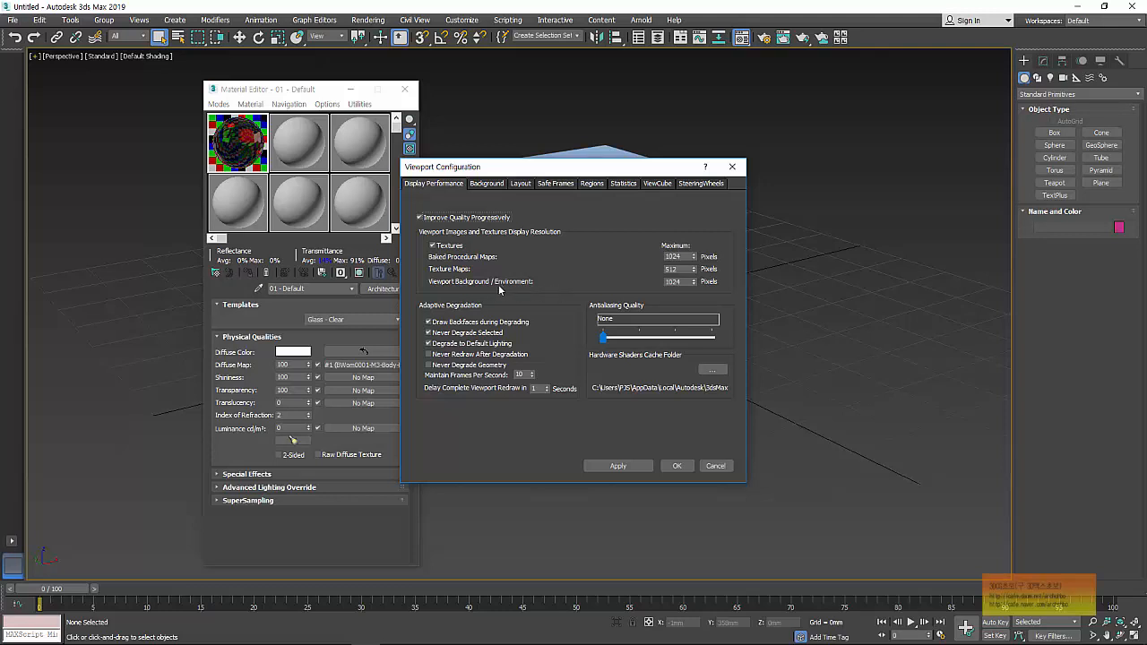
{"action": "left_click", "coordinate": [733, 167]}
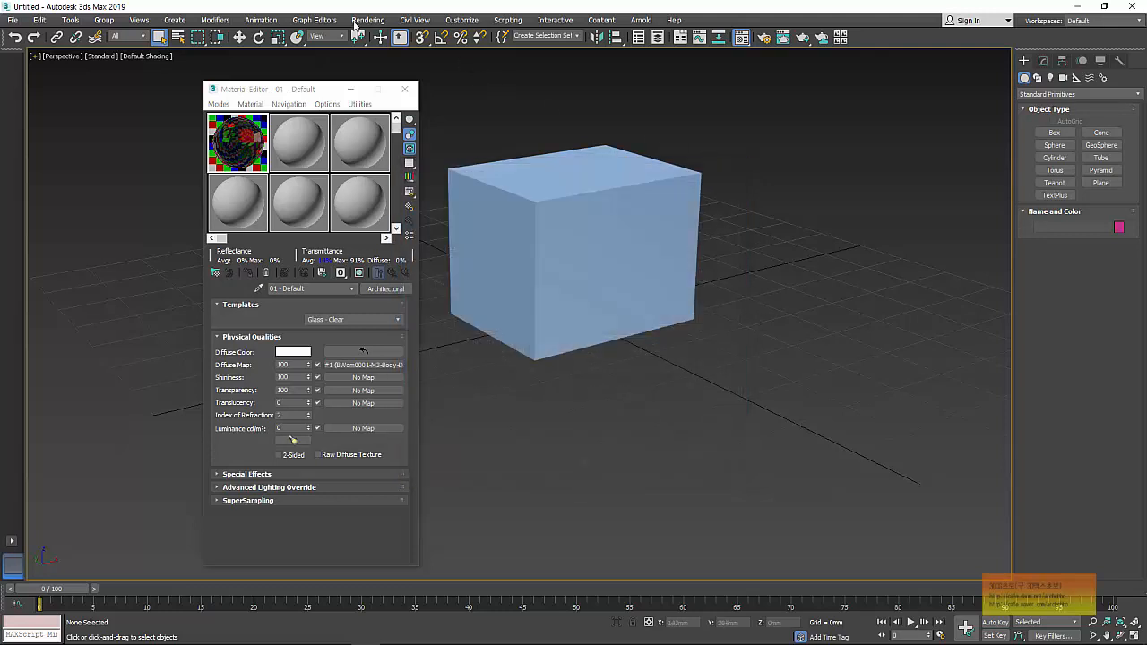
Look through the map types available for the Environment Map, and close the Environment and Effects settings without assigning one.
{"action": "left_click", "coordinate": [369, 20]}
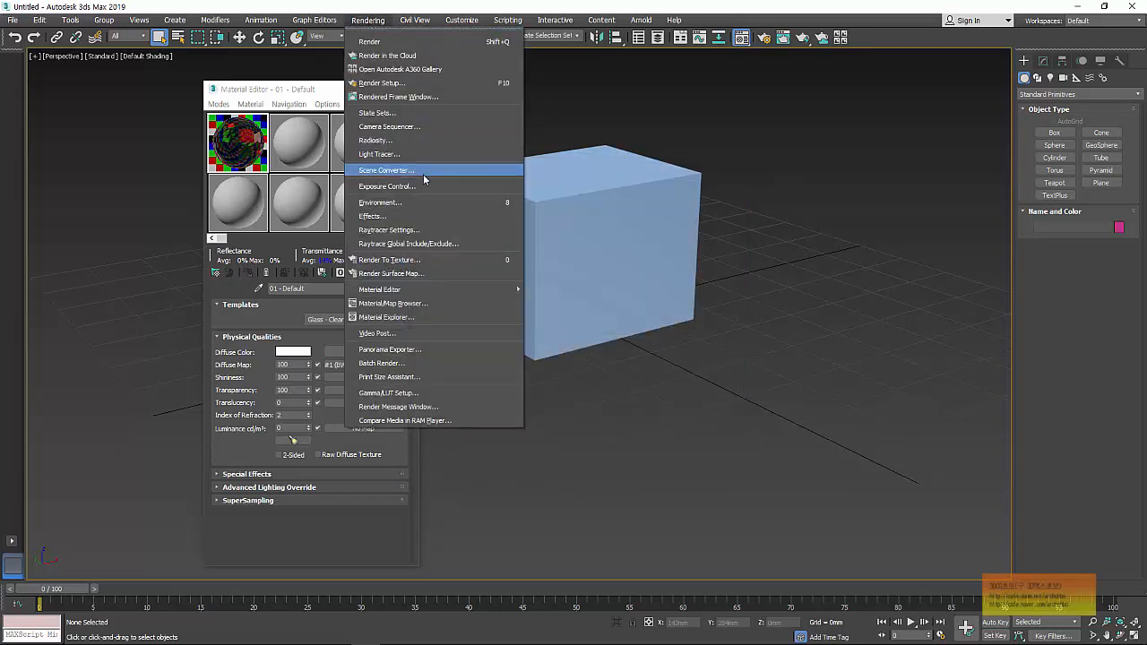
{"action": "left_click", "coordinate": [410, 200]}
{"action": "left_click_drag", "start_coordinate": [367, 82], "coordinate": [303, 108]}
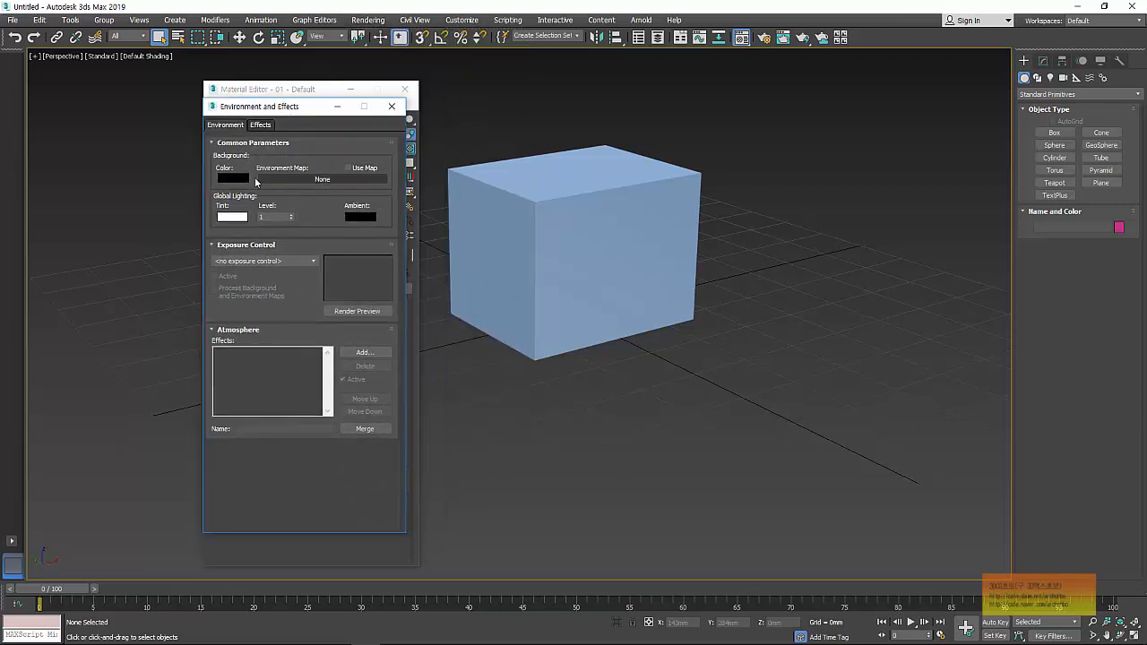
{"action": "left_click", "coordinate": [342, 183]}
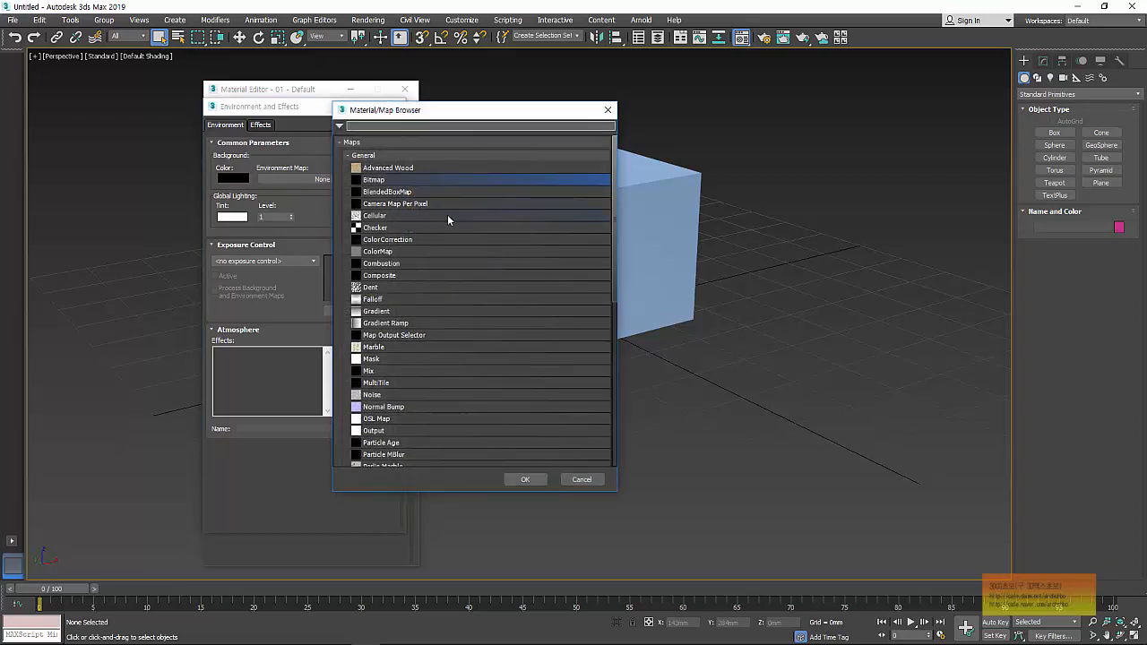
{"action": "left_click", "coordinate": [608, 109]}
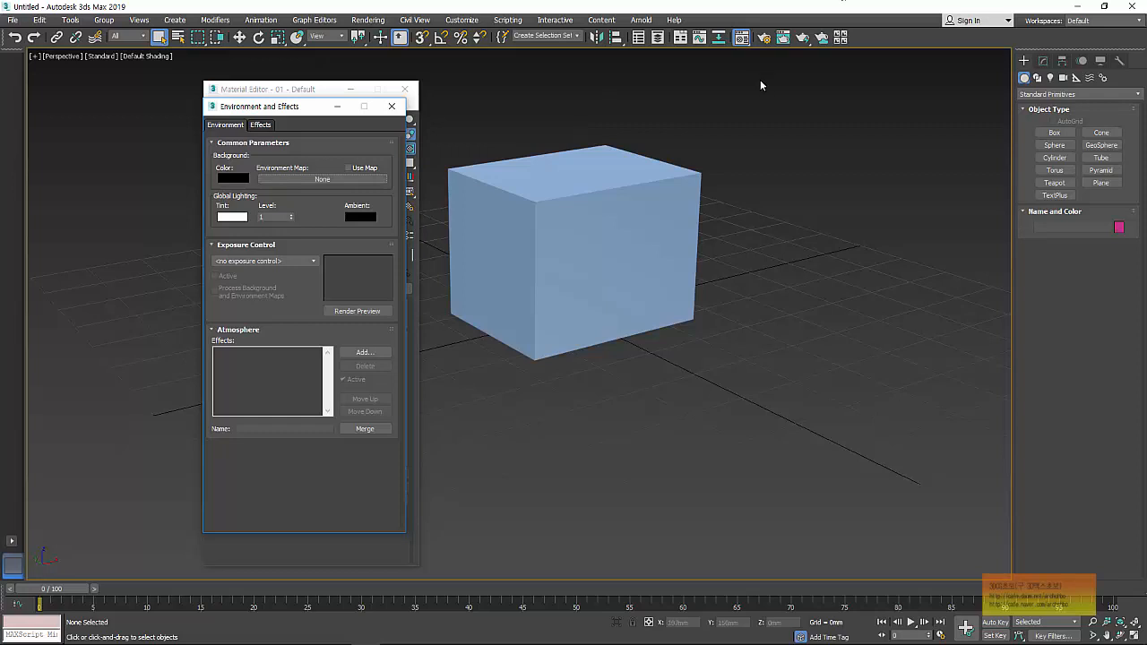
{"action": "left_click", "coordinate": [391, 107]}
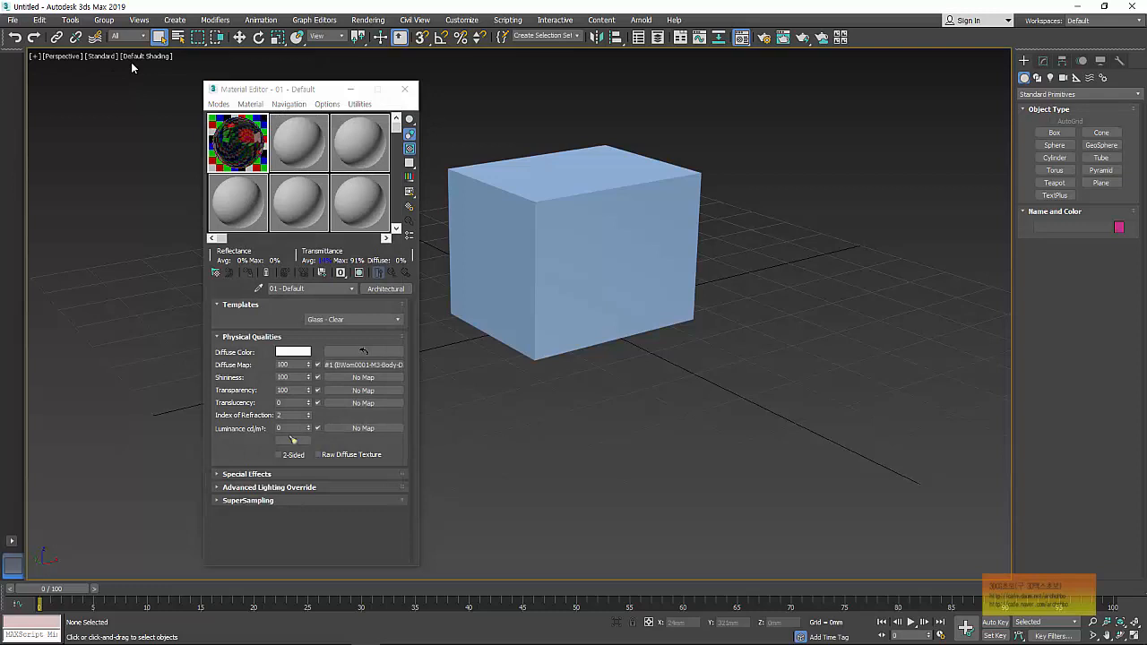
Look through the Background, Layout and Safe Frames settings of the Viewport Configuration and close the dialog.
{"action": "left_click", "coordinate": [35, 57]}
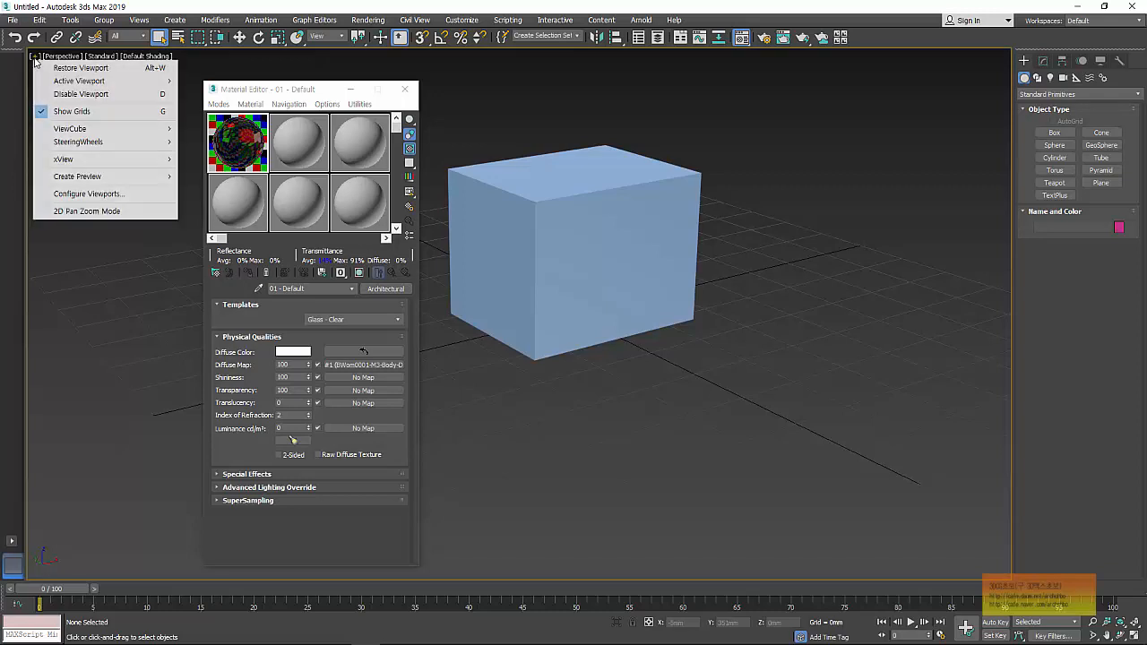
{"action": "left_click", "coordinate": [112, 195]}
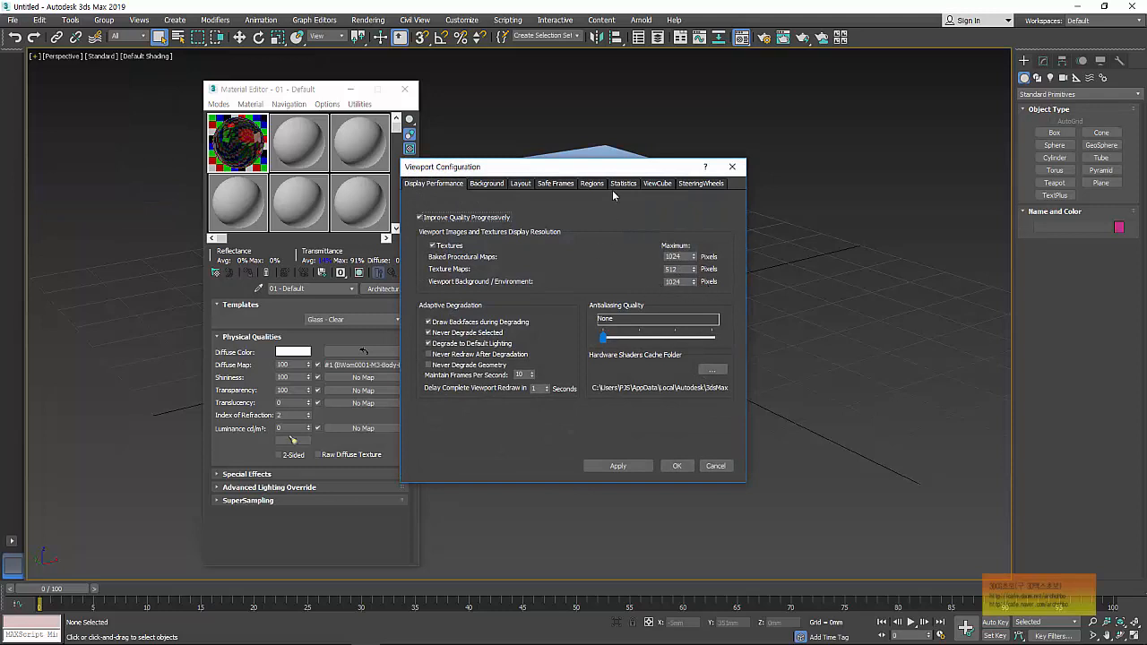
{"action": "left_click_drag", "start_coordinate": [614, 172], "coordinate": [422, 132]}
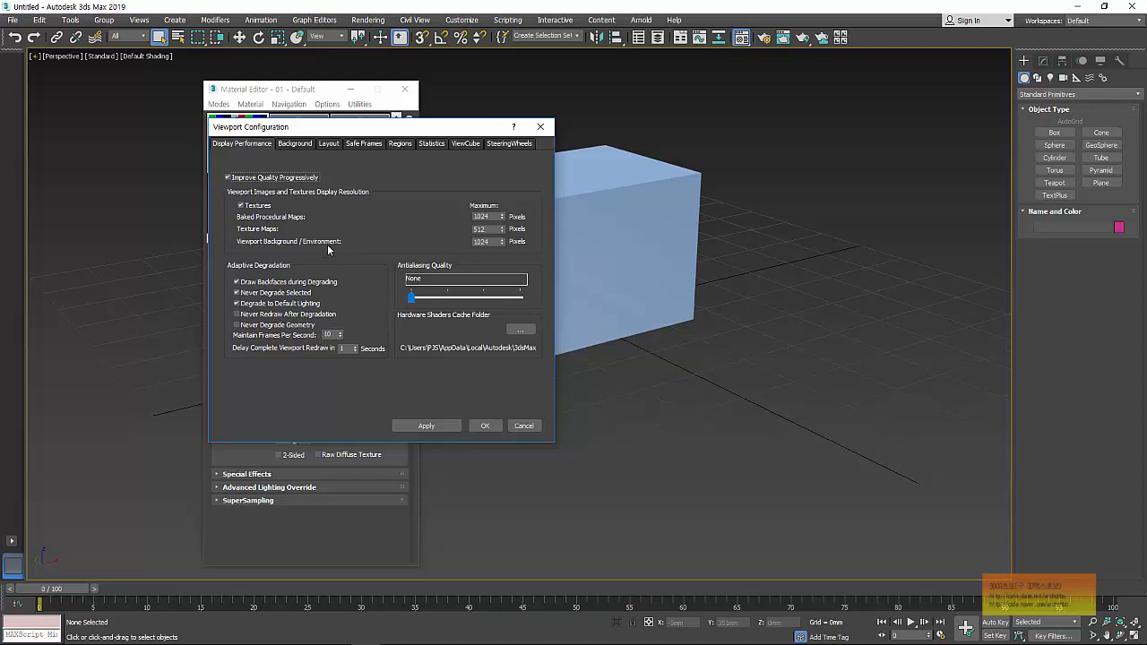
{"action": "left_click", "coordinate": [296, 143]}
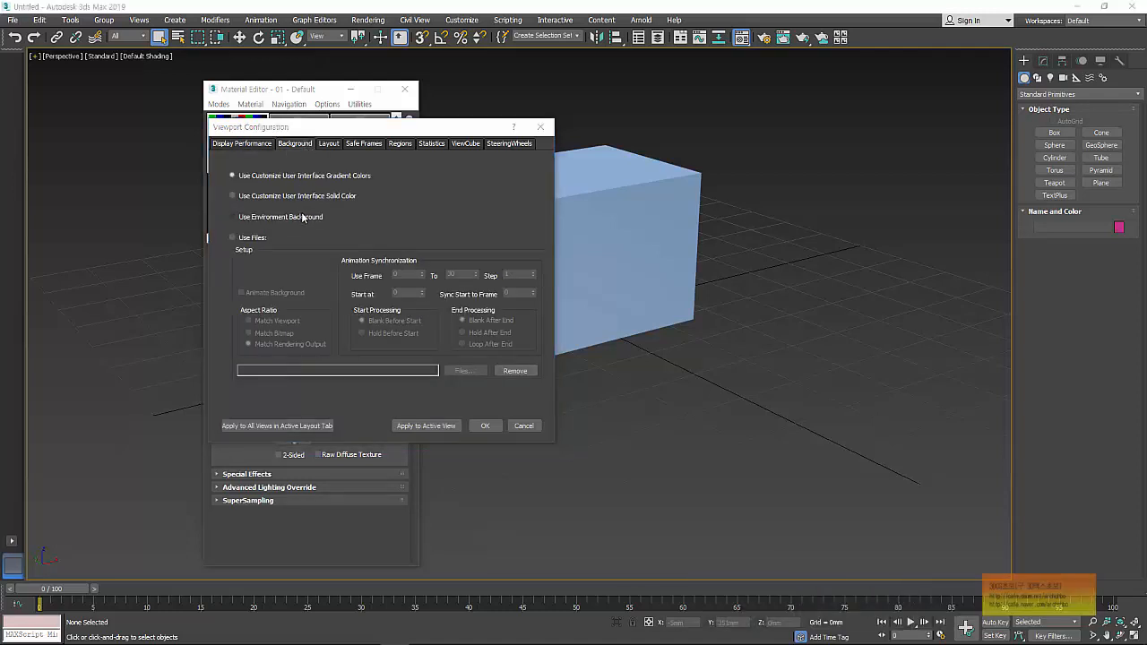
{"action": "left_click", "coordinate": [326, 145]}
{"action": "left_click", "coordinate": [364, 145]}
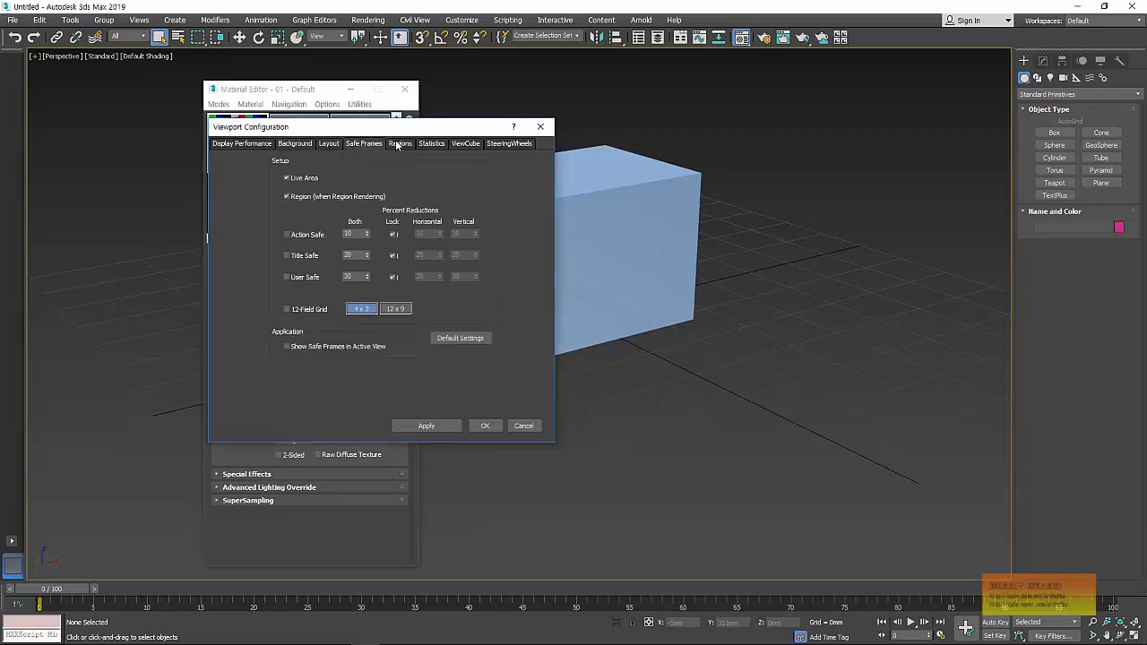
{"action": "left_click", "coordinate": [305, 147]}
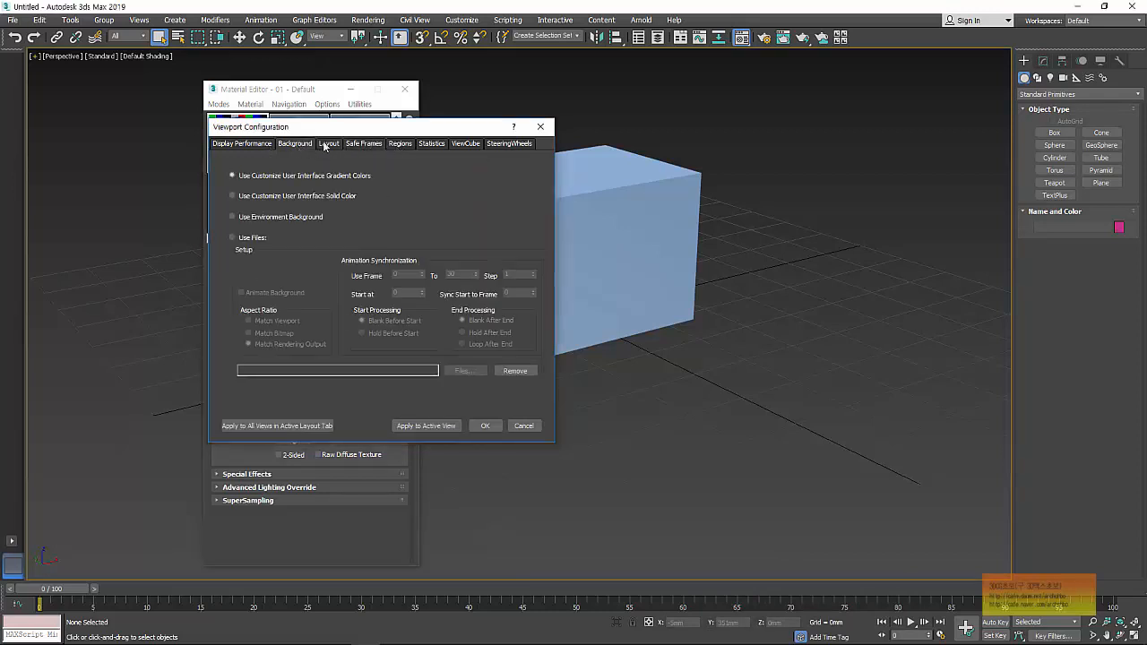
{"action": "left_click_drag", "start_coordinate": [332, 133], "coordinate": [190, 167]}
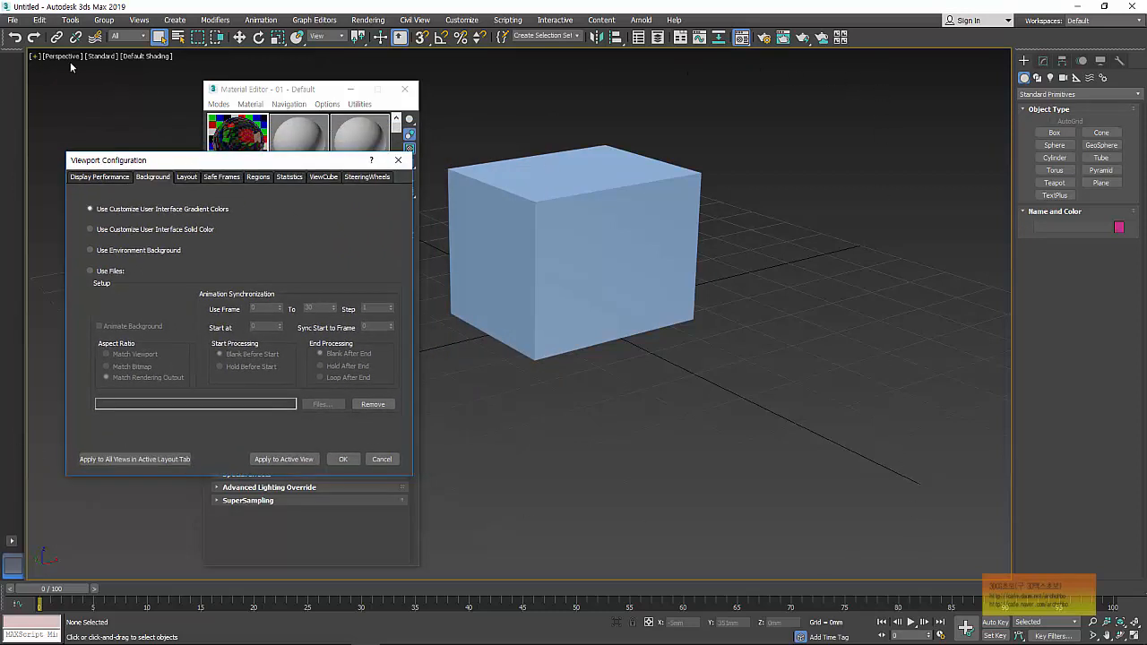
{"action": "left_click_drag", "start_coordinate": [248, 163], "coordinate": [351, 150]}
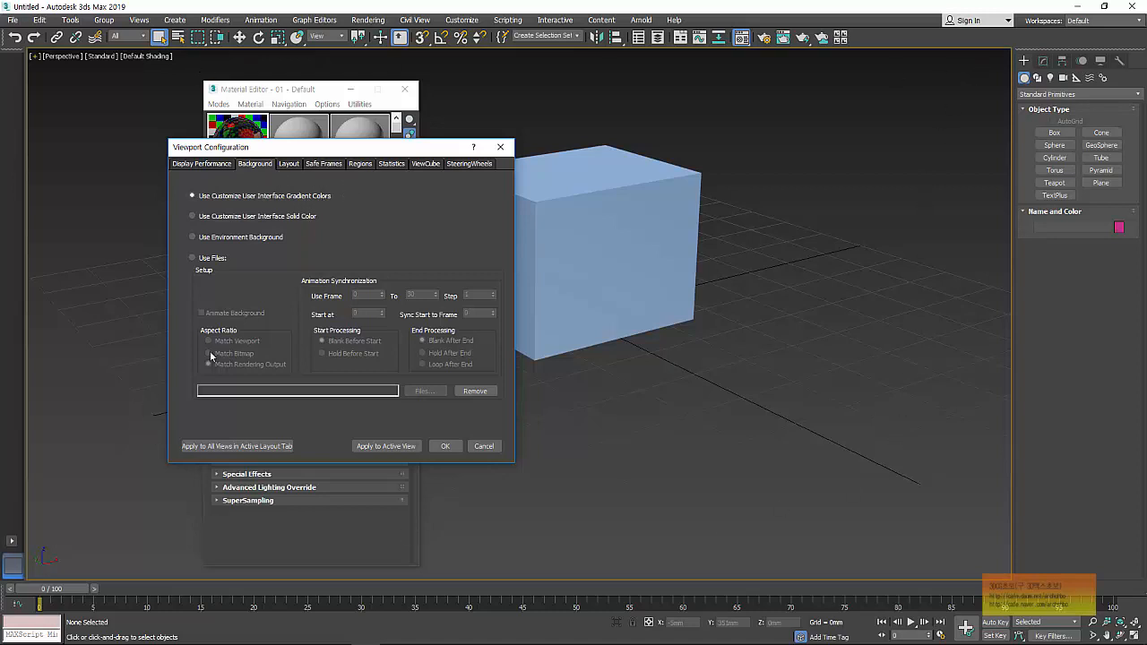
{"action": "left_click", "coordinate": [500, 147]}
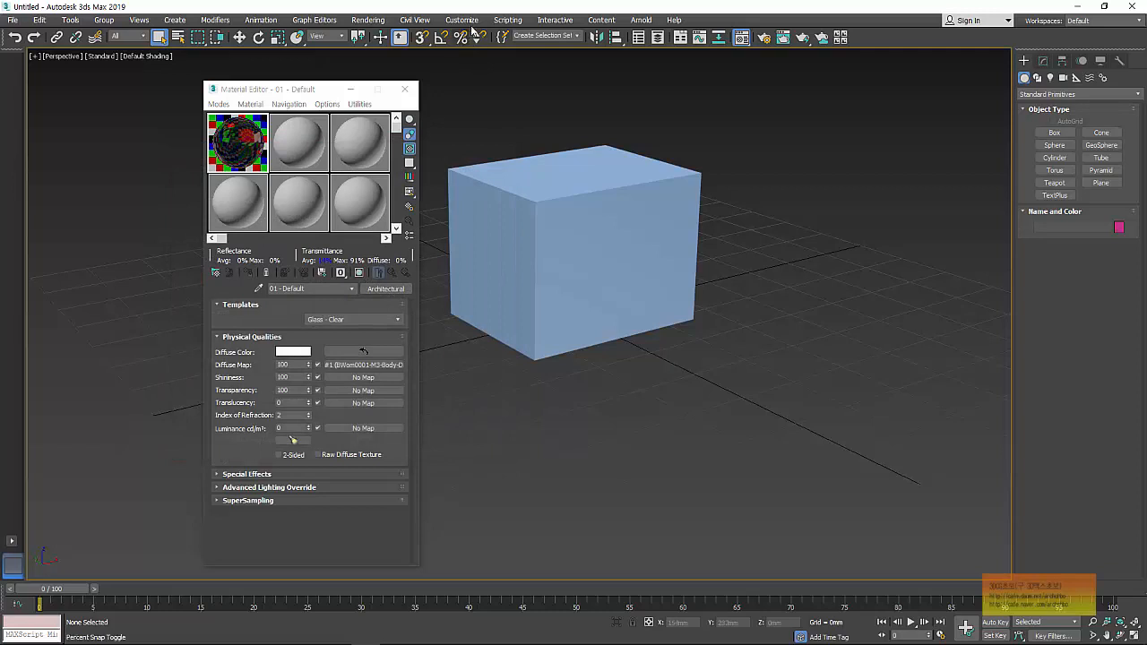
Examine the Viewport Background colour among the Viewports elements of Customize User Interface, and close the dialog.
{"action": "left_click", "coordinate": [462, 20]}
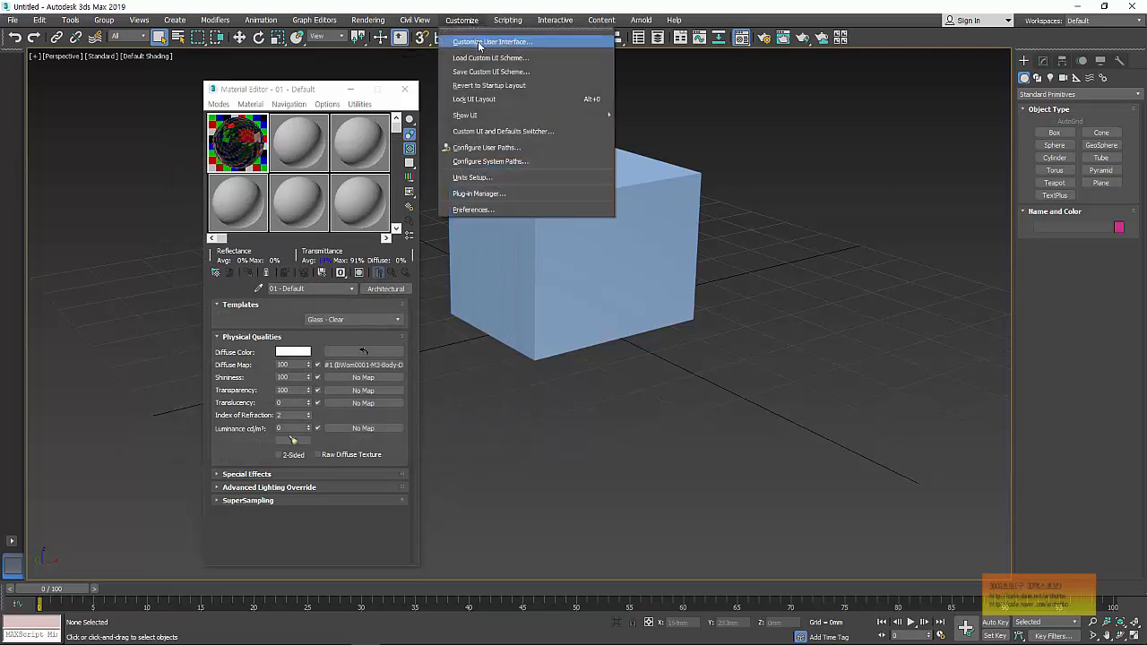
{"action": "left_click", "coordinate": [479, 43]}
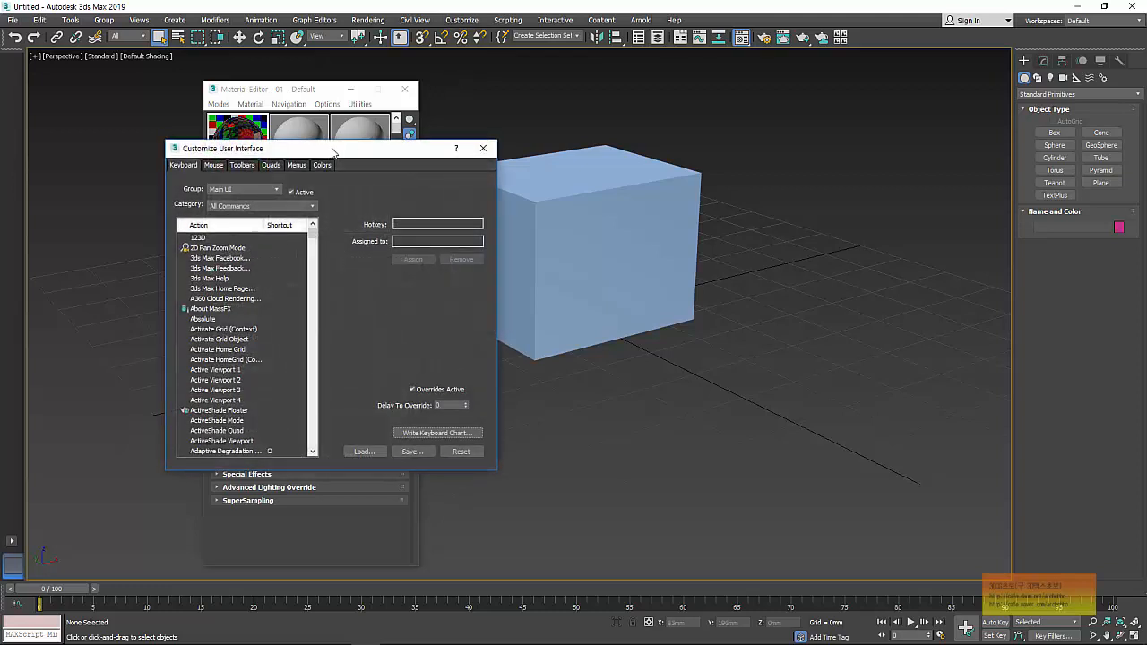
{"action": "left_click_drag", "start_coordinate": [329, 154], "coordinate": [374, 119]}
{"action": "left_click", "coordinate": [358, 136]}
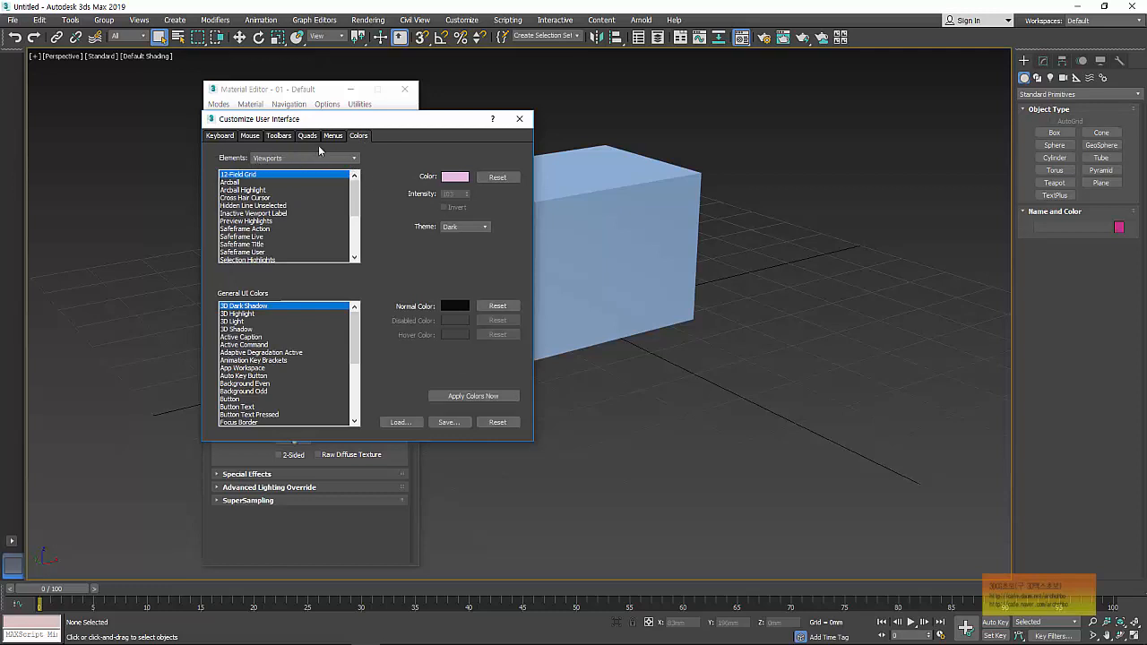
{"action": "left_click", "coordinate": [254, 214]}
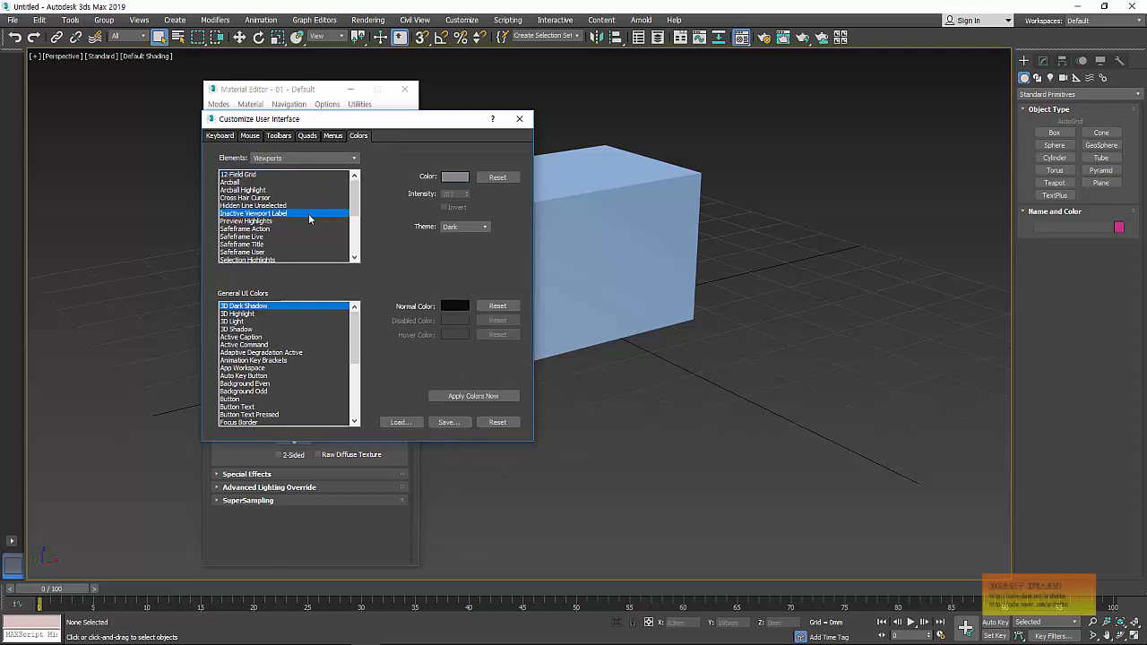
{"action": "scroll", "coordinate": [308, 215], "scroll_direction": "down", "scroll_amount": 2}
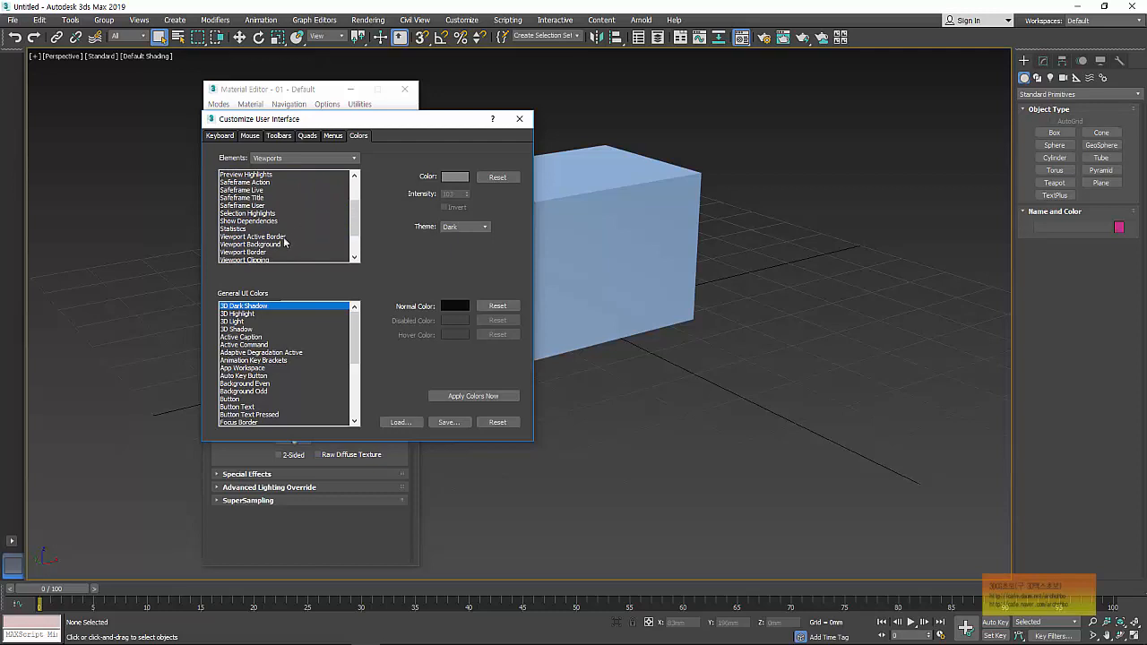
{"action": "left_click", "coordinate": [271, 244]}
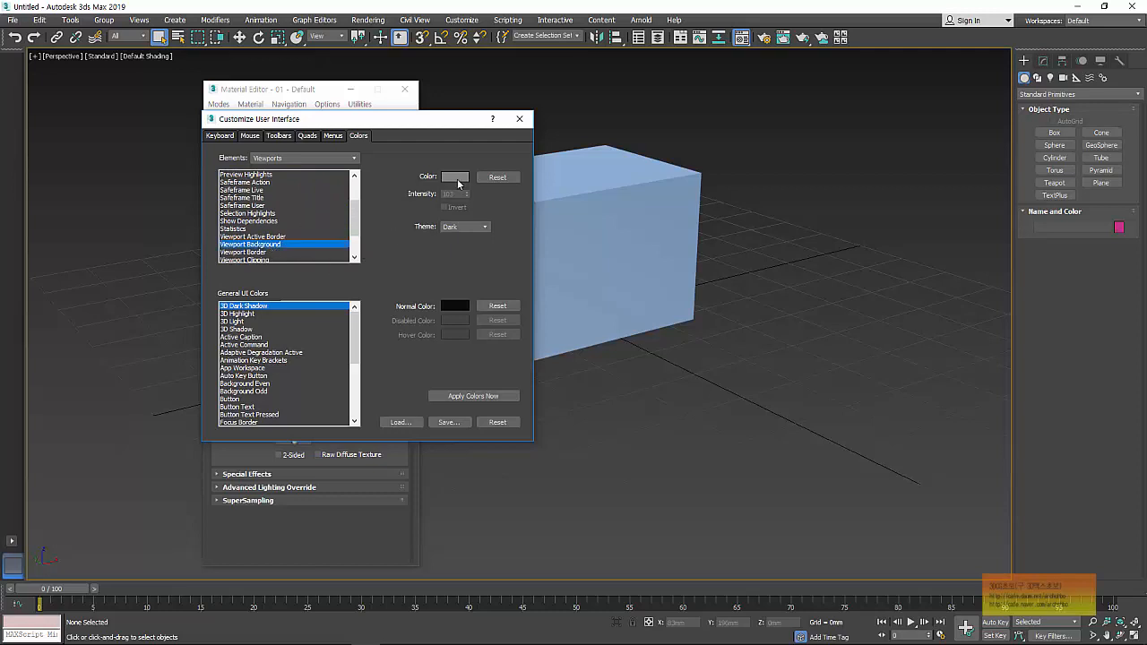
{"action": "left_click", "coordinate": [520, 119]}
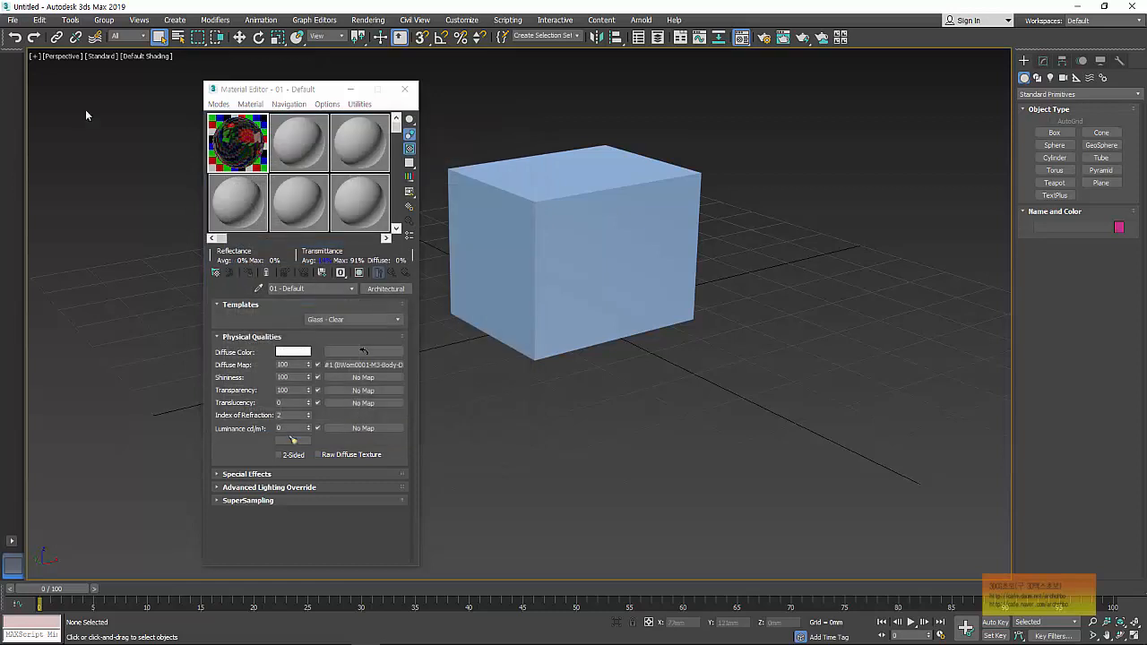
Close the Material Editor, then reopen the Viewport Configuration to examine the solid colour background option, and close it.
{"action": "left_click", "coordinate": [404, 89]}
{"action": "left_click", "coordinate": [34, 56]}
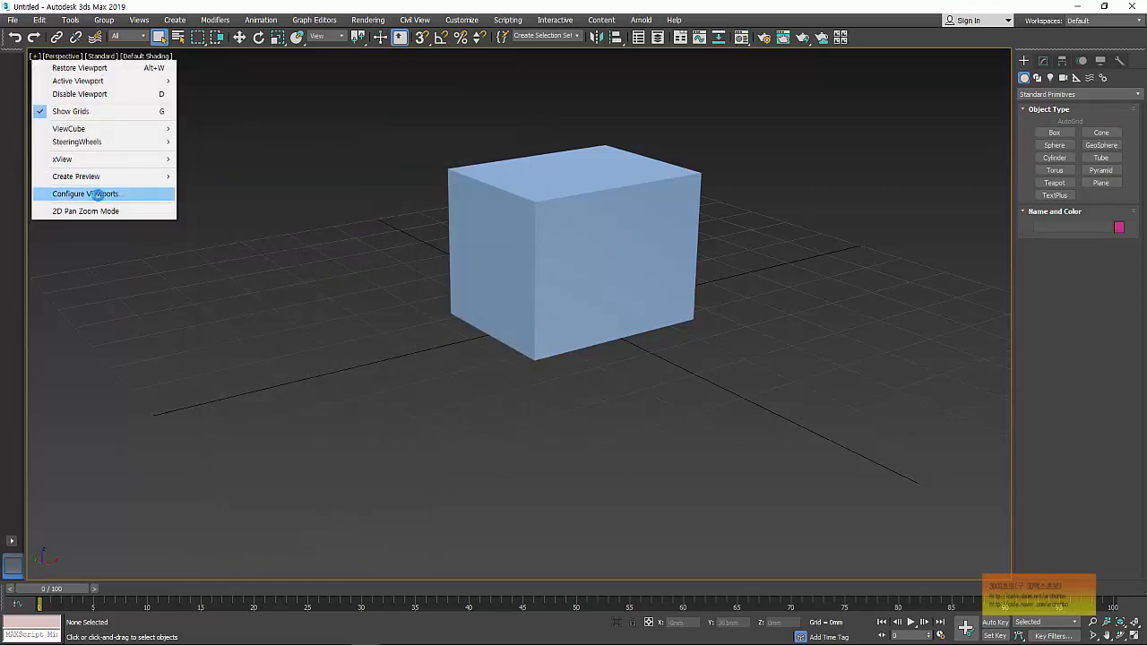
{"action": "left_click", "coordinate": [90, 194]}
{"action": "left_click", "coordinate": [484, 183]}
{"action": "left_click_drag", "start_coordinate": [504, 176], "coordinate": [306, 124]}
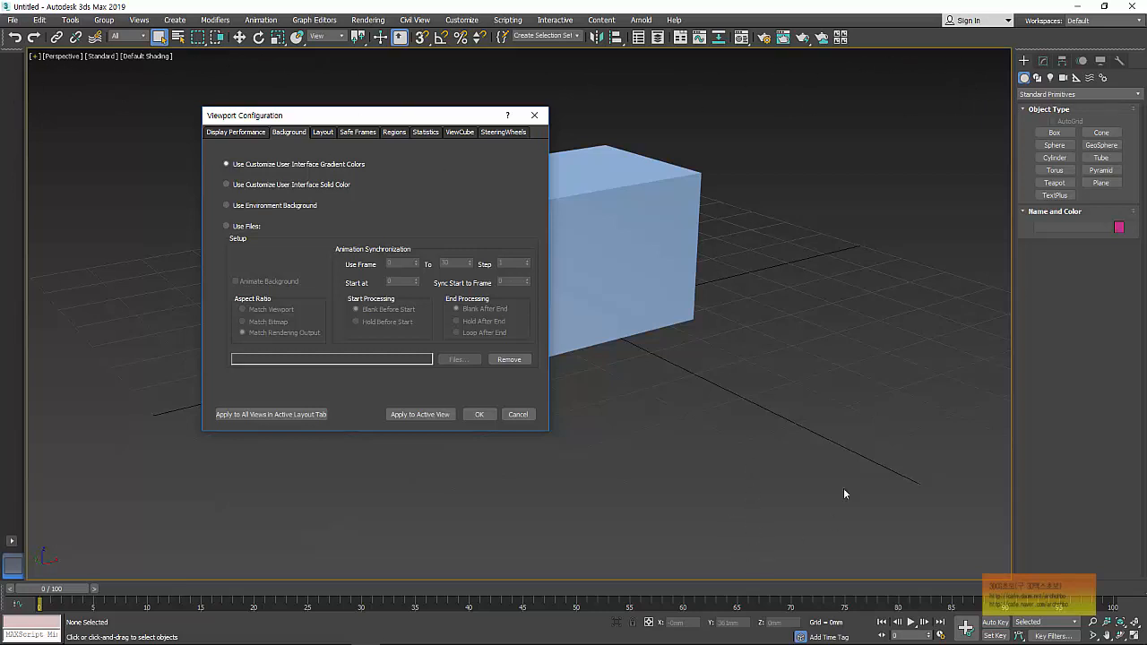
{"action": "left_click", "coordinate": [291, 186]}
{"action": "left_click", "coordinate": [534, 115]}
Examine the background colour and Environment Map in the Environment and Effects settings, and close them.
{"action": "left_click", "coordinate": [368, 19]}
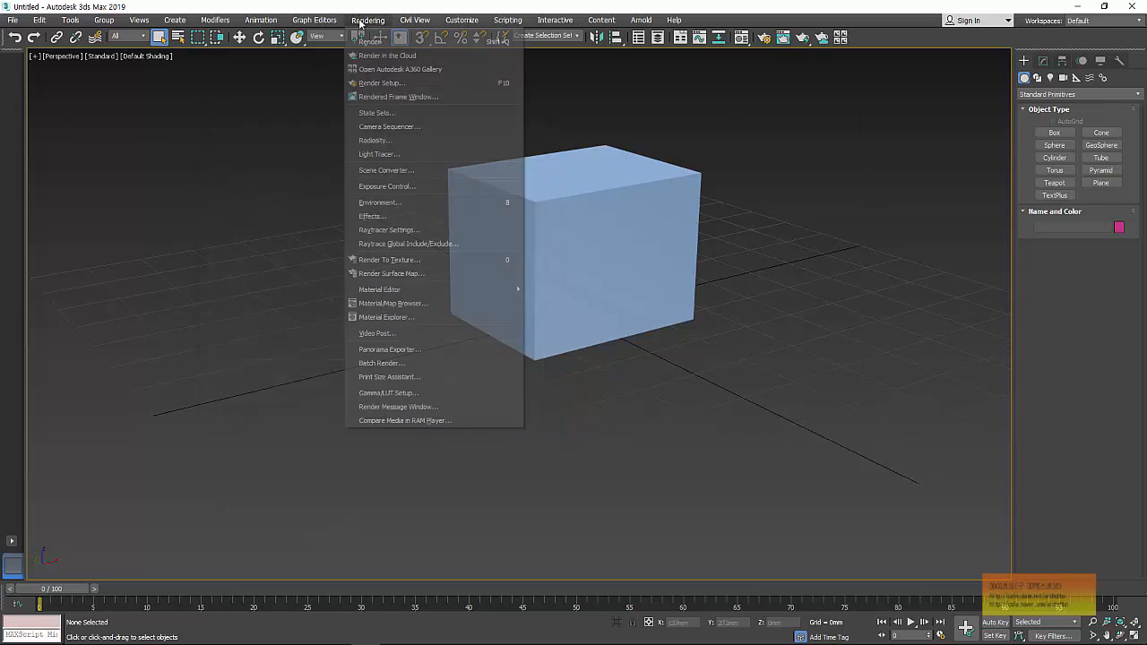
{"action": "left_click", "coordinate": [418, 202]}
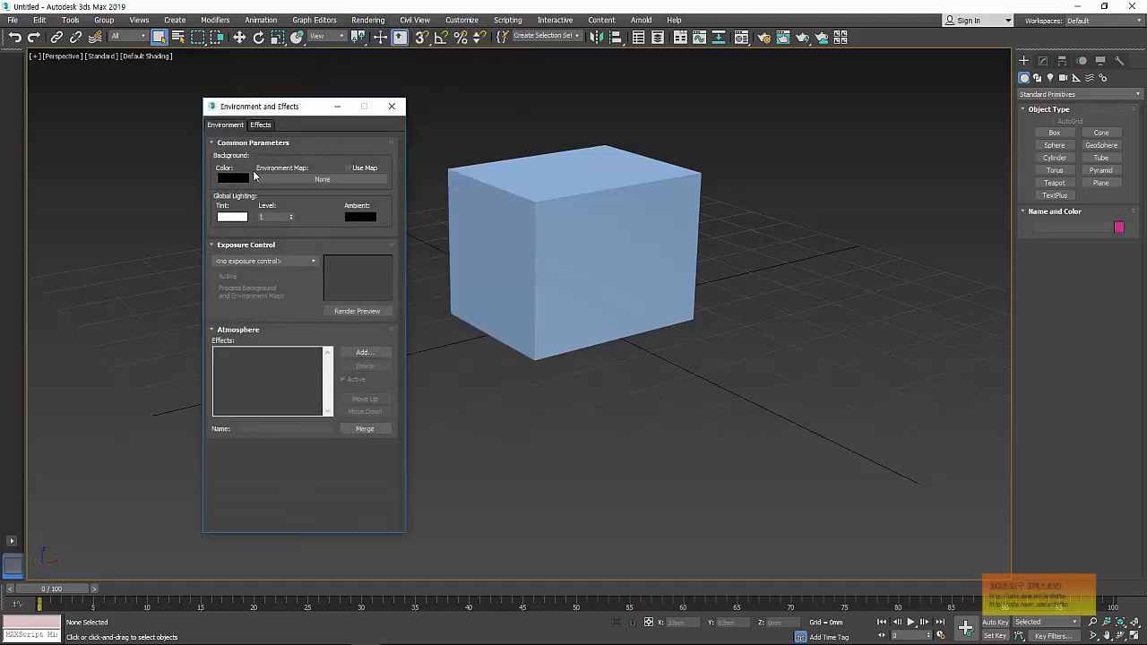
{"action": "left_click", "coordinate": [392, 106]}
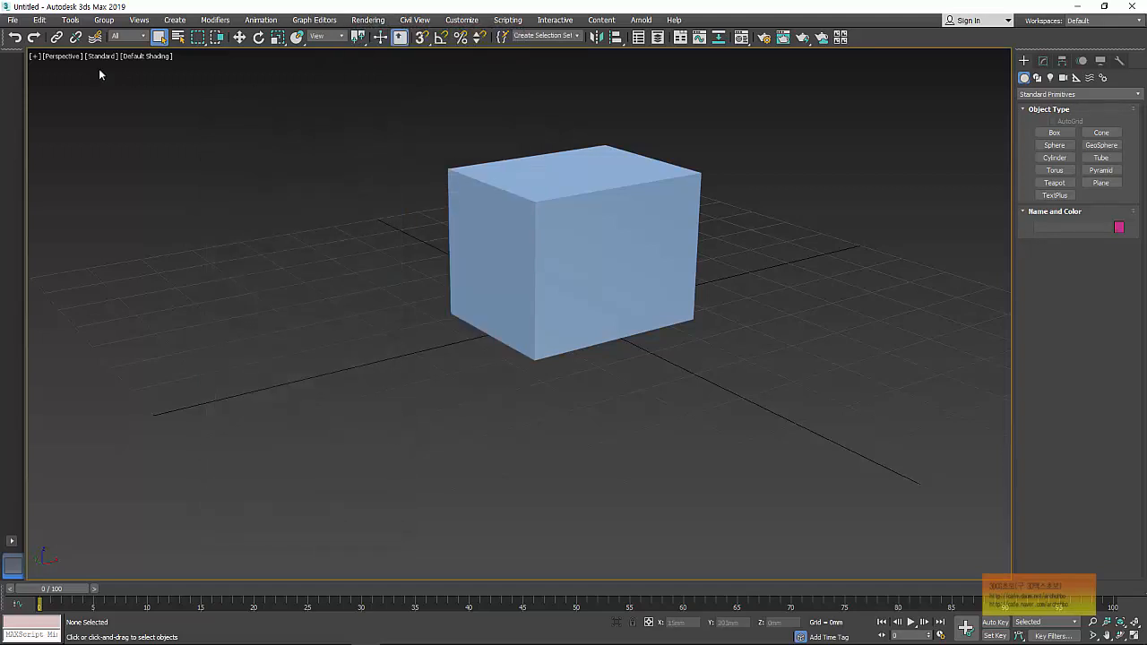
Reopen the Viewport Configuration and set the viewport background source to Use Files.
{"action": "left_click", "coordinate": [35, 55]}
{"action": "left_click", "coordinate": [72, 192]}
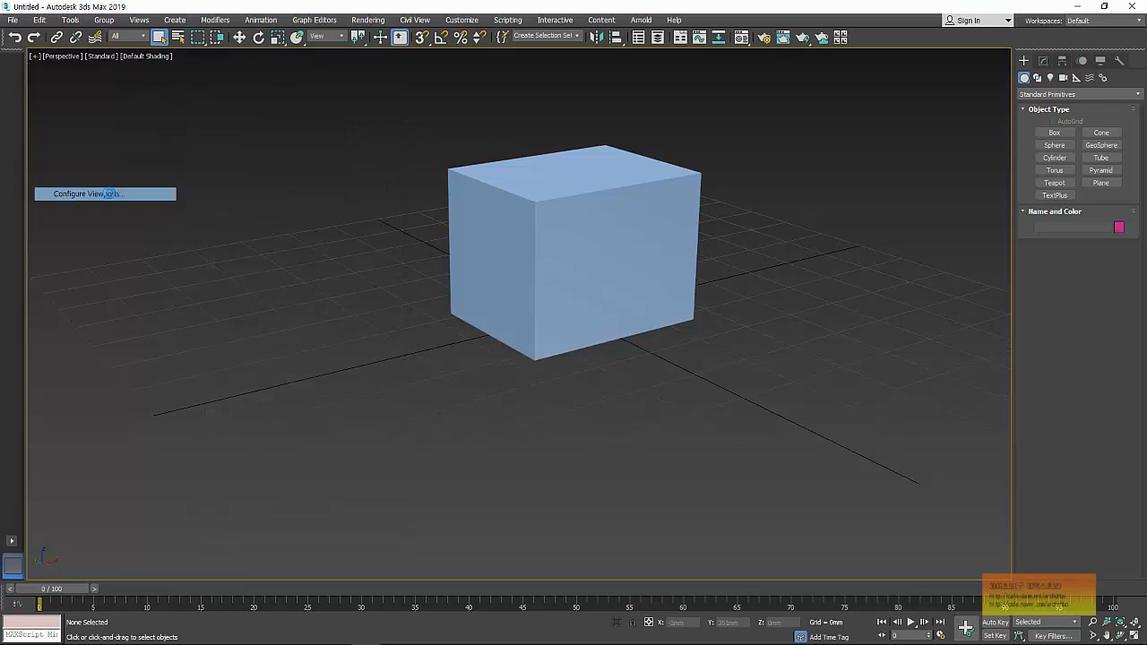
{"action": "left_click", "coordinate": [485, 184]}
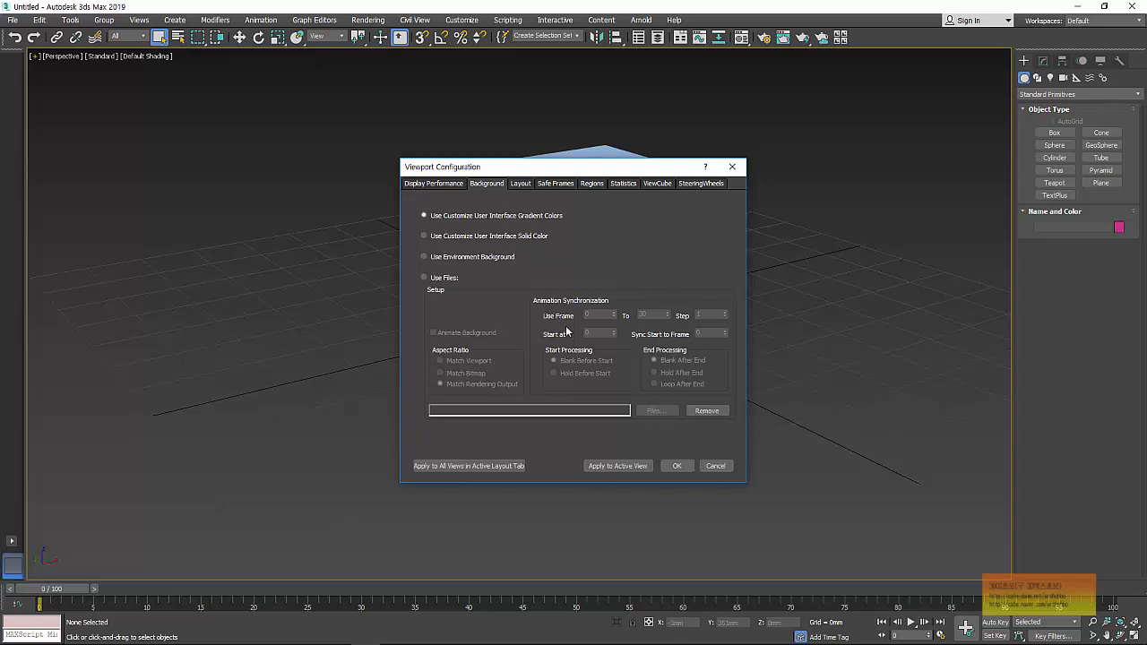
{"action": "left_click", "coordinate": [446, 279]}
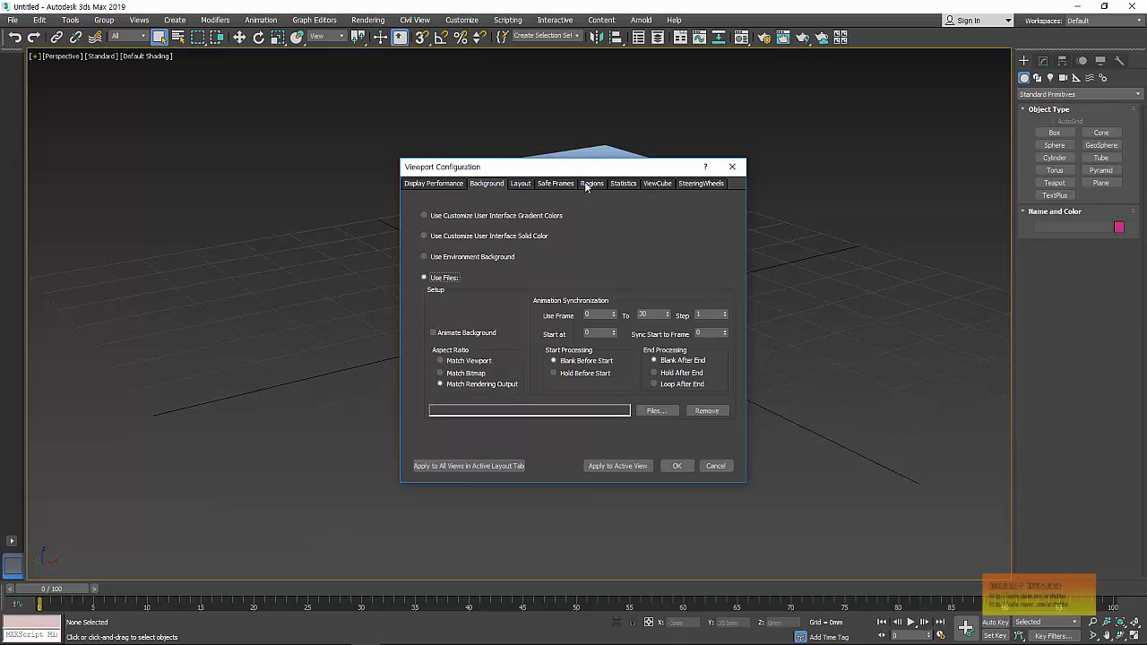
{"action": "left_click_drag", "start_coordinate": [600, 170], "coordinate": [291, 201]}
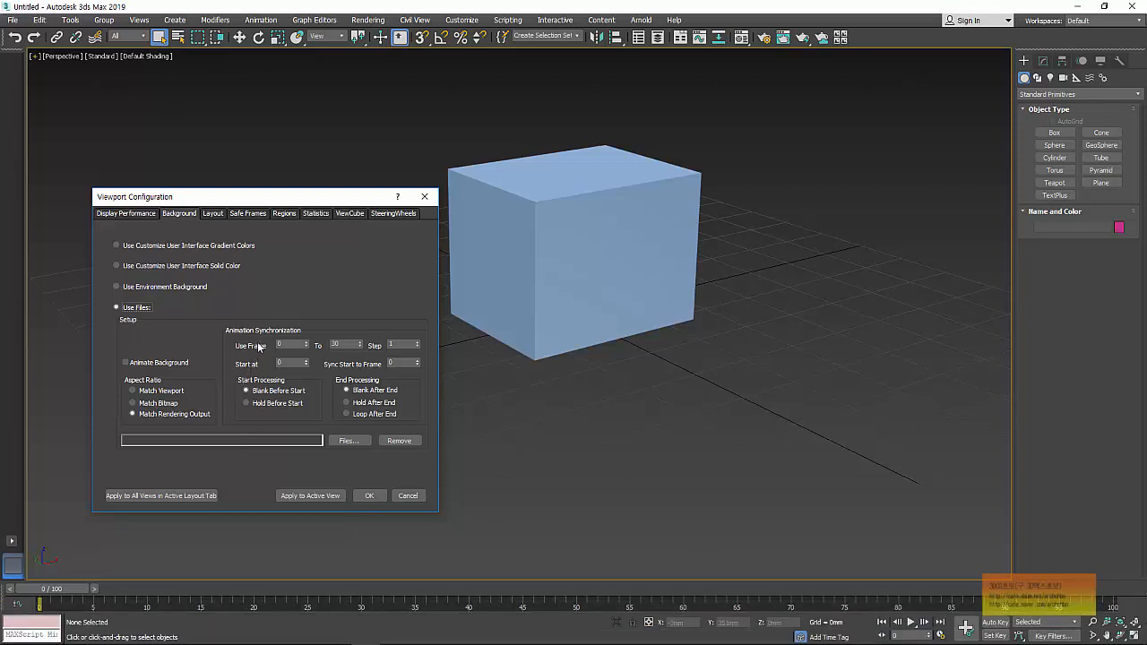
{"action": "left_click_drag", "start_coordinate": [299, 194], "coordinate": [407, 136]}
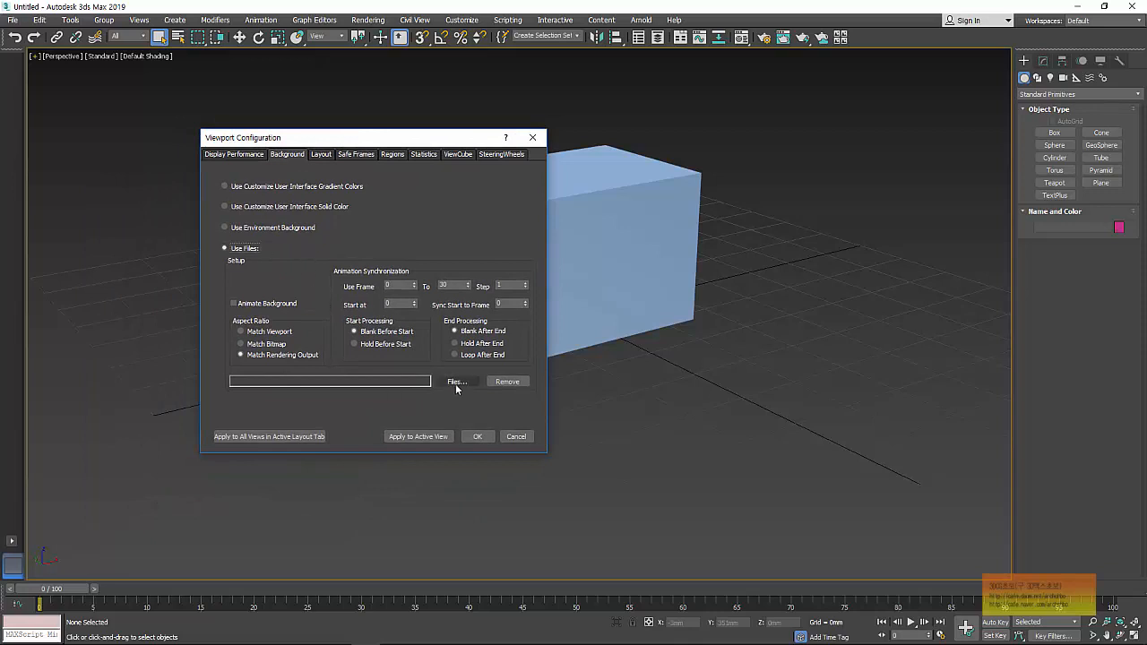
Load the CMan0002-M3 face texture from the images folder as the viewport background and apply it.
{"action": "left_click", "coordinate": [456, 383]}
{"action": "scroll", "coordinate": [394, 356], "scroll_direction": "down", "scroll_amount": 2}
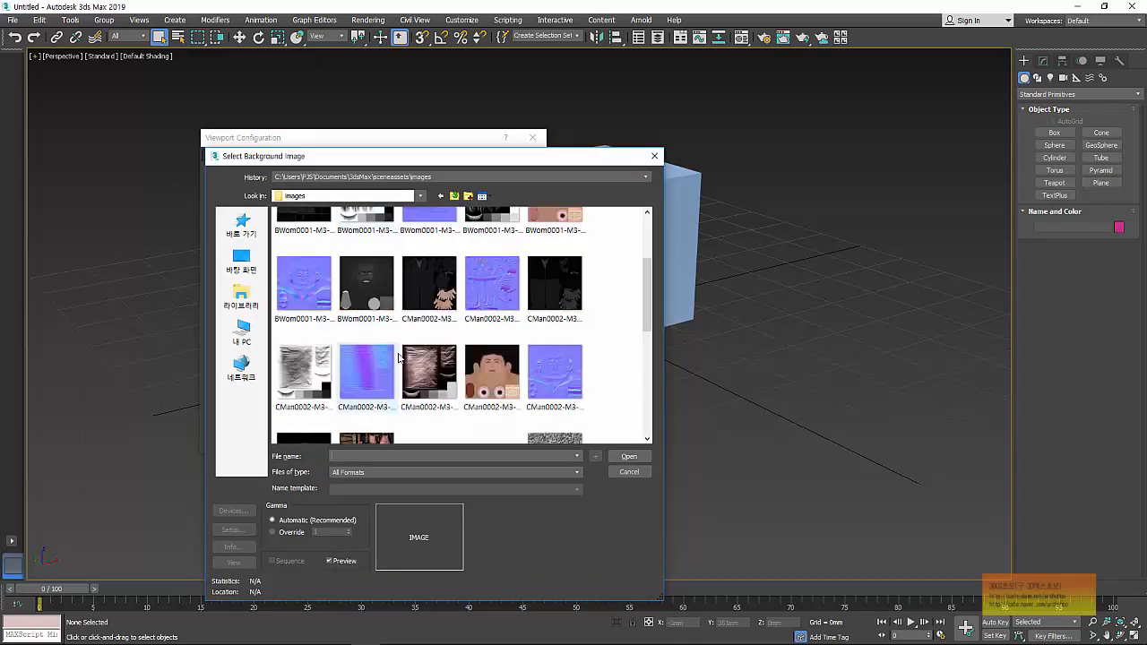
{"action": "left_click", "coordinate": [495, 391]}
{"action": "left_click", "coordinate": [628, 457]}
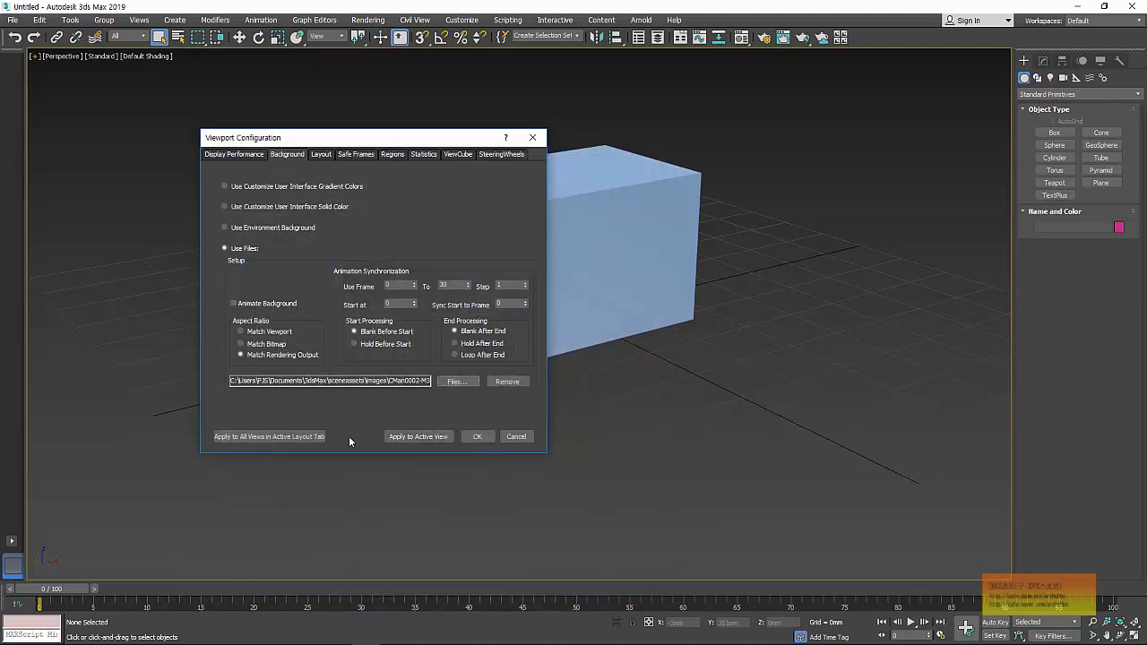
{"action": "left_click", "coordinate": [477, 437]}
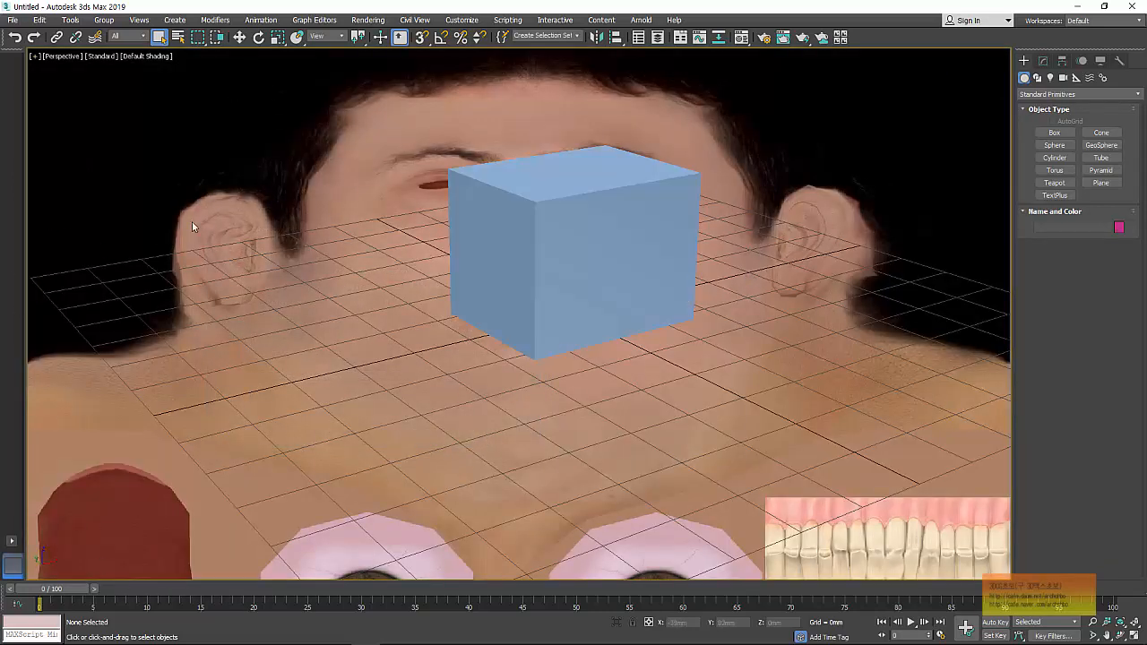
Select the box and check how the background image behaves while zooming the perspective view out and in.
{"action": "left_click", "coordinate": [587, 229]}
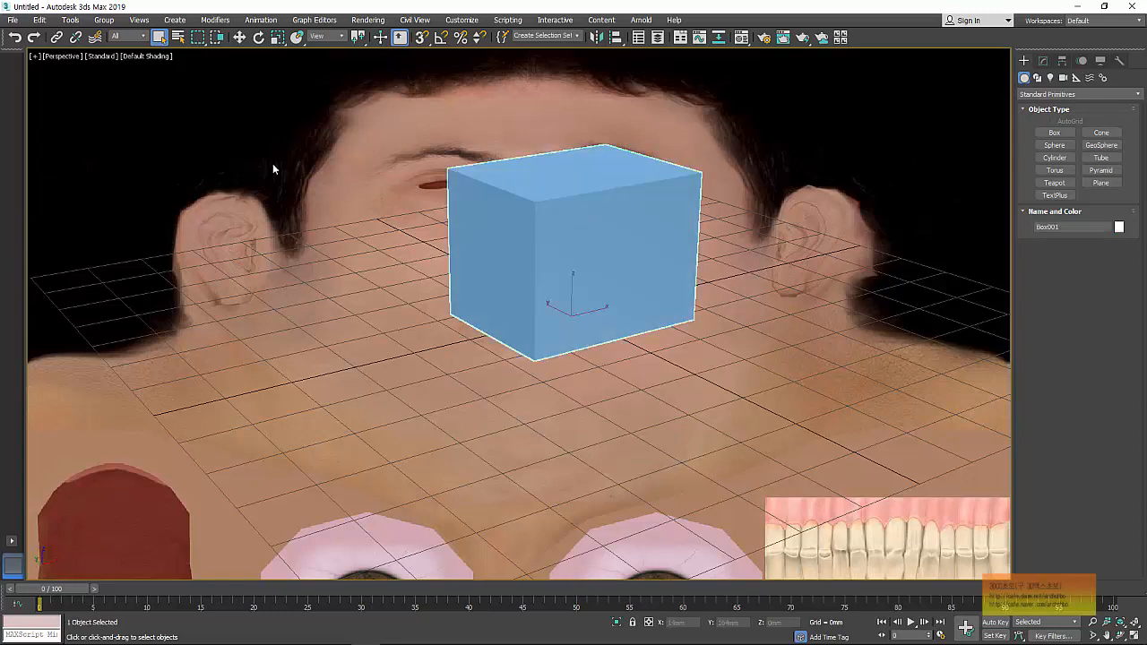
{"action": "scroll", "coordinate": [610, 359], "scroll_direction": "down", "scroll_amount": 5}
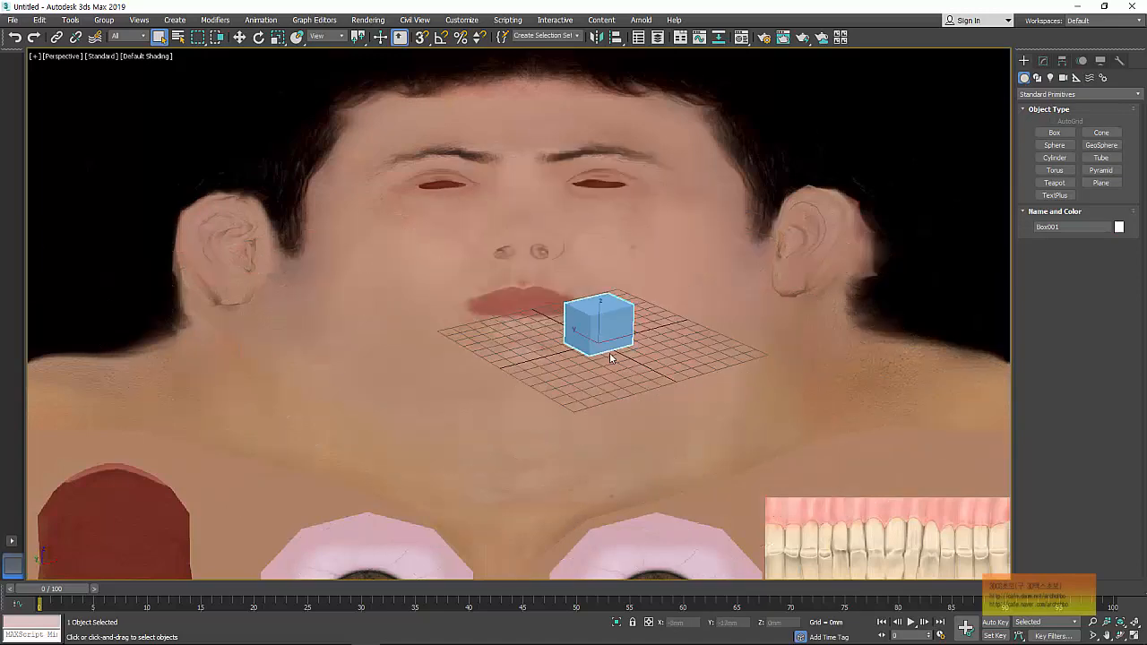
{"action": "scroll", "coordinate": [602, 336], "scroll_direction": "up", "scroll_amount": 3}
{"action": "scroll", "coordinate": [574, 254], "scroll_direction": "up", "scroll_amount": 2}
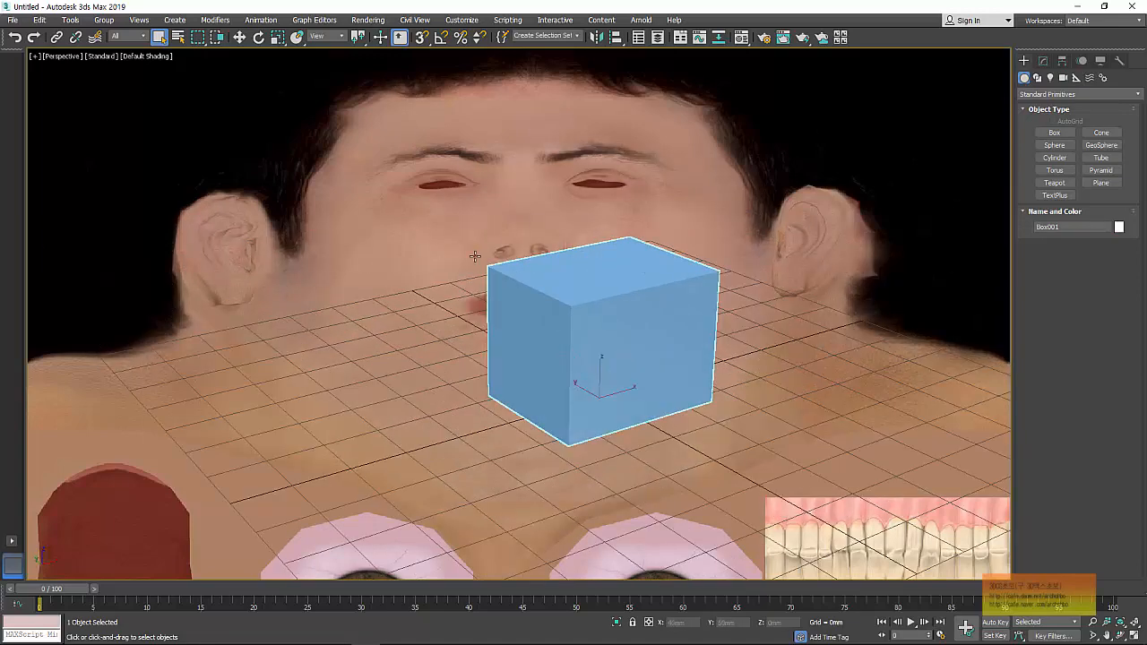
In the Viewport Configuration, set the background aspect ratio to Match Bitmap, remove the background image file and accept the changes.
{"action": "left_click", "coordinate": [36, 57]}
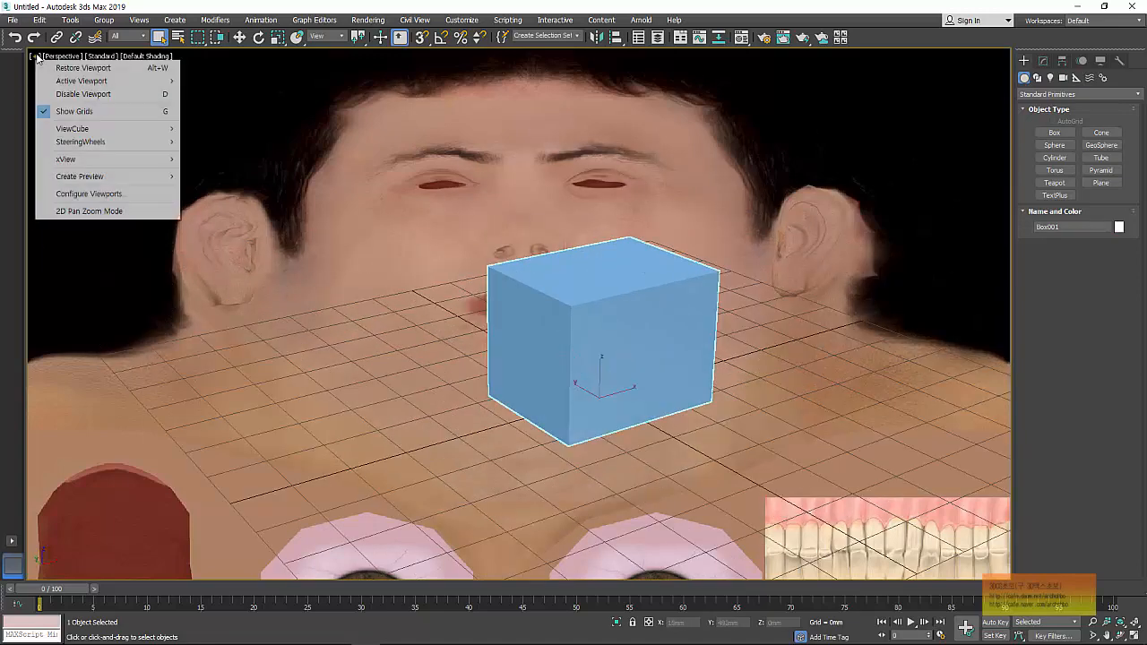
{"action": "left_click", "coordinate": [74, 194]}
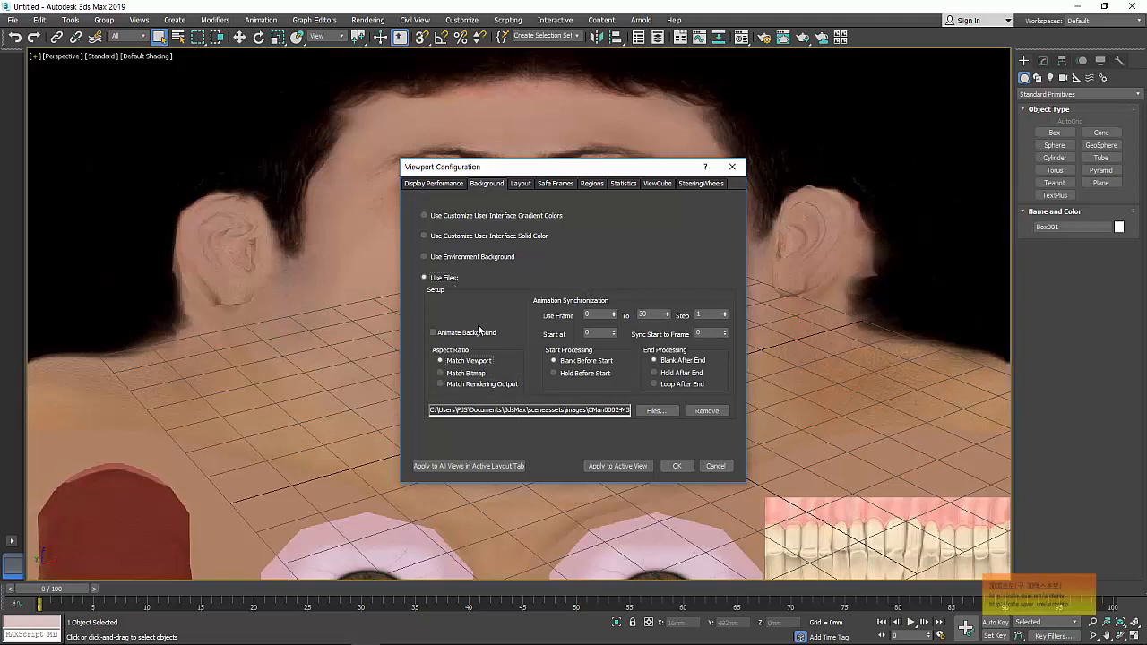
{"action": "left_click", "coordinate": [484, 375]}
{"action": "left_click", "coordinate": [707, 412]}
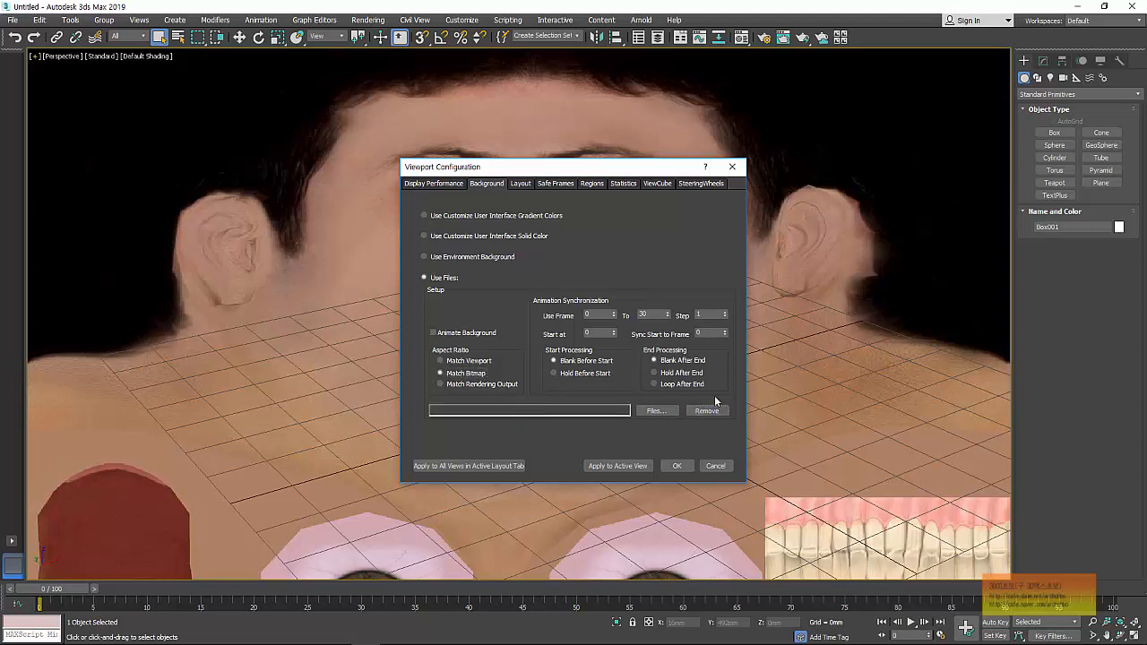
{"action": "left_click", "coordinate": [678, 466]}
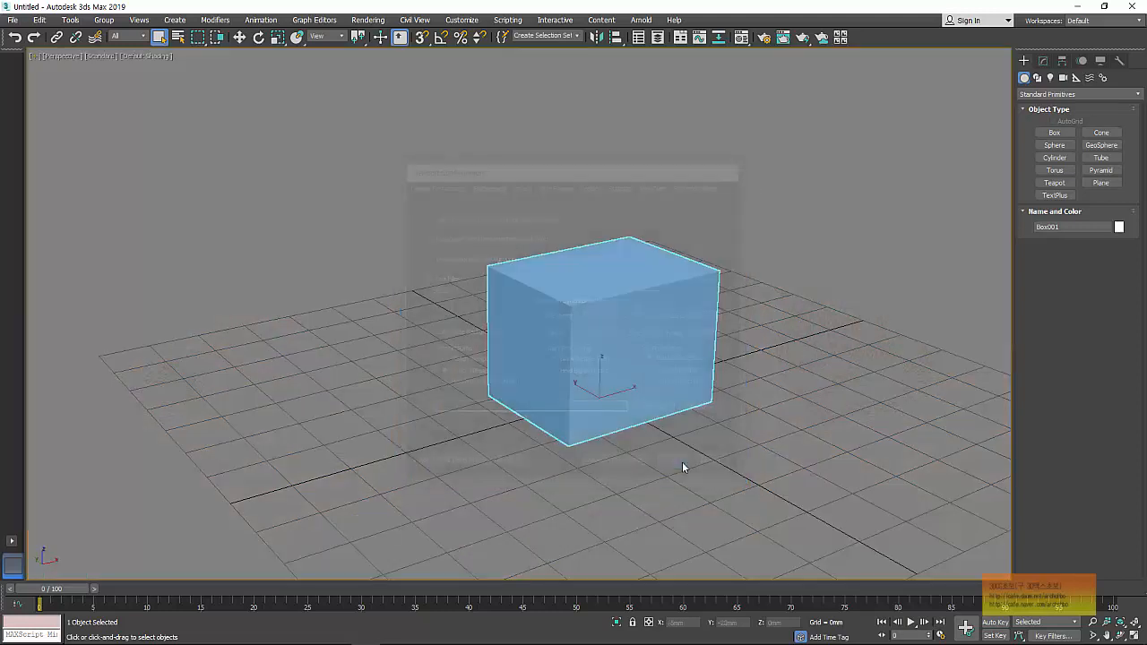
Reopen the Viewport Configuration and apply Use Customize User Interface Gradient Colors as the background for all views in the active layout tab.
{"action": "left_click", "coordinate": [34, 56]}
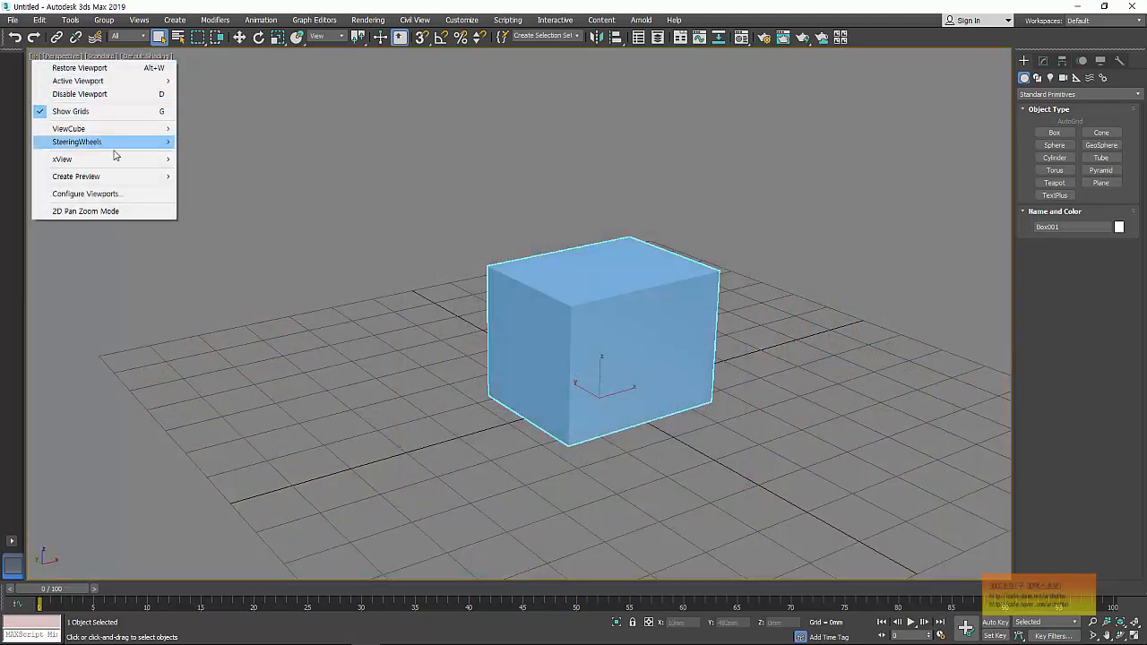
{"action": "left_click", "coordinate": [142, 196]}
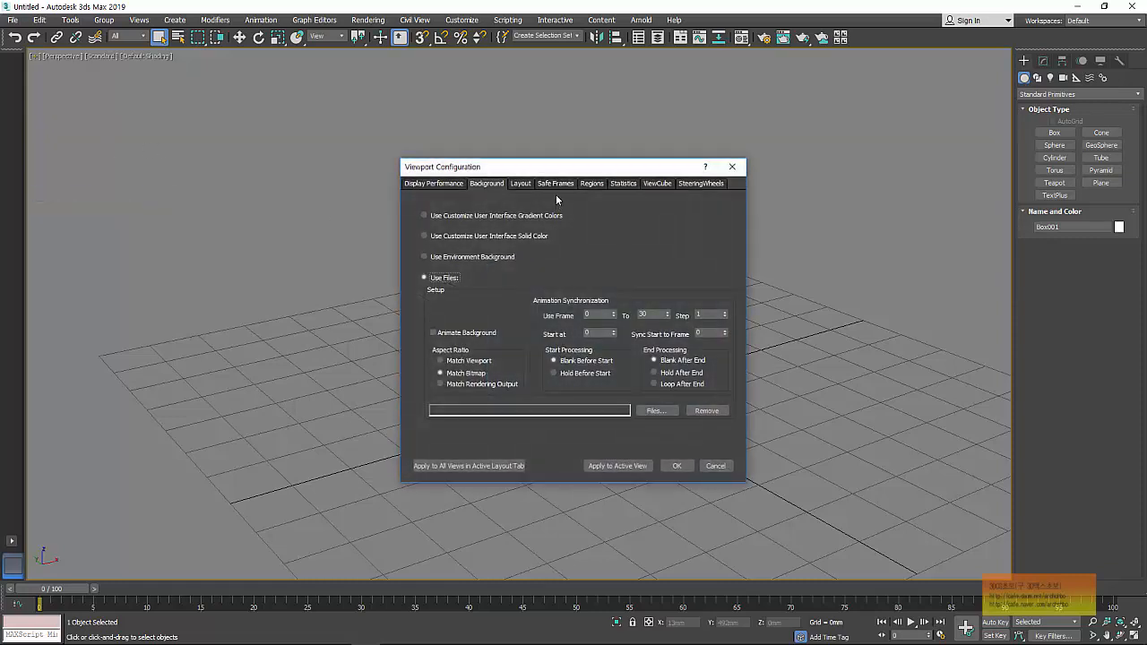
{"action": "left_click_drag", "start_coordinate": [556, 166], "coordinate": [313, 143]}
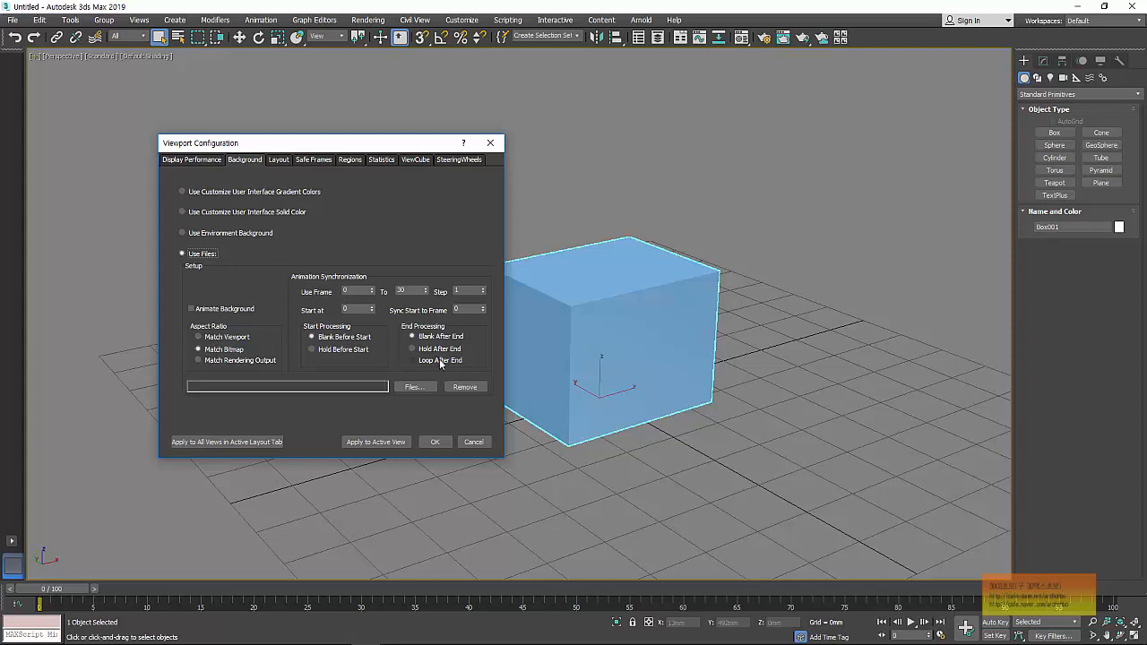
{"action": "left_click", "coordinate": [218, 191]}
{"action": "left_click", "coordinate": [257, 444]}
Review the Layout options, turn on Show Safe Frames in Active View, apply it and close the configuration.
{"action": "left_click", "coordinate": [280, 160]}
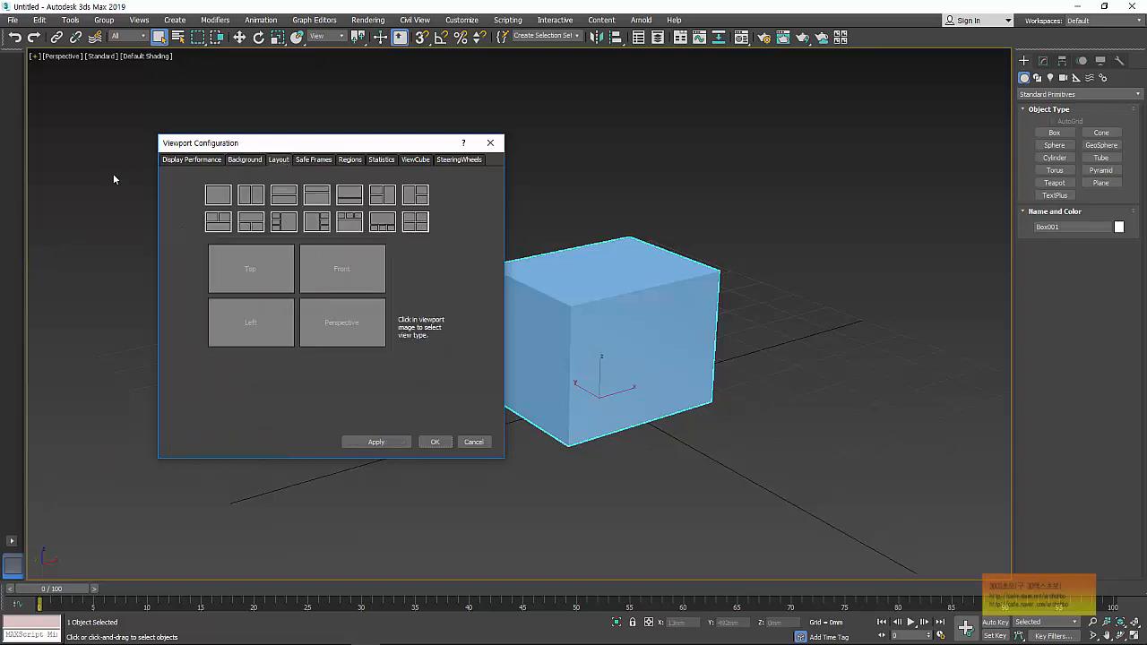
{"action": "left_click", "coordinate": [324, 163]}
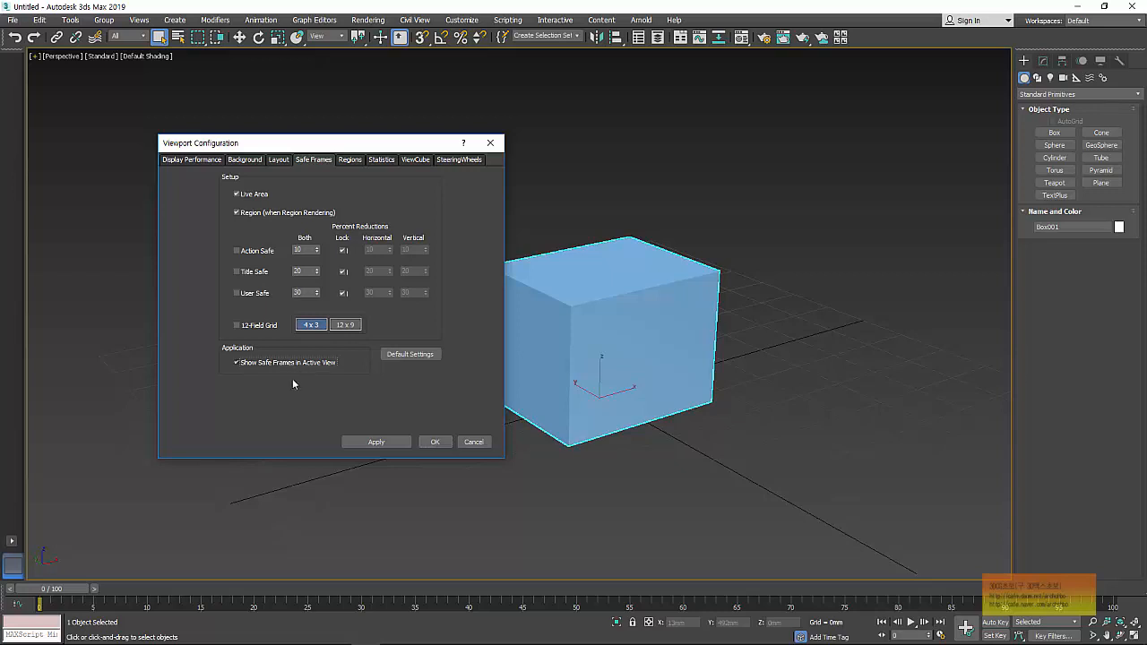
{"action": "left_click", "coordinate": [374, 442]}
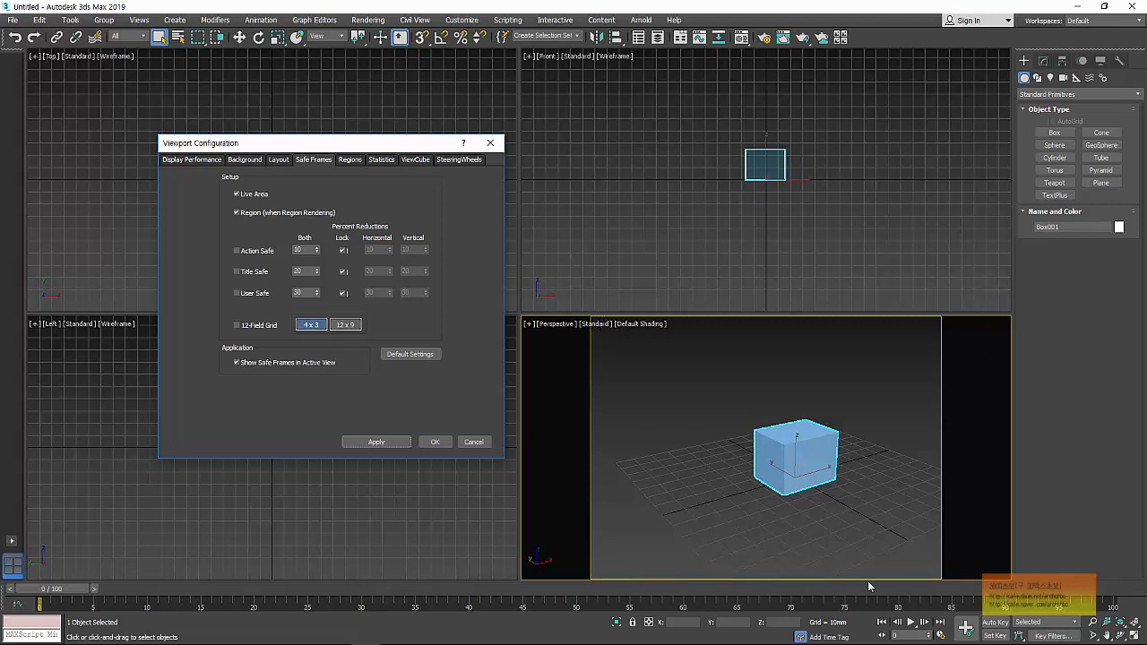
{"action": "left_click", "coordinate": [490, 143]}
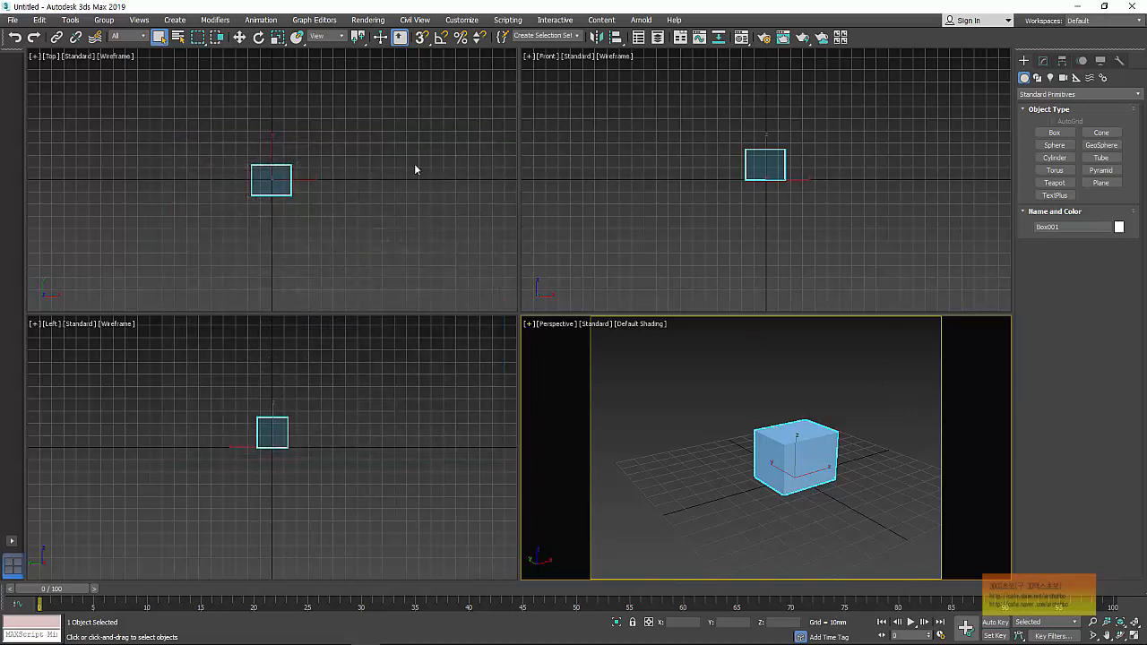
Create a target camera in the Top view, placed diagonally below the box and aimed at it, with a target distance of about 192 mm.
{"action": "left_click", "coordinate": [1064, 78]}
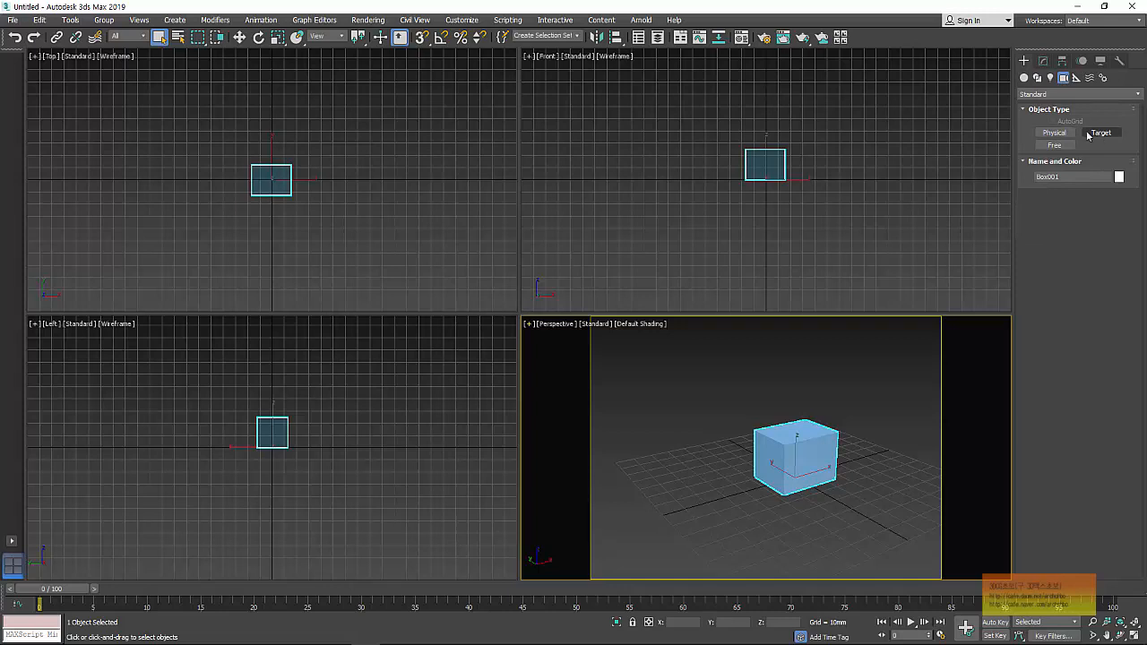
{"action": "left_click", "coordinate": [1110, 137]}
{"action": "scroll", "coordinate": [234, 250], "scroll_direction": "down", "scroll_amount": 2}
{"action": "middle_click_drag", "start_coordinate": [234, 249], "coordinate": [256, 214]}
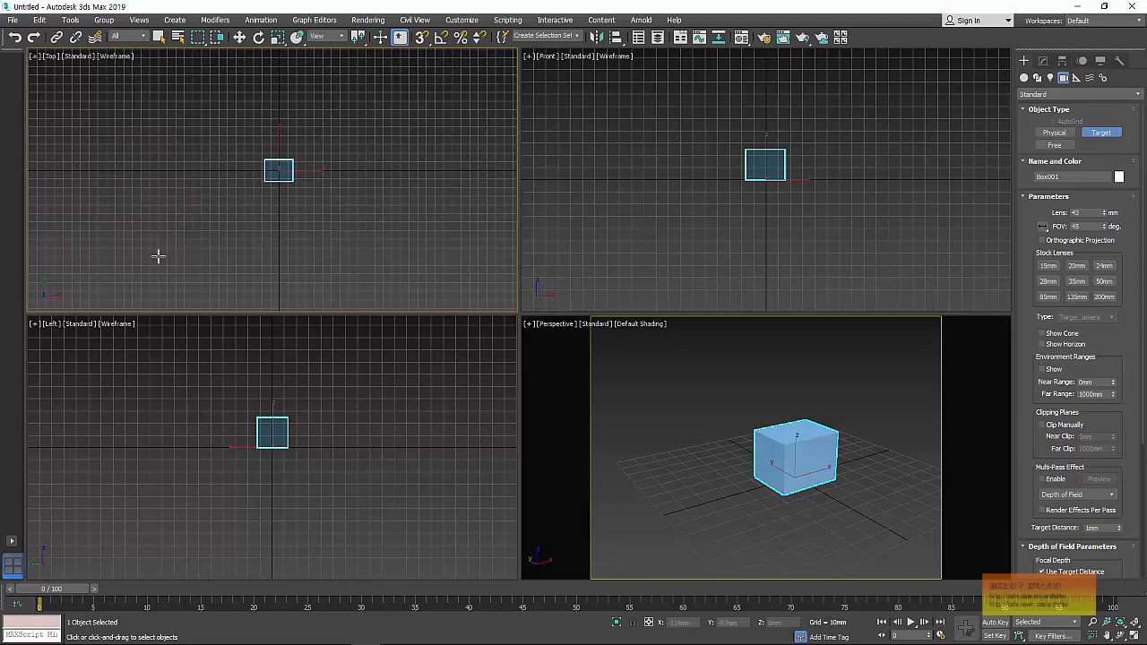
{"action": "left_click_drag", "start_coordinate": [143, 268], "coordinate": [277, 172]}
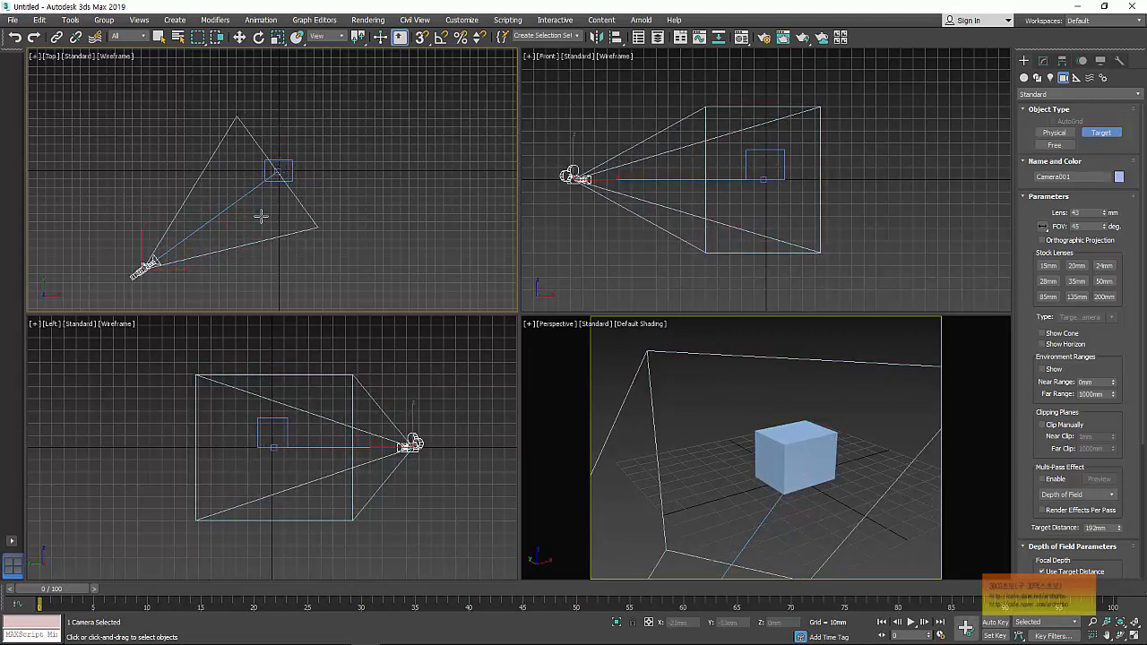
{"action": "right_click", "coordinate": [260, 216]}
Switch the perspective viewport to the Camera001 view and pan it so the box sits lower in the frame.
{"action": "left_click", "coordinate": [557, 325]}
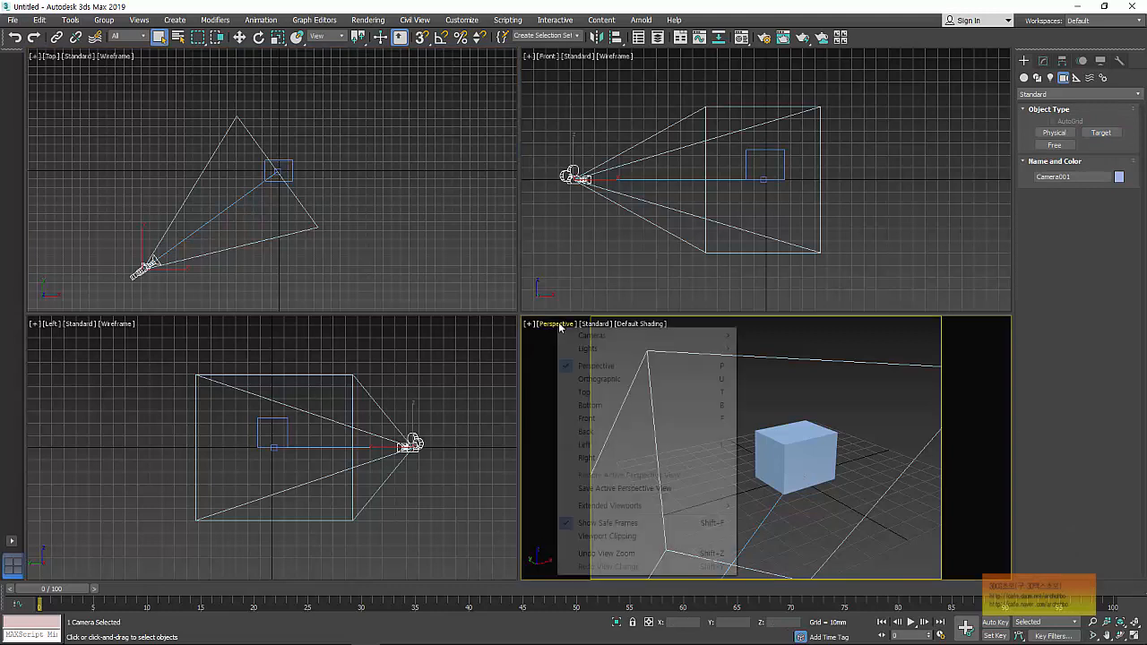
{"action": "mouse_move", "coordinate": [634, 339]}
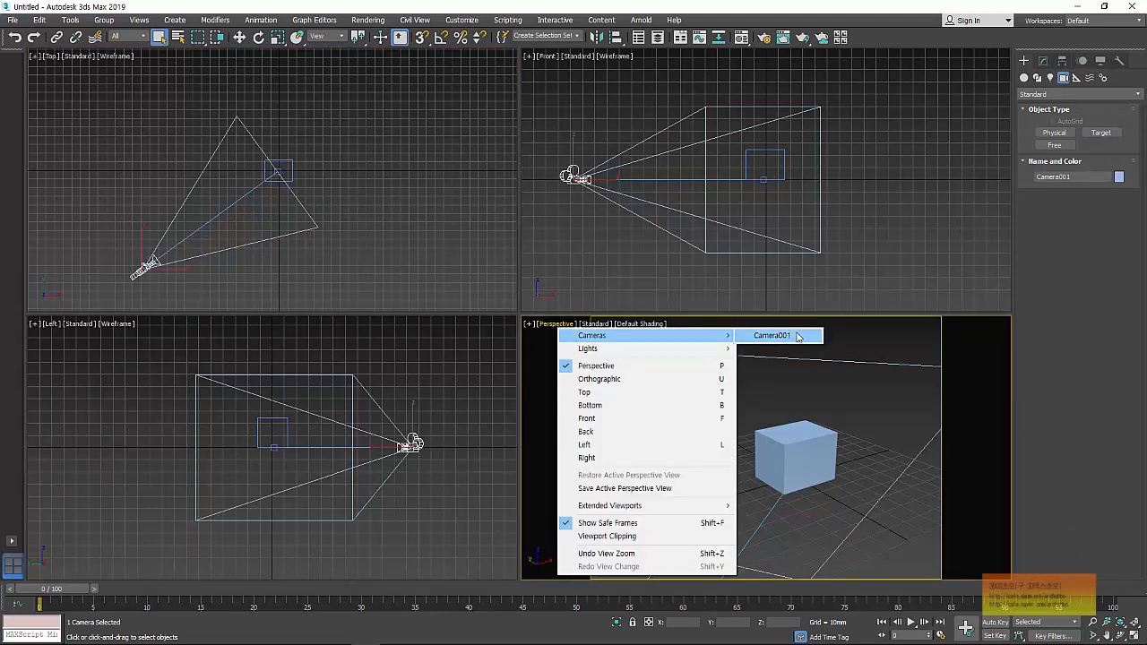
{"action": "left_click", "coordinate": [777, 335]}
{"action": "middle_click_drag", "start_coordinate": [715, 344], "coordinate": [723, 432]}
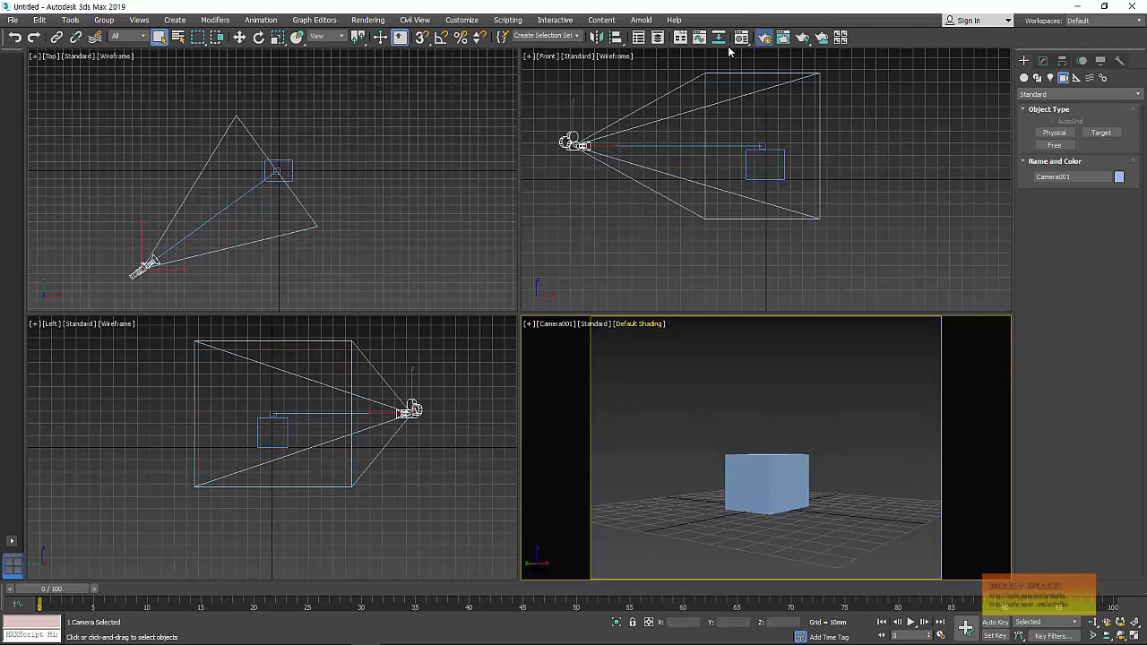
In Render Setup, try the preset output sizes 640x480, 720x486 and 320x240, set the output to 800x600 and close the window.
{"action": "left_click", "coordinate": [764, 37]}
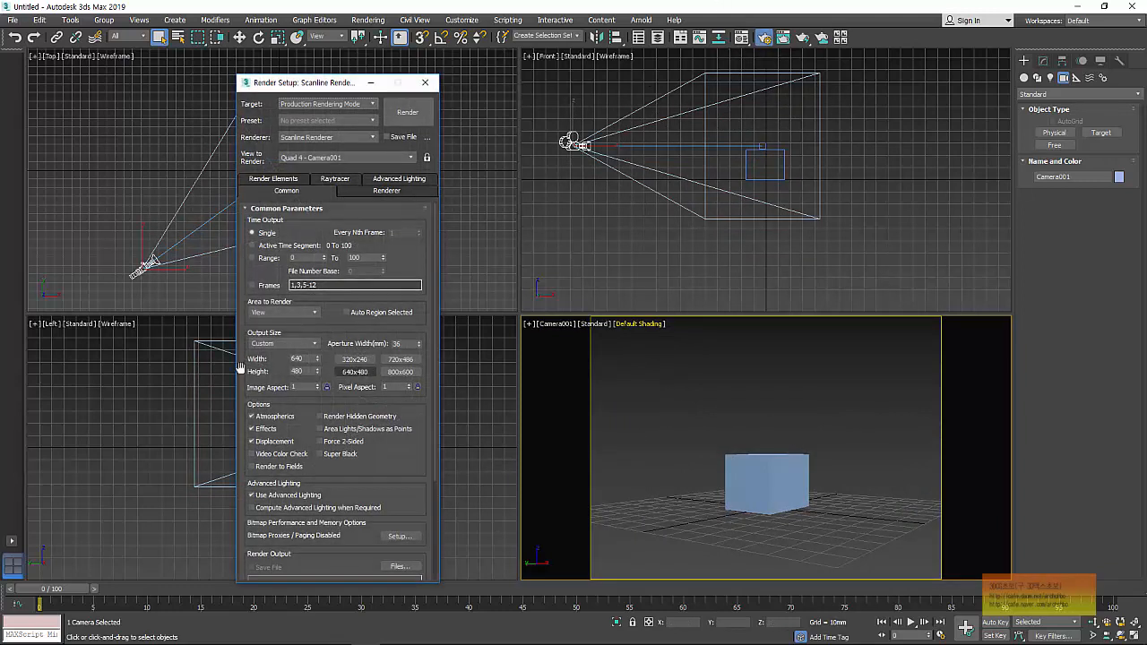
{"action": "left_click", "coordinate": [399, 372]}
{"action": "left_click", "coordinate": [361, 377]}
{"action": "left_click", "coordinate": [406, 360]}
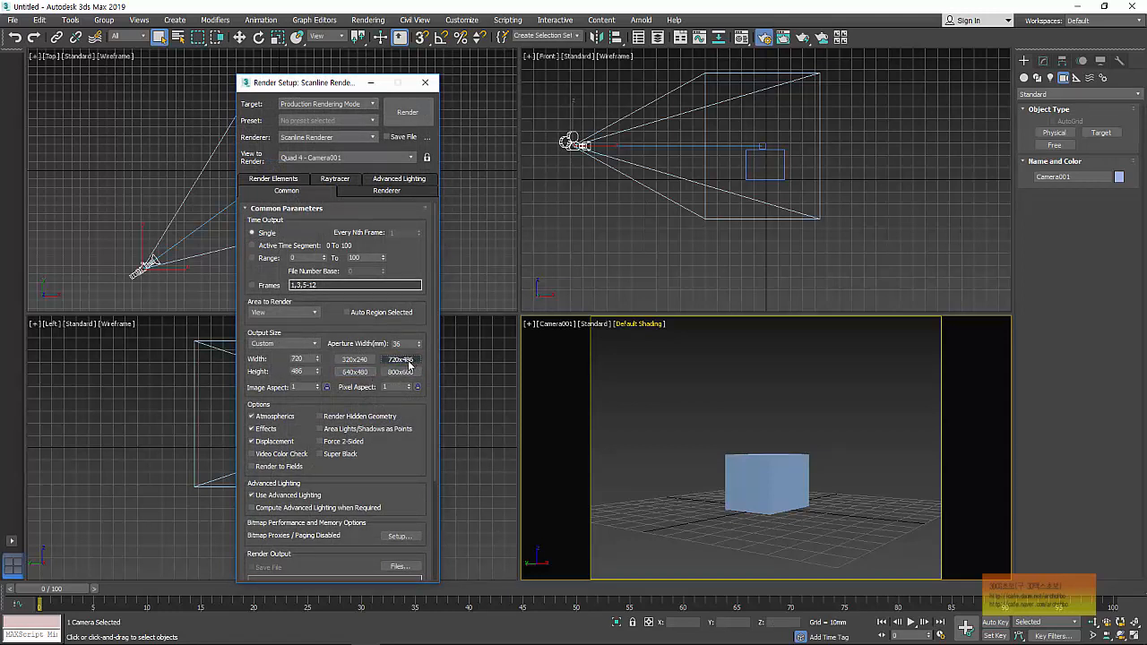
{"action": "left_click", "coordinate": [354, 360]}
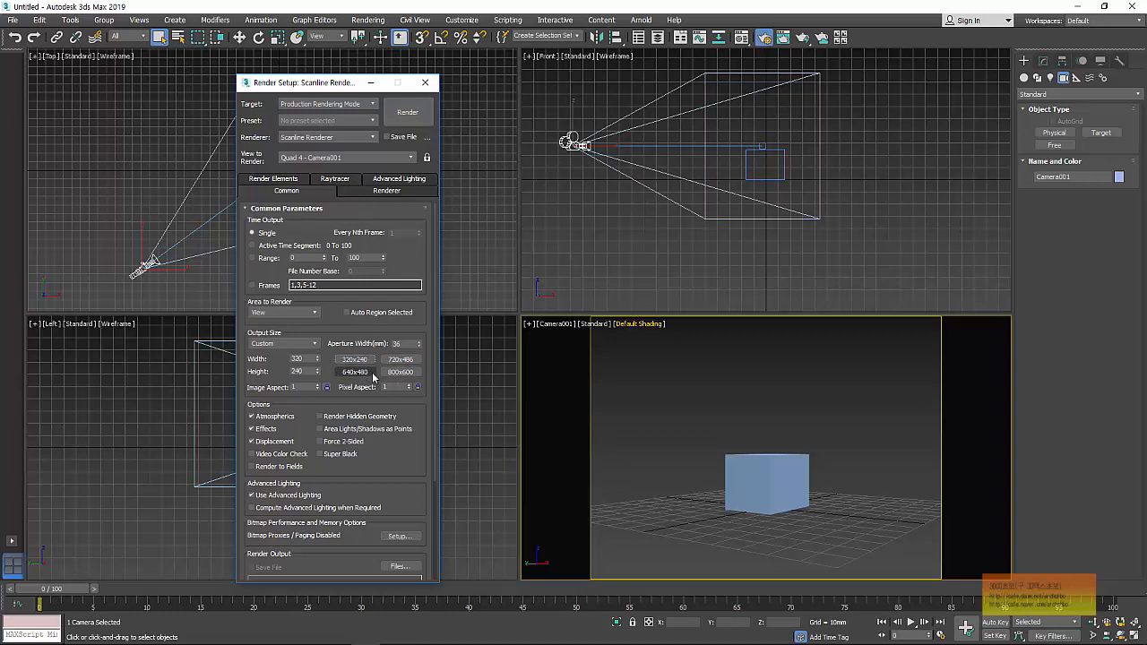
{"action": "left_click", "coordinate": [401, 373]}
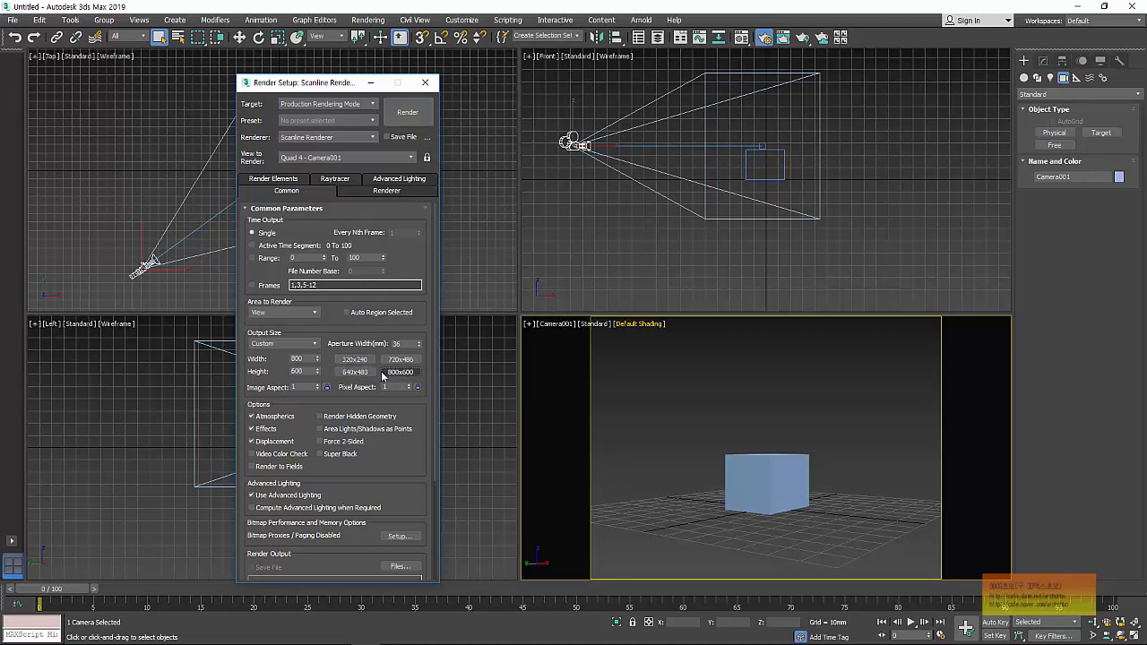
{"action": "left_click", "coordinate": [427, 83]}
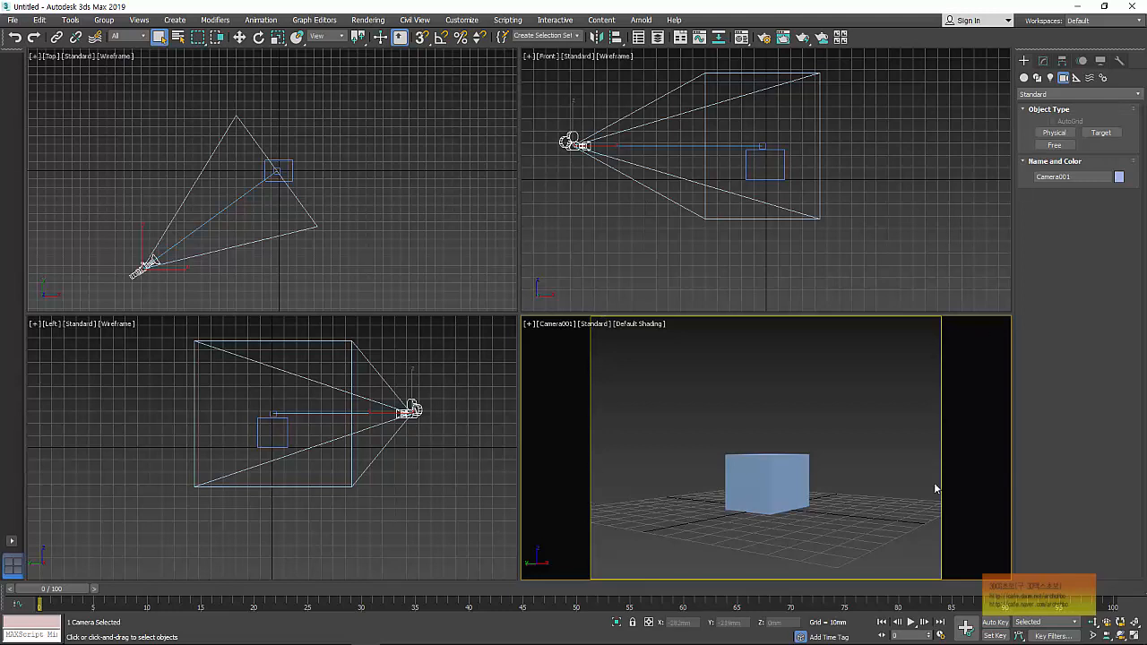
Open the Safe Frames settings in the camera viewport's configuration, with the dialog moved clear of the camera view.
{"action": "left_click", "coordinate": [529, 325]}
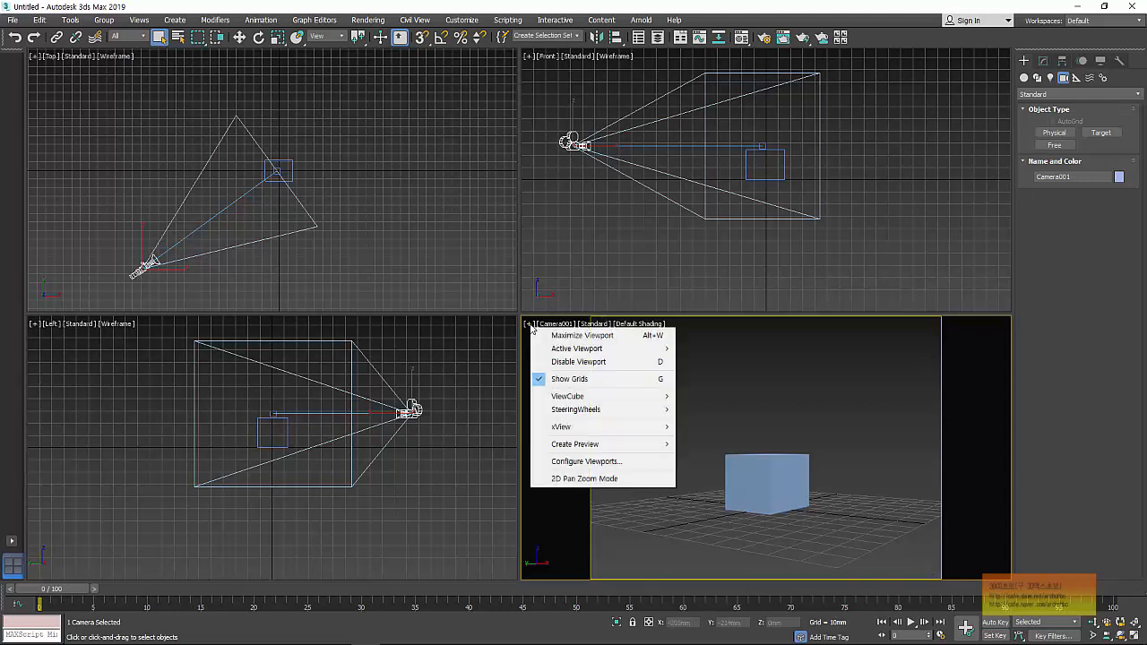
{"action": "left_click", "coordinate": [562, 462]}
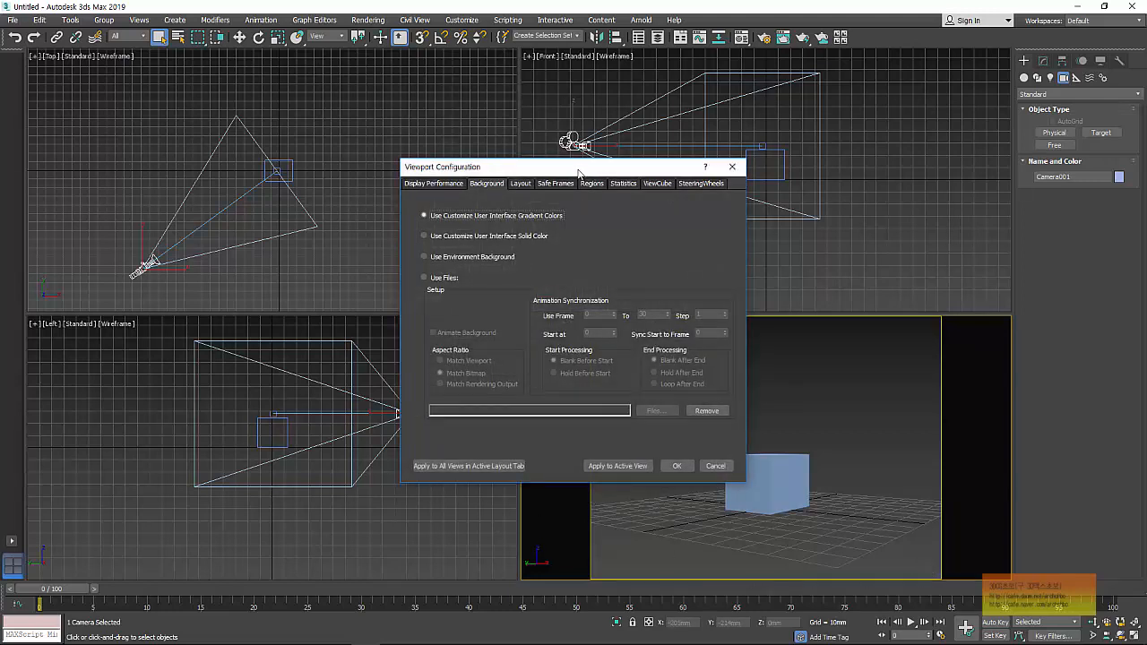
{"action": "left_click_drag", "start_coordinate": [578, 171], "coordinate": [243, 87]}
{"action": "left_click", "coordinate": [220, 100]}
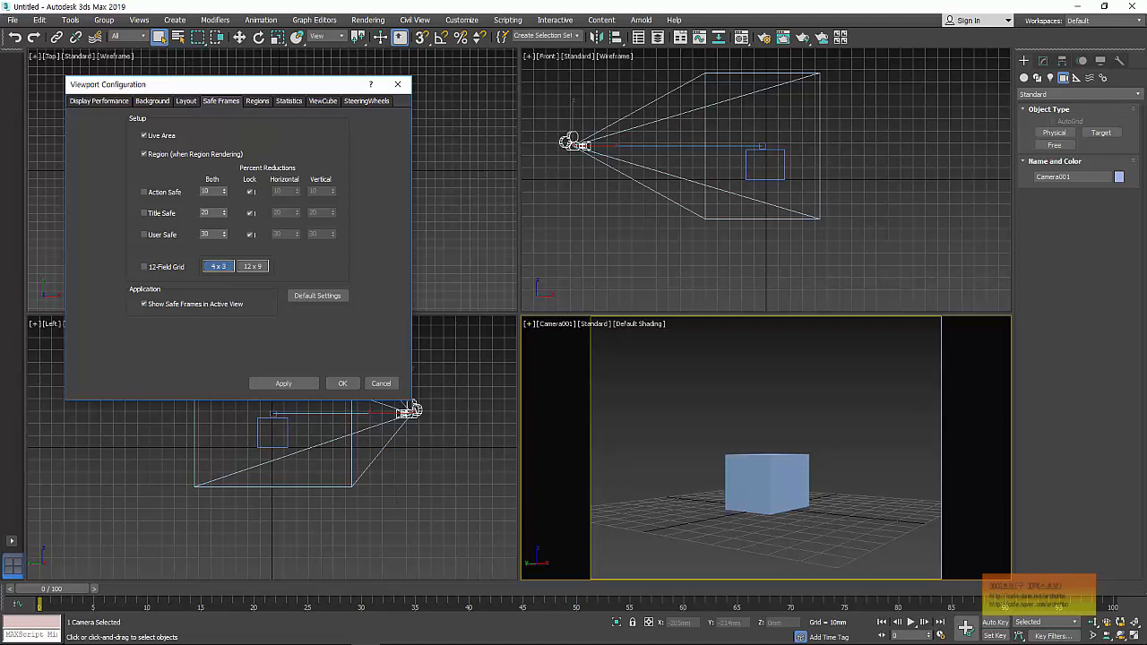
Switch to IcanNote and handwrite a line about watching TV with an arrow pointing to the word 자막 (subtitles).
{"action": "left_click", "coordinate": [424, 609]}
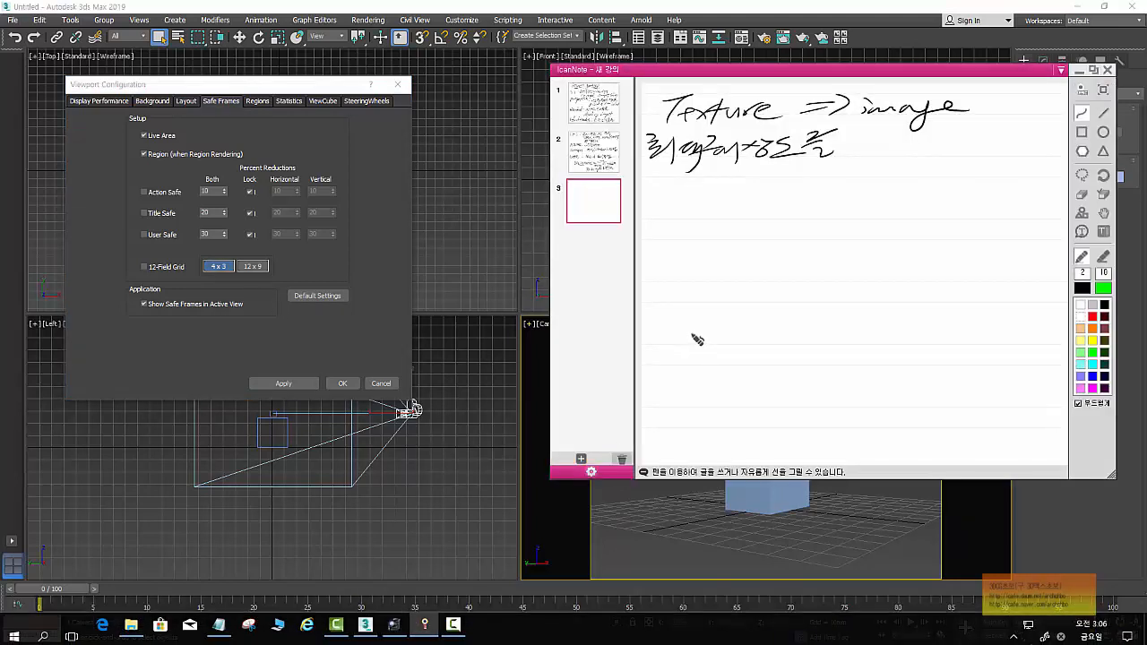
{"action": "mouse_move", "coordinate": [665, 194]}
{"action": "left_mouse_down"}
{"action": "mouse_move", "coordinate": [695, 189]}
{"action": "mouse_move", "coordinate": [679, 224]}
{"action": "mouse_move", "coordinate": [722, 190]}
{"action": "mouse_move", "coordinate": [754, 212]}
{"action": "mouse_move", "coordinate": [810, 216]}
{"action": "left_mouse_up"}
{"action": "mouse_move", "coordinate": [819, 197]}
{"action": "left_mouse_down"}
{"action": "mouse_move", "coordinate": [871, 192]}
{"action": "mouse_move", "coordinate": [868, 202]}
{"action": "mouse_move", "coordinate": [891, 206]}
{"action": "left_mouse_up"}
{"action": "left_click_drag", "start_coordinate": [902, 197], "coordinate": [932, 205]}
{"action": "left_click_drag", "start_coordinate": [934, 192], "coordinate": [970, 221]}
Sketch a TV screen with two boxes in its upper corners, labelled Title and Title KBS MBC.
{"action": "mouse_move", "coordinate": [723, 290]}
{"action": "left_mouse_down"}
{"action": "mouse_move", "coordinate": [752, 396]}
{"action": "mouse_move", "coordinate": [895, 403]}
{"action": "mouse_move", "coordinate": [896, 324]}
{"action": "mouse_move", "coordinate": [893, 403]}
{"action": "left_mouse_up"}
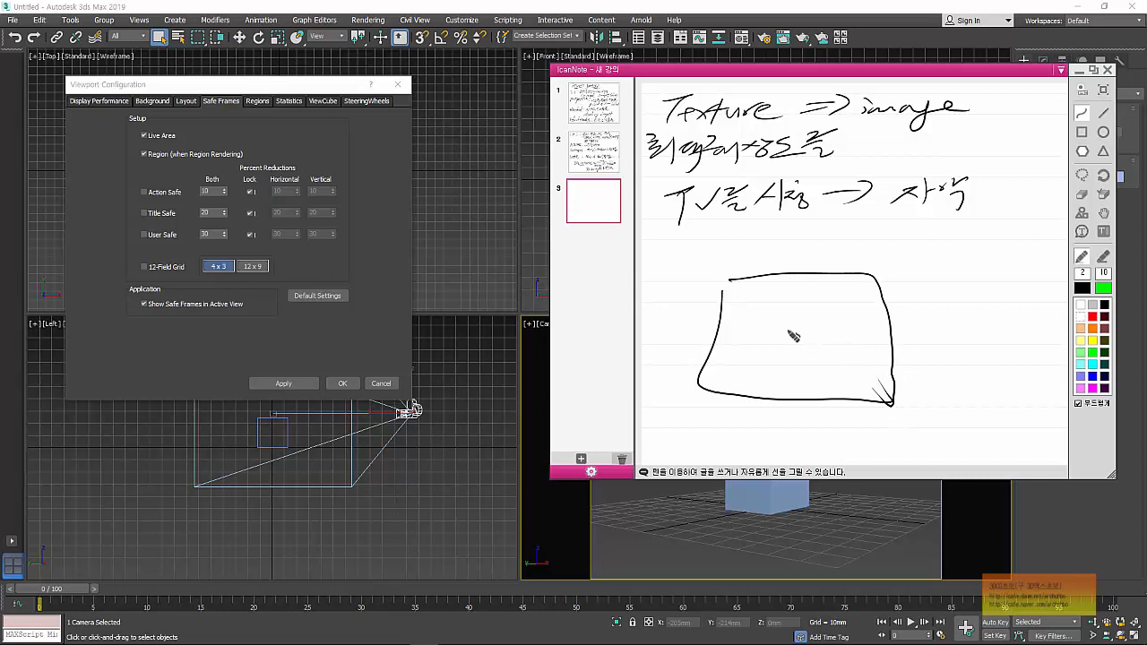
{"action": "mouse_move", "coordinate": [733, 307]}
{"action": "left_mouse_down"}
{"action": "mouse_move", "coordinate": [798, 287]}
{"action": "mouse_move", "coordinate": [737, 292]}
{"action": "mouse_move", "coordinate": [769, 265]}
{"action": "left_mouse_up"}
{"action": "left_click_drag", "start_coordinate": [781, 251], "coordinate": [799, 263]}
{"action": "left_click_drag", "start_coordinate": [805, 251], "coordinate": [828, 259]}
{"action": "mouse_move", "coordinate": [834, 253]}
{"action": "left_mouse_down"}
{"action": "mouse_move", "coordinate": [854, 254]}
{"action": "mouse_move", "coordinate": [839, 300]}
{"action": "mouse_move", "coordinate": [874, 296]}
{"action": "mouse_move", "coordinate": [911, 265]}
{"action": "left_mouse_up"}
{"action": "mouse_move", "coordinate": [914, 260]}
{"action": "left_mouse_down"}
{"action": "mouse_move", "coordinate": [927, 271]}
{"action": "mouse_move", "coordinate": [979, 250]}
{"action": "mouse_move", "coordinate": [950, 279]}
{"action": "mouse_move", "coordinate": [965, 286]}
{"action": "left_mouse_up"}
{"action": "mouse_move", "coordinate": [936, 296]}
{"action": "left_mouse_down"}
{"action": "mouse_move", "coordinate": [937, 306]}
{"action": "mouse_move", "coordinate": [968, 303]}
{"action": "left_mouse_up"}
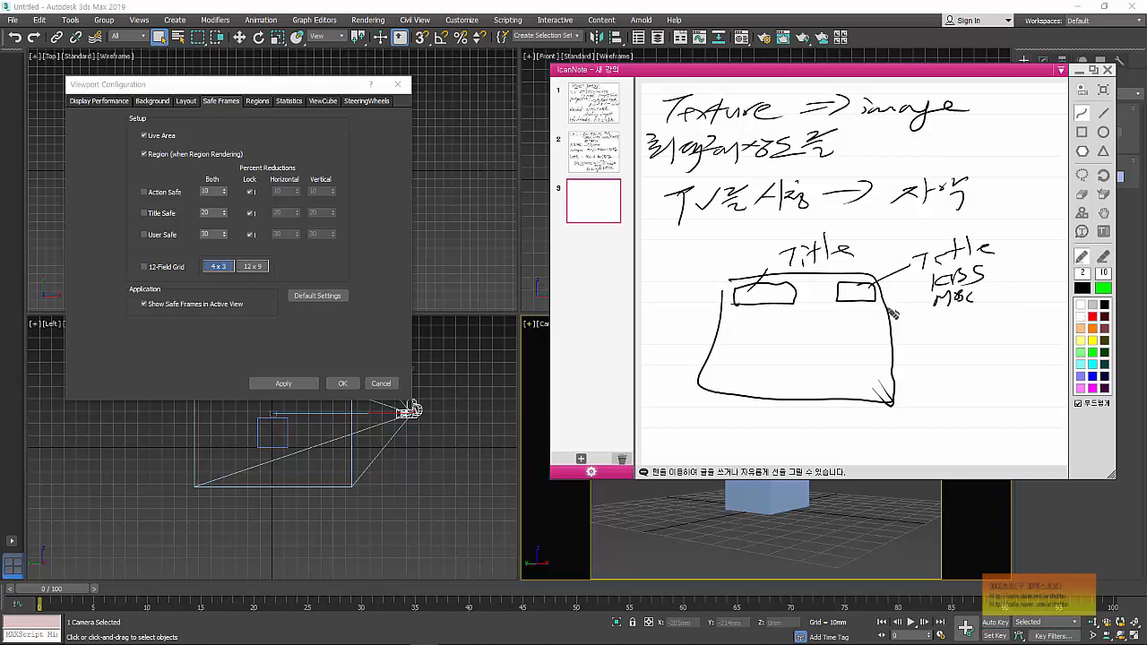
Draw a leftward arrow across the lower edge of the TV screen, with a handwritten mark at each end.
{"action": "mouse_move", "coordinate": [935, 388]}
{"action": "left_mouse_down"}
{"action": "mouse_move", "coordinate": [823, 384]}
{"action": "mouse_move", "coordinate": [837, 392]}
{"action": "left_mouse_up"}
{"action": "left_click_drag", "start_coordinate": [920, 386], "coordinate": [928, 412]}
{"action": "left_click_drag", "start_coordinate": [653, 382], "coordinate": [663, 393]}
{"action": "left_click_drag", "start_coordinate": [640, 395], "coordinate": [665, 403]}
{"action": "left_click_drag", "start_coordinate": [683, 376], "coordinate": [699, 400]}
{"action": "left_click_drag", "start_coordinate": [681, 380], "coordinate": [687, 412]}
{"action": "left_click_drag", "start_coordinate": [848, 386], "coordinate": [701, 386]}
{"action": "mouse_move", "coordinate": [717, 371]}
{"action": "left_mouse_down"}
{"action": "mouse_move", "coordinate": [701, 384]}
{"action": "mouse_move", "coordinate": [728, 394]}
{"action": "left_mouse_up"}
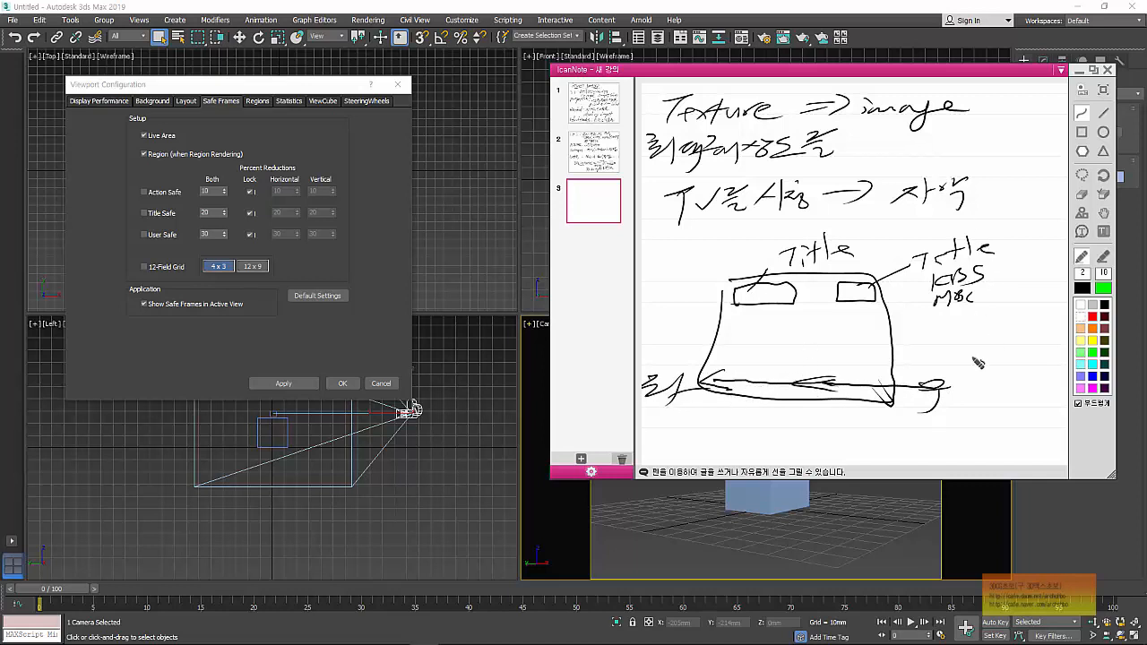
Handwrite a size note with the ratios 4:3, 16:9 and 16:10 beside the TV sketch, and outline a band along the screen's lower edge.
{"action": "left_click_drag", "start_coordinate": [787, 433], "coordinate": [810, 454]}
{"action": "left_click_drag", "start_coordinate": [844, 455], "coordinate": [986, 413]}
{"action": "mouse_move", "coordinate": [973, 358]}
{"action": "left_mouse_down"}
{"action": "mouse_move", "coordinate": [995, 378]}
{"action": "mouse_move", "coordinate": [1017, 366]}
{"action": "mouse_move", "coordinate": [1000, 371]}
{"action": "left_mouse_up"}
{"action": "mouse_move", "coordinate": [977, 383]}
{"action": "left_mouse_down"}
{"action": "mouse_move", "coordinate": [977, 405]}
{"action": "mouse_move", "coordinate": [1015, 407]}
{"action": "left_mouse_up"}
{"action": "left_click_drag", "start_coordinate": [1002, 425], "coordinate": [1010, 435]}
{"action": "mouse_move", "coordinate": [1022, 423]}
{"action": "left_mouse_down"}
{"action": "mouse_move", "coordinate": [1020, 435]}
{"action": "mouse_move", "coordinate": [1031, 432]}
{"action": "left_mouse_up"}
{"action": "left_click_drag", "start_coordinate": [1040, 423], "coordinate": [1040, 434]}
{"action": "left_click_drag", "start_coordinate": [1049, 425], "coordinate": [1051, 432]}
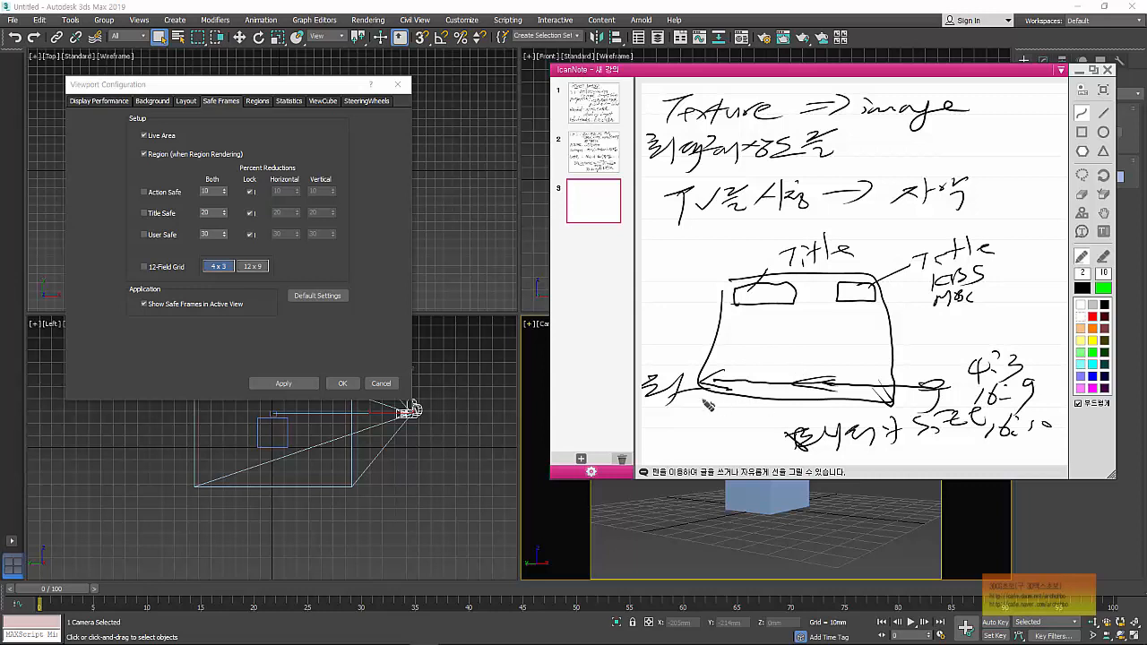
{"action": "mouse_move", "coordinate": [706, 383]}
{"action": "left_mouse_down"}
{"action": "mouse_move", "coordinate": [834, 380]}
{"action": "mouse_move", "coordinate": [880, 395]}
{"action": "mouse_move", "coordinate": [725, 395]}
{"action": "mouse_move", "coordinate": [753, 374]}
{"action": "mouse_move", "coordinate": [873, 377]}
{"action": "mouse_move", "coordinate": [880, 393]}
{"action": "left_mouse_up"}
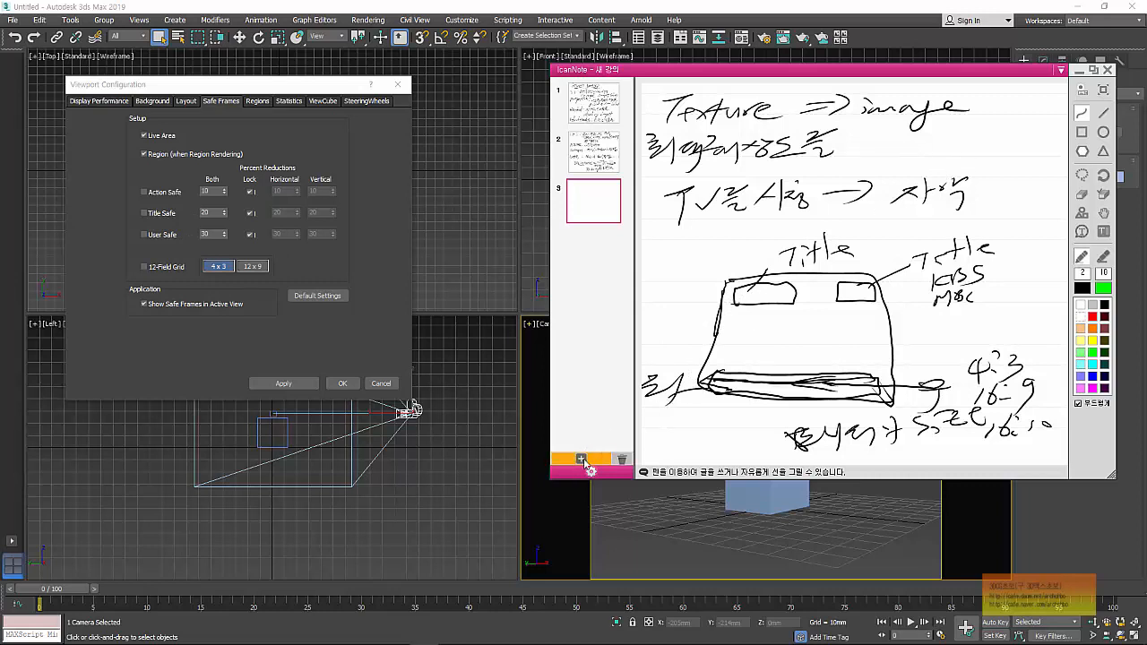
Add a new note page and sketch a wide screen frame with a slightly smaller rectangle inside it.
{"action": "left_click", "coordinate": [582, 459]}
{"action": "mouse_move", "coordinate": [709, 113]}
{"action": "left_mouse_down"}
{"action": "mouse_move", "coordinate": [713, 223]}
{"action": "mouse_move", "coordinate": [922, 238]}
{"action": "left_mouse_up"}
{"action": "mouse_move", "coordinate": [710, 111]}
{"action": "left_mouse_down"}
{"action": "mouse_move", "coordinate": [923, 107]}
{"action": "mouse_move", "coordinate": [925, 242]}
{"action": "left_mouse_up"}
{"action": "mouse_move", "coordinate": [716, 117]}
{"action": "left_mouse_down"}
{"action": "mouse_move", "coordinate": [724, 229]}
{"action": "mouse_move", "coordinate": [907, 227]}
{"action": "left_mouse_up"}
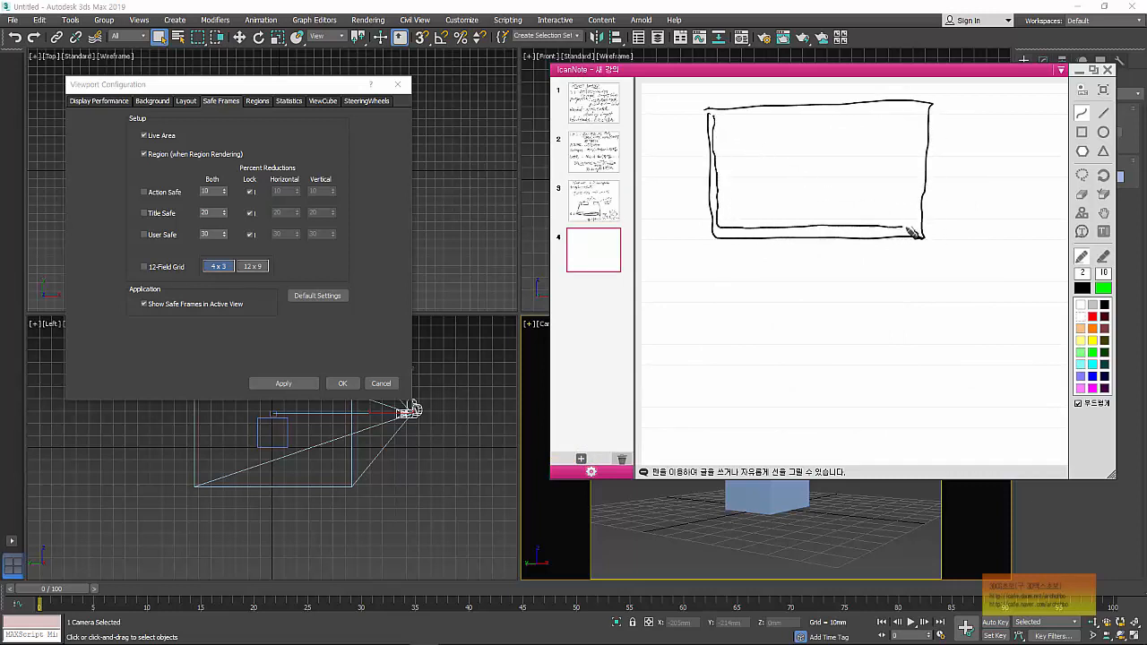
{"action": "mouse_move", "coordinate": [717, 117]}
{"action": "left_mouse_down"}
{"action": "mouse_move", "coordinate": [871, 116]}
{"action": "mouse_move", "coordinate": [919, 128]}
{"action": "mouse_move", "coordinate": [908, 228]}
{"action": "mouse_move", "coordinate": [957, 234]}
{"action": "left_mouse_up"}
Mark the margin at the frame's lower-right corner, add a captioned box inside it, mark both upper corners and minimize the note window.
{"action": "mouse_move", "coordinate": [942, 220]}
{"action": "left_mouse_down"}
{"action": "mouse_move", "coordinate": [942, 251]}
{"action": "mouse_move", "coordinate": [954, 244]}
{"action": "mouse_move", "coordinate": [900, 254]}
{"action": "mouse_move", "coordinate": [938, 245]}
{"action": "mouse_move", "coordinate": [922, 266]}
{"action": "left_mouse_up"}
{"action": "left_click_drag", "start_coordinate": [933, 249], "coordinate": [884, 260]}
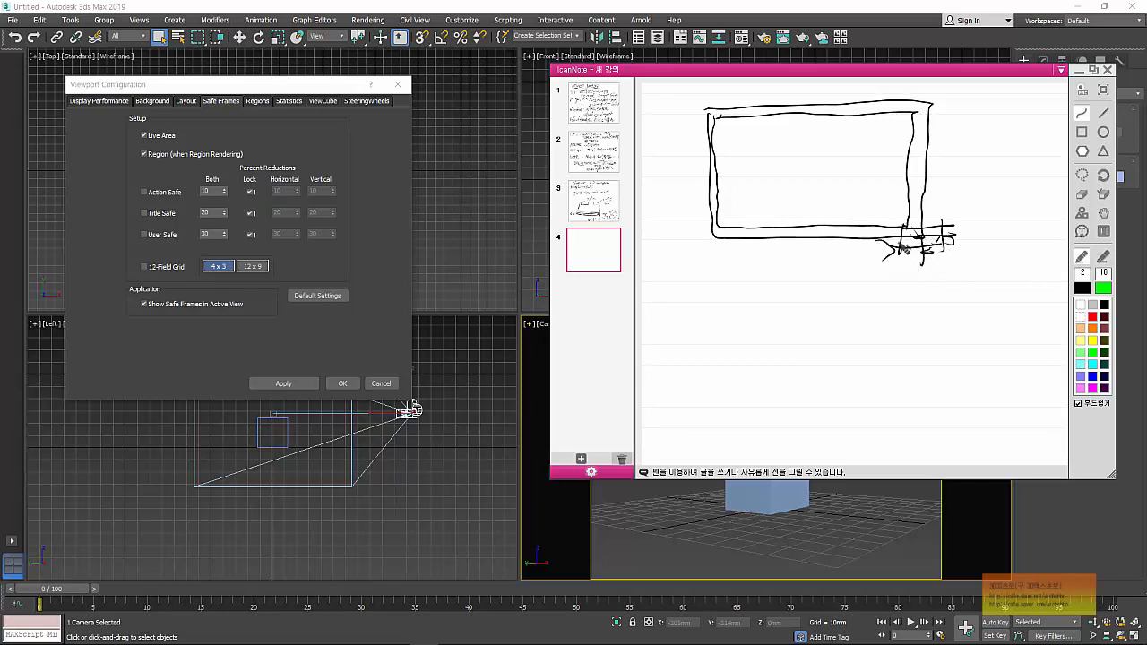
{"action": "mouse_move", "coordinate": [903, 204]}
{"action": "left_mouse_down"}
{"action": "mouse_move", "coordinate": [832, 224]}
{"action": "mouse_move", "coordinate": [902, 224]}
{"action": "left_mouse_up"}
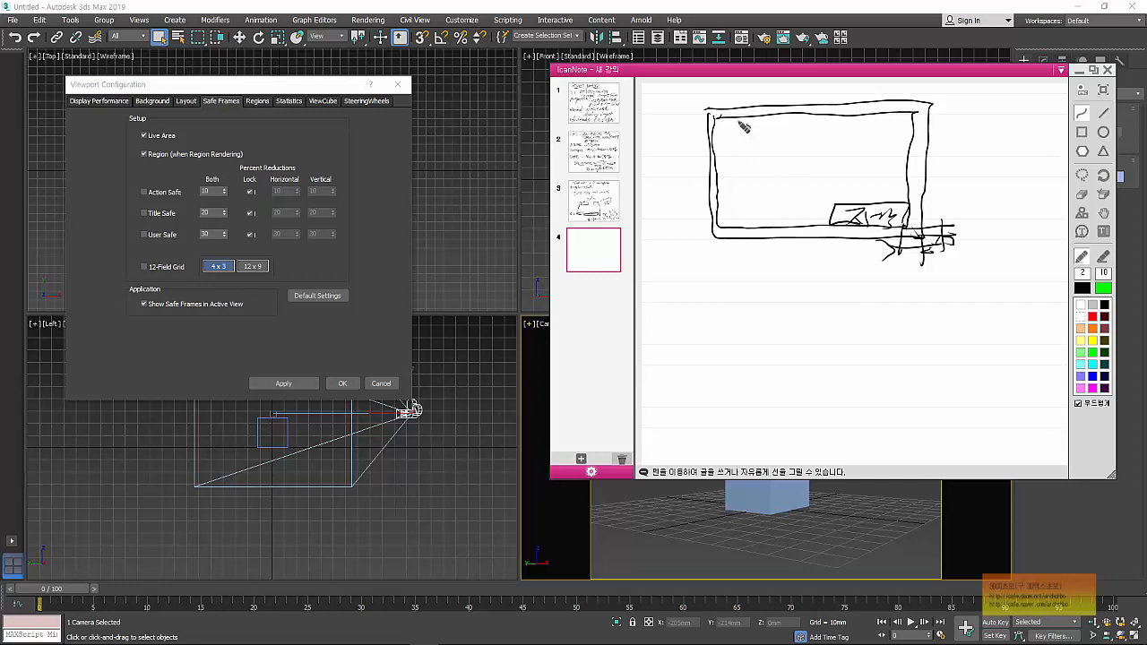
{"action": "left_click_drag", "start_coordinate": [742, 118], "coordinate": [722, 134]}
{"action": "left_click_drag", "start_coordinate": [874, 116], "coordinate": [914, 135]}
{"action": "left_click", "coordinate": [1080, 76]}
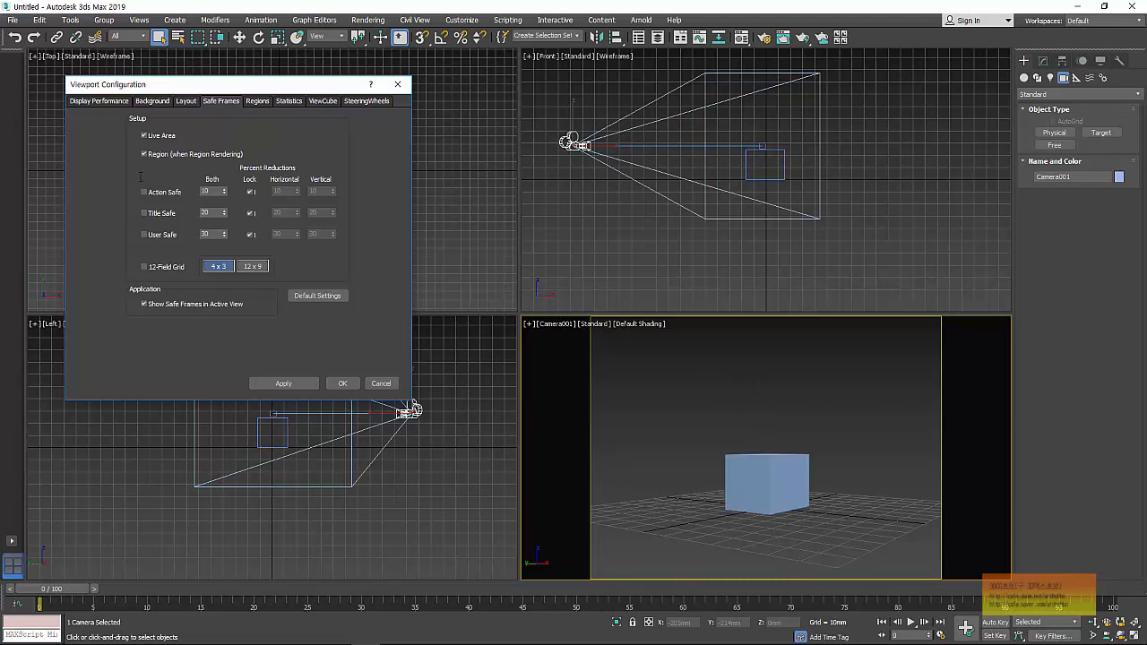
Enable Action Safe, Title Safe and User Safe frames for the camera view and apply them.
{"action": "left_click", "coordinate": [159, 192]}
{"action": "left_click", "coordinate": [163, 215]}
{"action": "left_click", "coordinate": [171, 236]}
{"action": "left_click", "coordinate": [280, 383]}
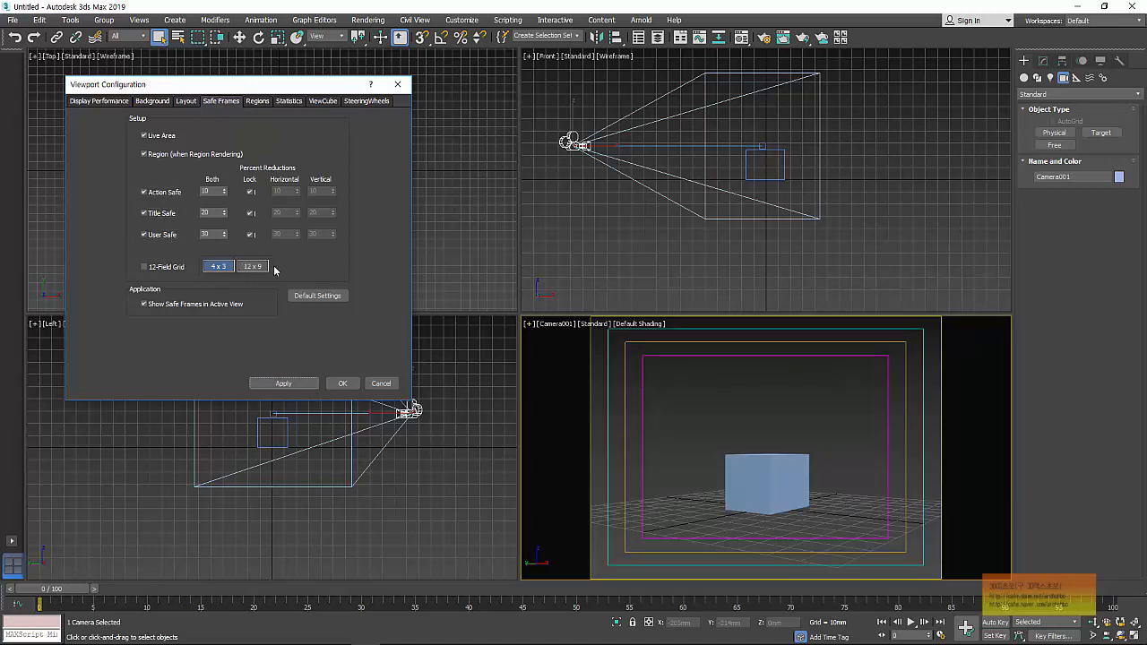
Turn off the User Safe and Title Safe frames one after the other, applying each change.
{"action": "left_click", "coordinate": [164, 235]}
{"action": "left_click", "coordinate": [283, 384]}
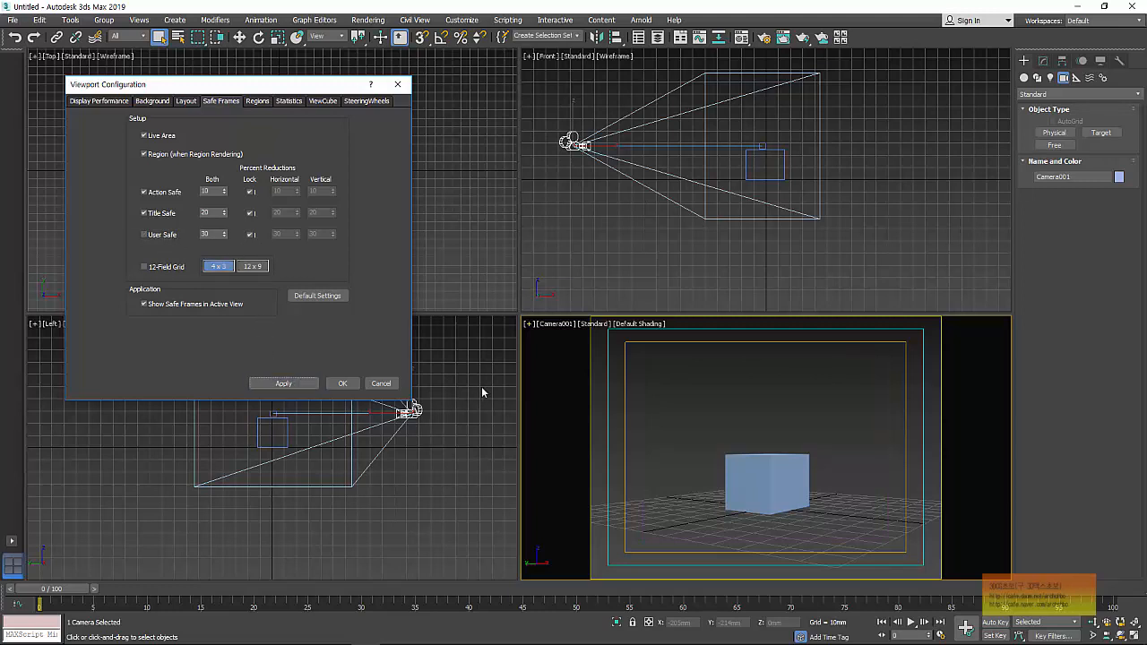
{"action": "left_click", "coordinate": [161, 217]}
{"action": "left_click", "coordinate": [292, 384]}
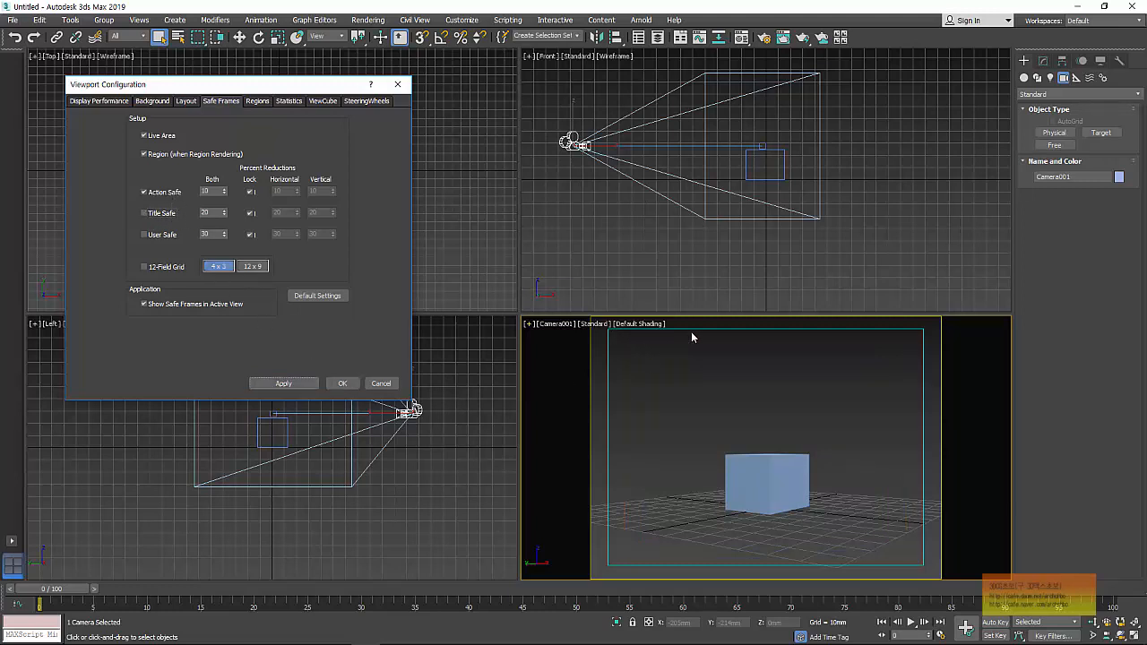
Toggle the Title Safe frame on, off and on again in the camera view, applying each change.
{"action": "left_click", "coordinate": [144, 214]}
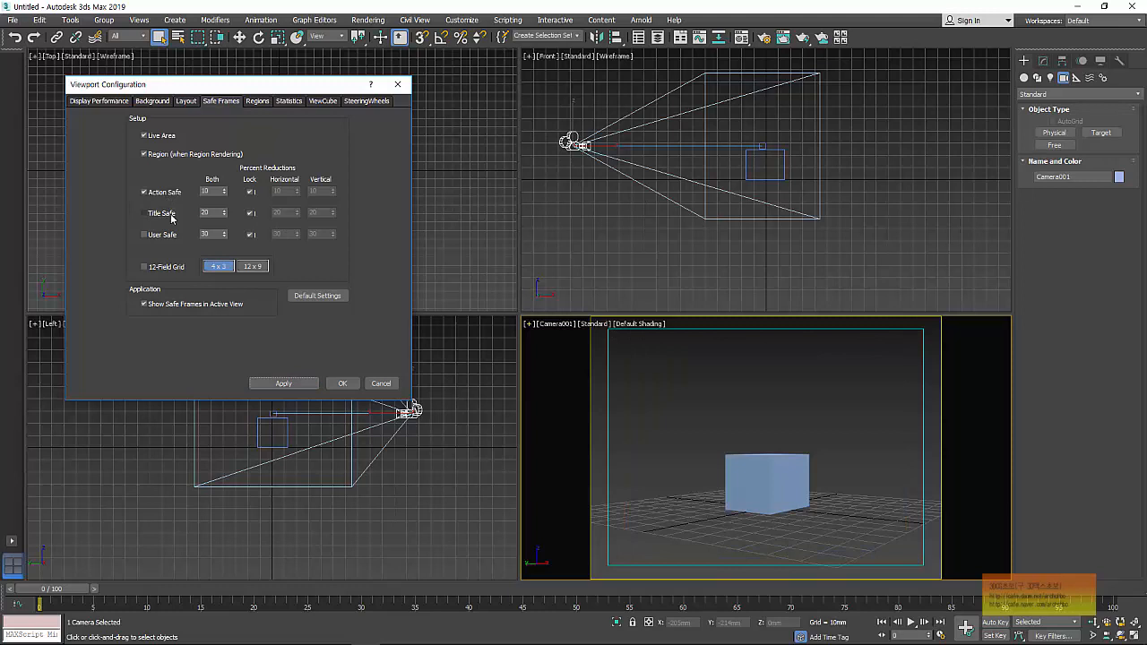
{"action": "left_click", "coordinate": [315, 382]}
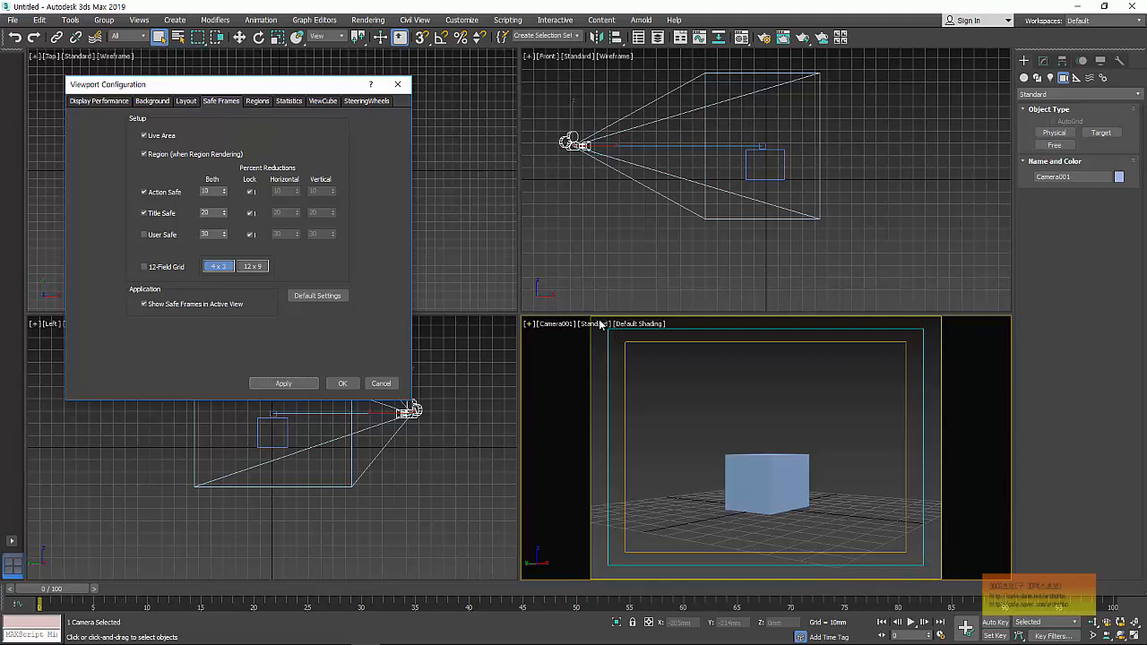
{"action": "left_click", "coordinate": [143, 213]}
{"action": "left_click", "coordinate": [280, 383]}
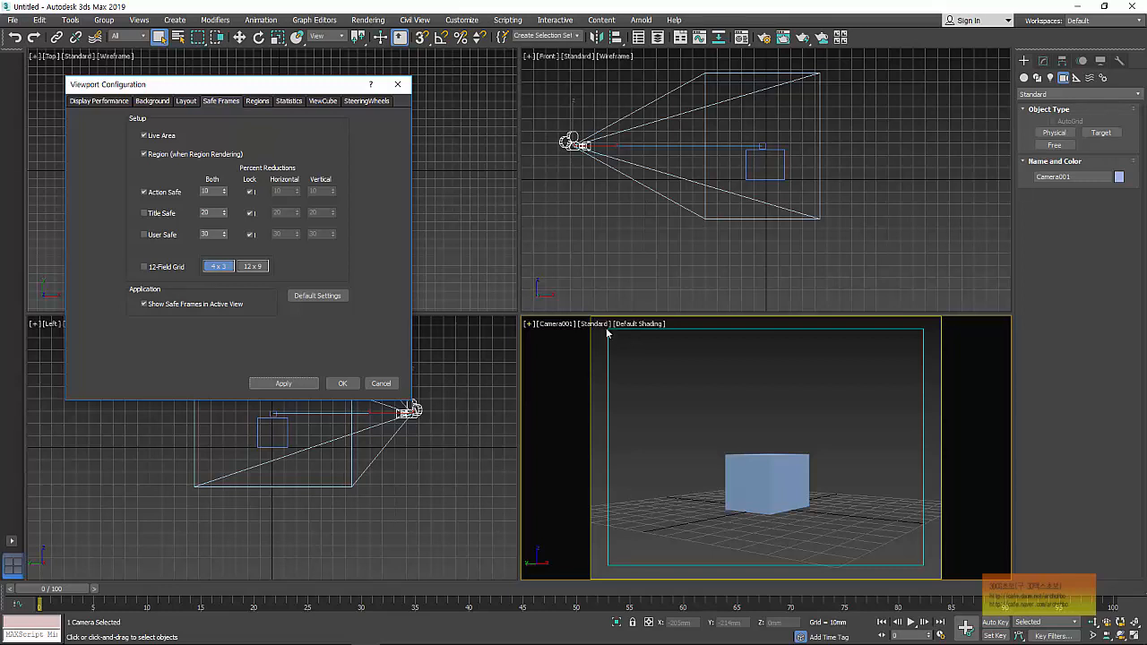
{"action": "left_click", "coordinate": [165, 213]}
{"action": "left_click", "coordinate": [283, 382]}
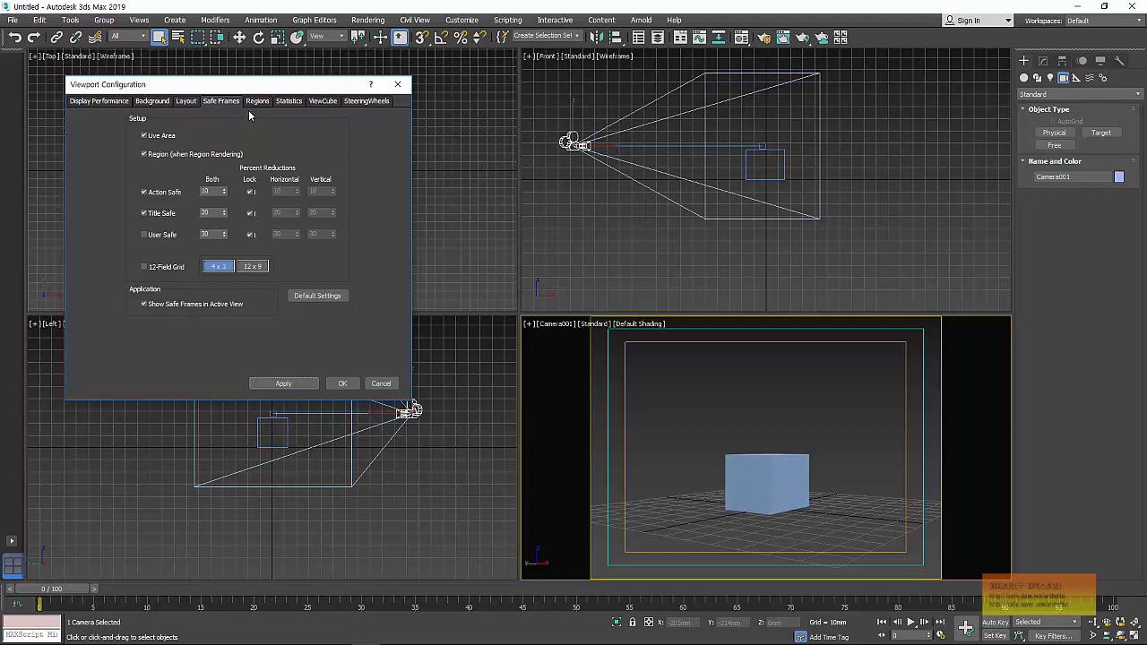
Disable Title Safe, leaving Action Safe enabled, and accept the viewport configuration.
{"action": "left_click_drag", "start_coordinate": [249, 93], "coordinate": [354, 101]}
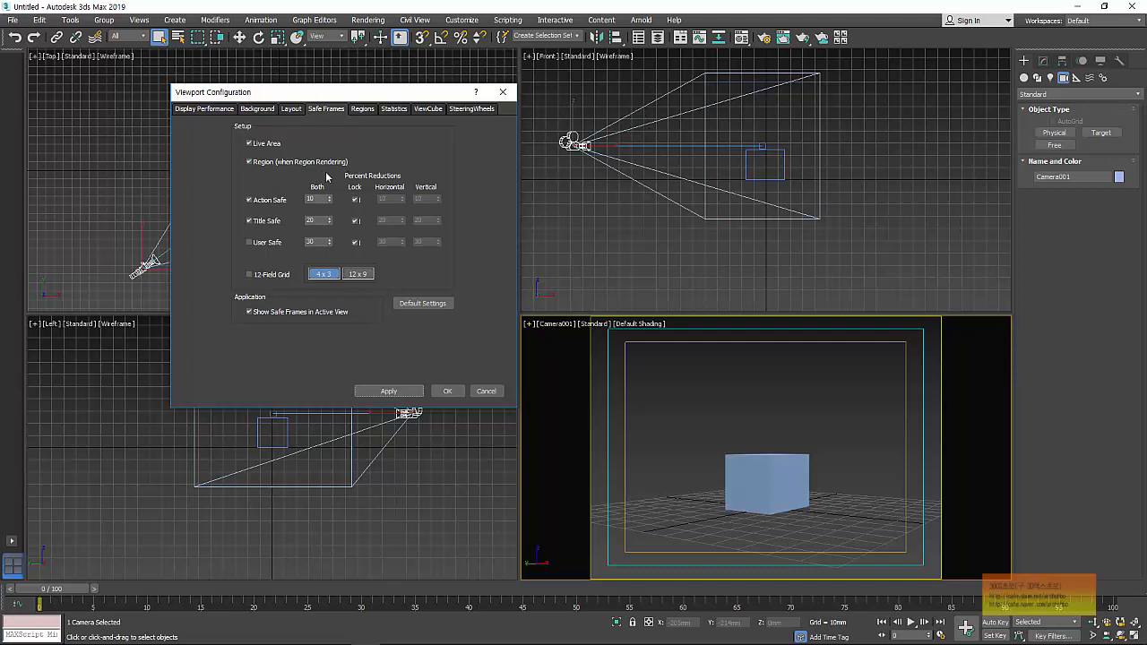
{"action": "left_click", "coordinate": [274, 223]}
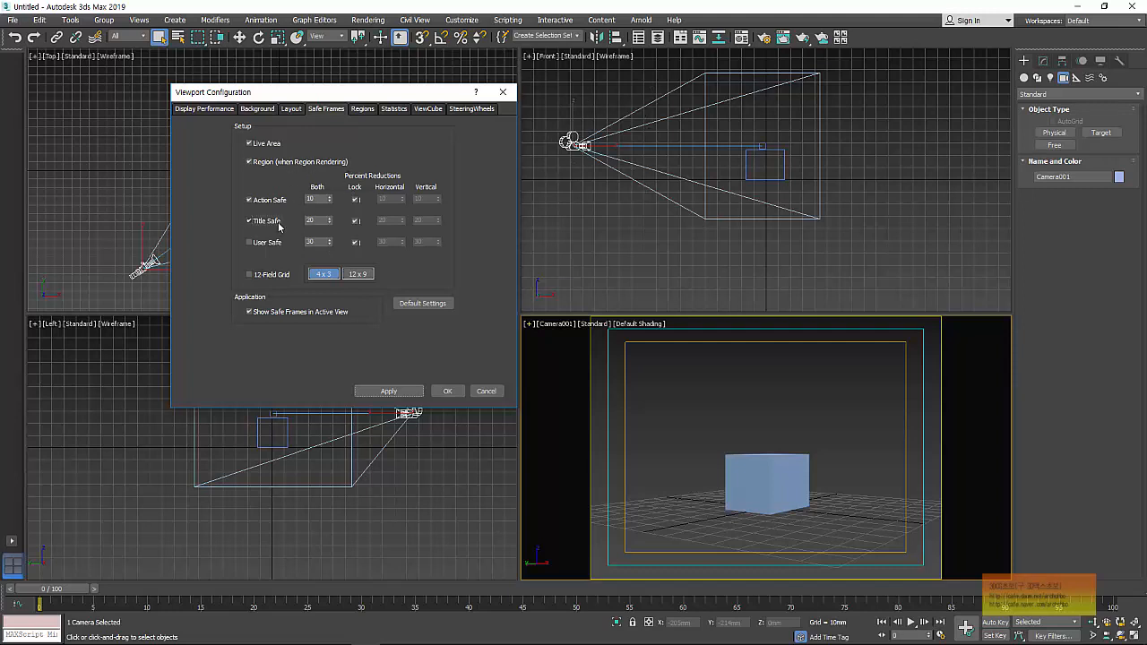
{"action": "left_click", "coordinate": [388, 392]}
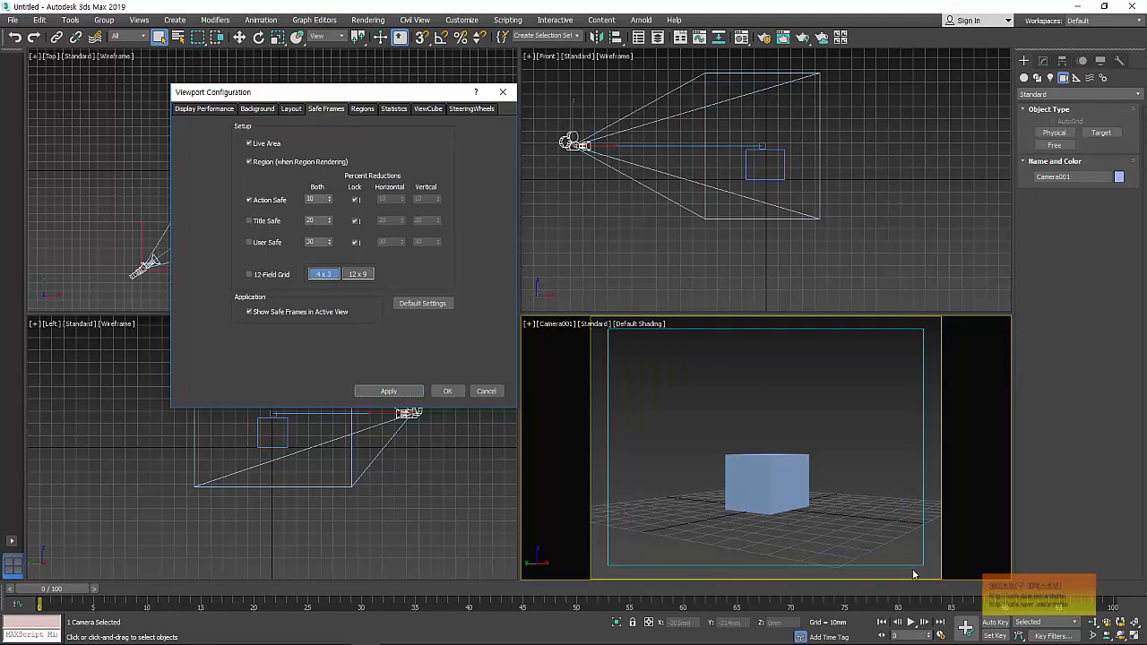
{"action": "left_click", "coordinate": [447, 391]}
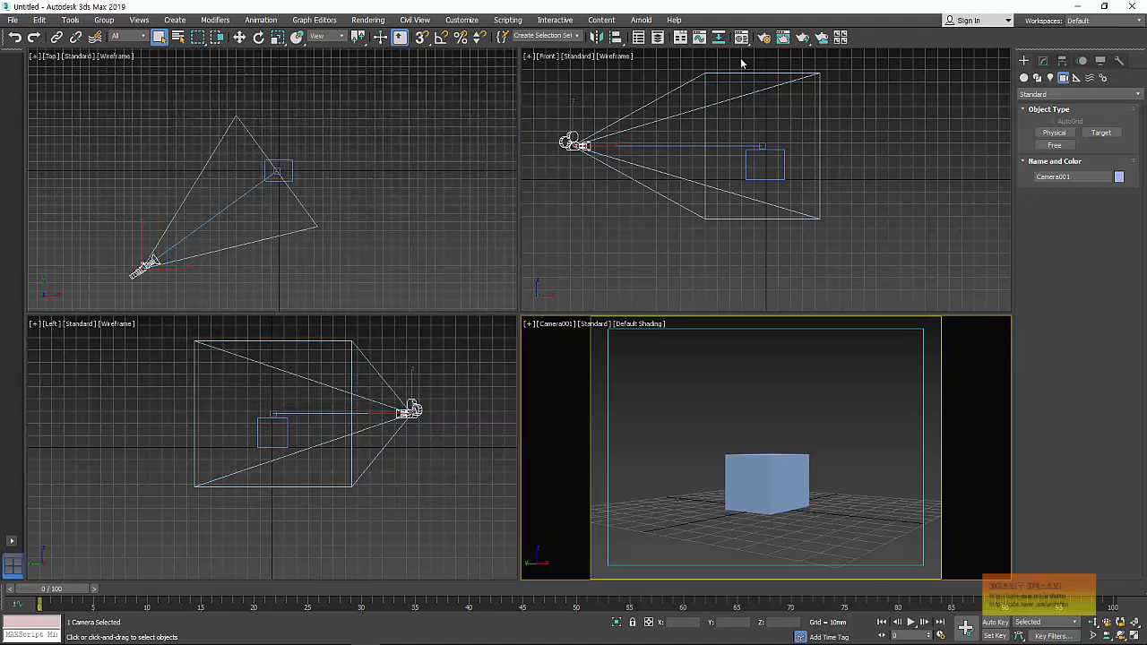
Open the render setup and set the output size to 1240 wide by 714 high.
{"action": "left_click", "coordinate": [764, 36]}
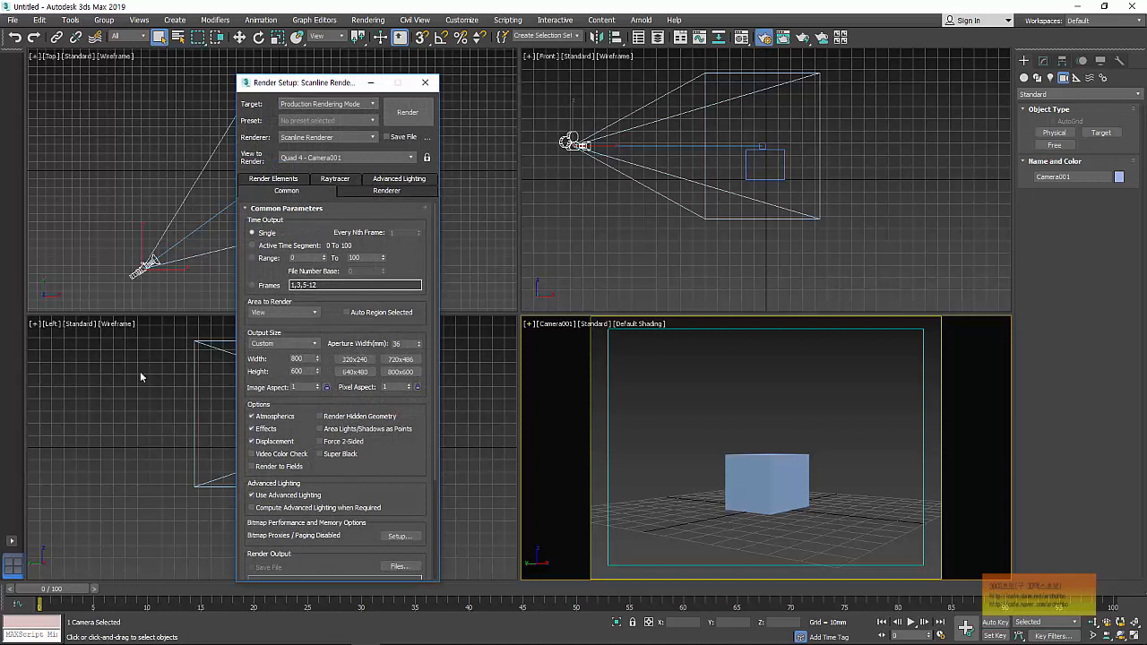
{"action": "double_click", "coordinate": [298, 358]}
{"action": "type", "text": "1240"}
{"action": "key", "text": "Tab"}
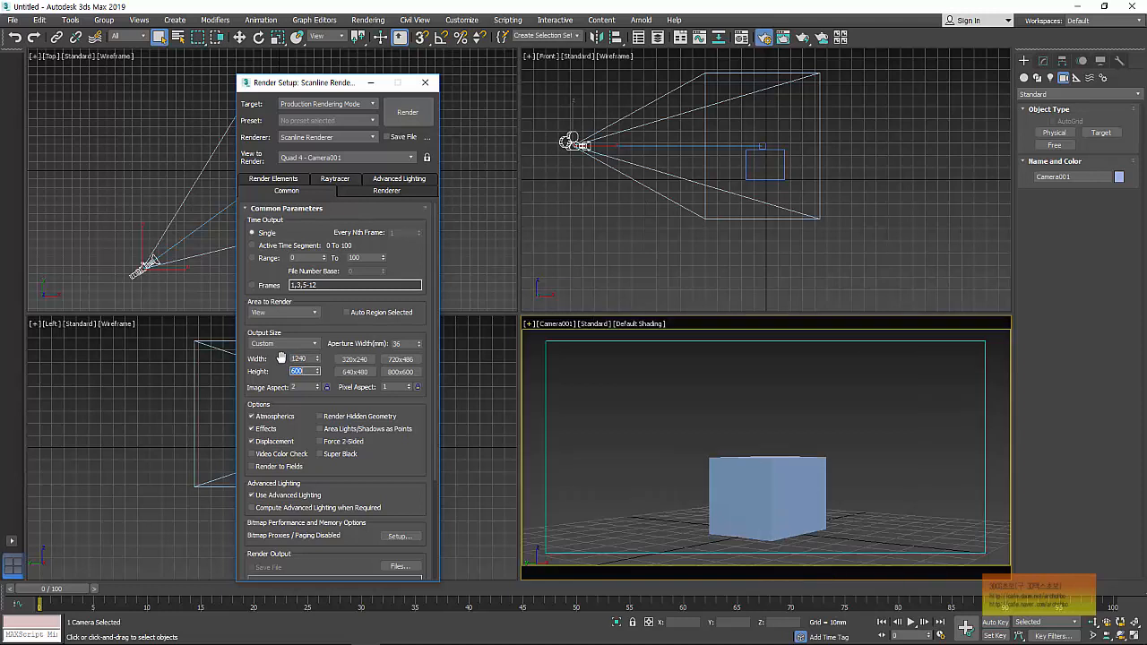
{"action": "key", "text": "Return"}
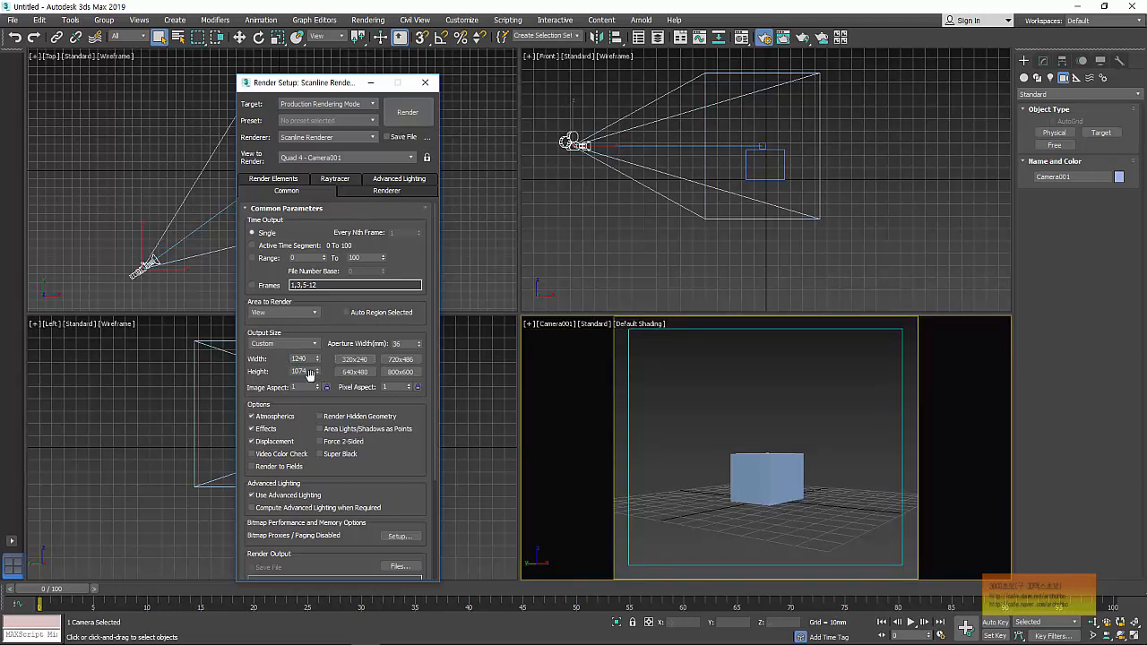
{"action": "double_click", "coordinate": [308, 370]}
{"action": "type", "text": "714"}
{"action": "key", "text": "Return"}
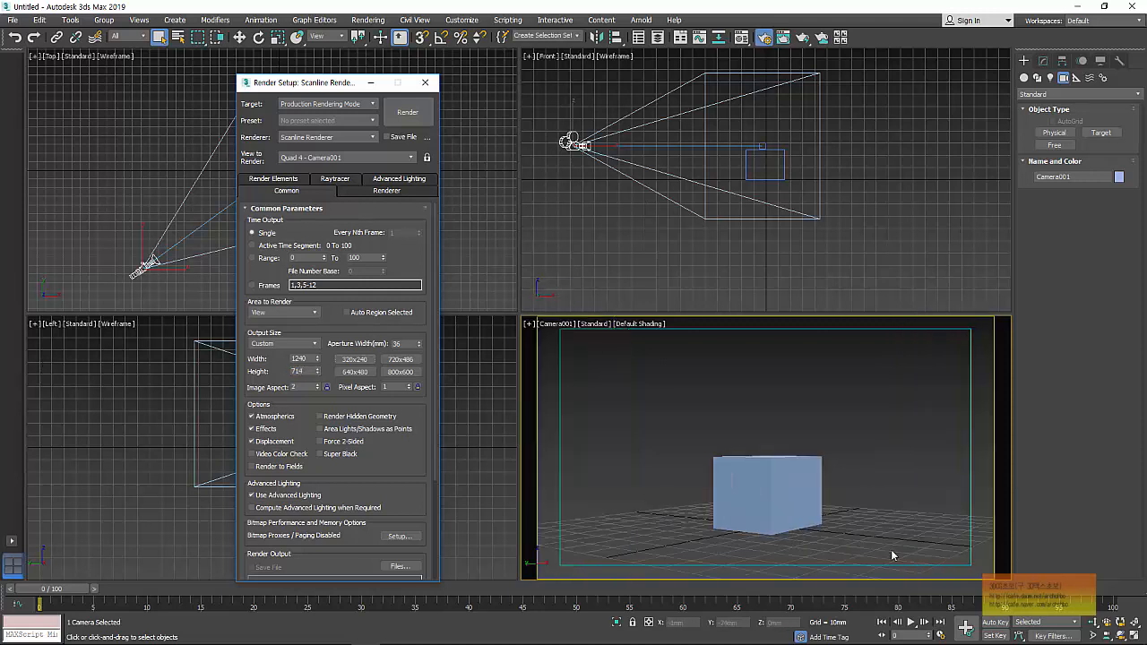
Set the render output size to the 640x480 preset and close the render setup.
{"action": "left_click", "coordinate": [355, 371]}
{"action": "left_click", "coordinate": [425, 83]}
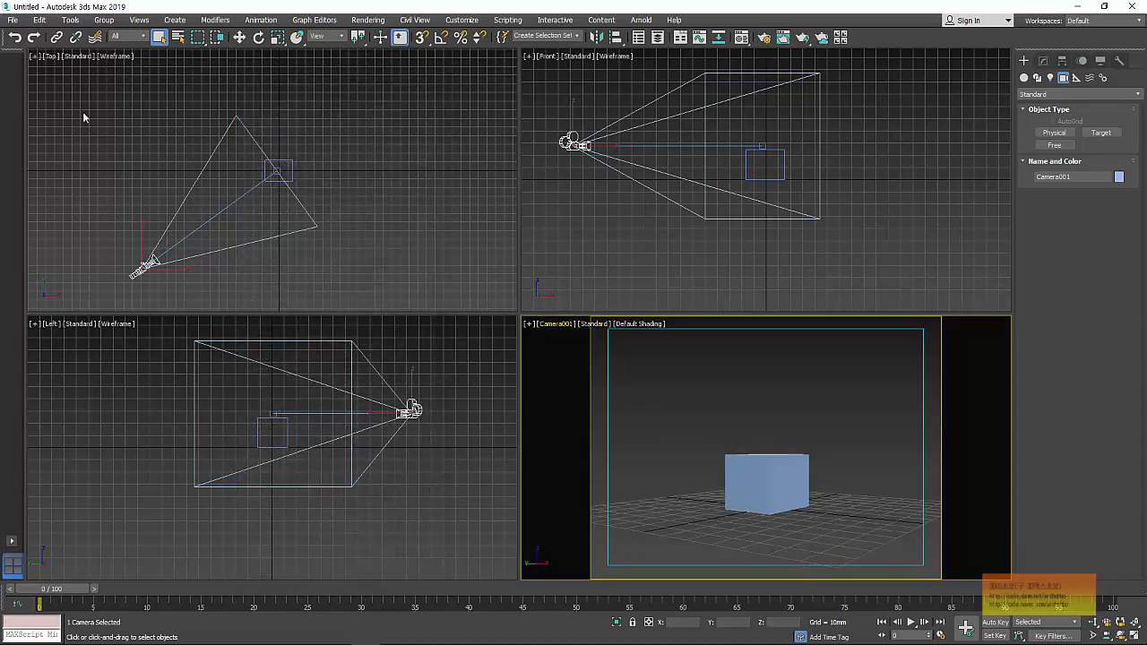
Reopen Viewport Configuration for the camera view and look through the Regions and Statistics settings.
{"action": "left_click", "coordinate": [528, 324]}
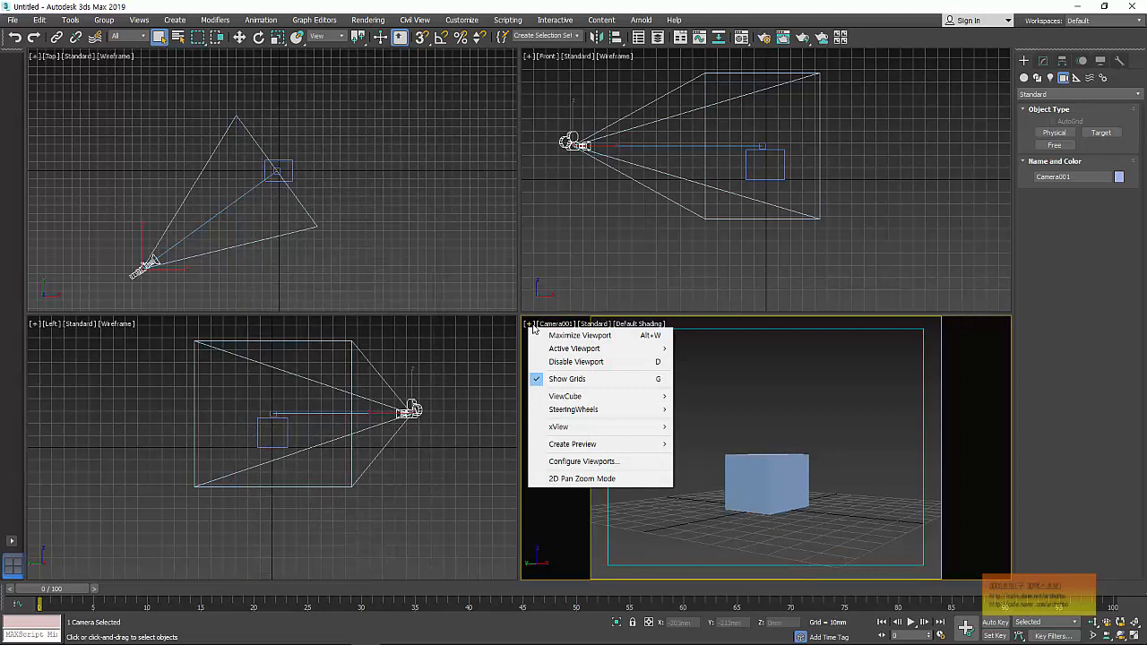
{"action": "left_click", "coordinate": [590, 461]}
{"action": "left_click_drag", "start_coordinate": [553, 166], "coordinate": [275, 100]}
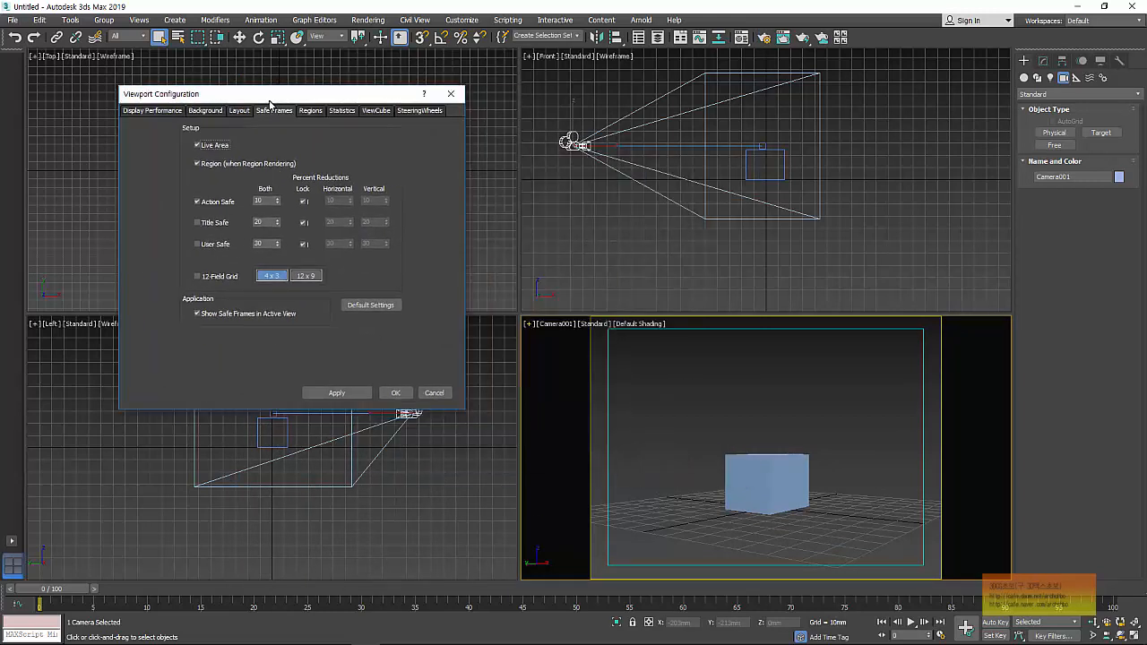
{"action": "left_click", "coordinate": [311, 111]}
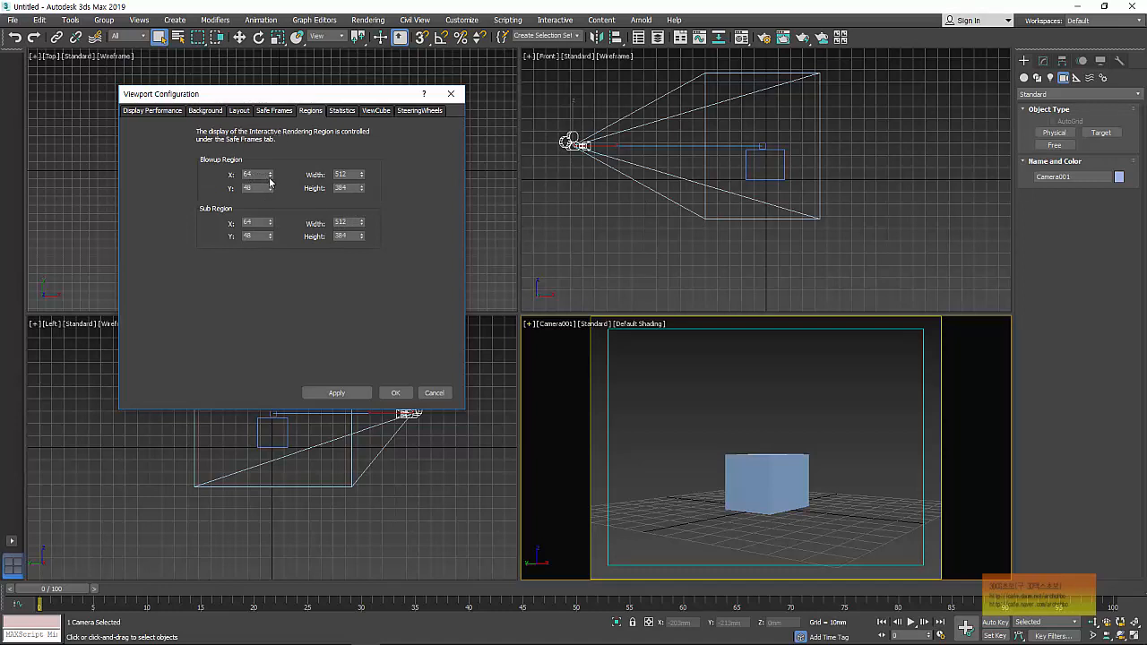
{"action": "left_click", "coordinate": [343, 111]}
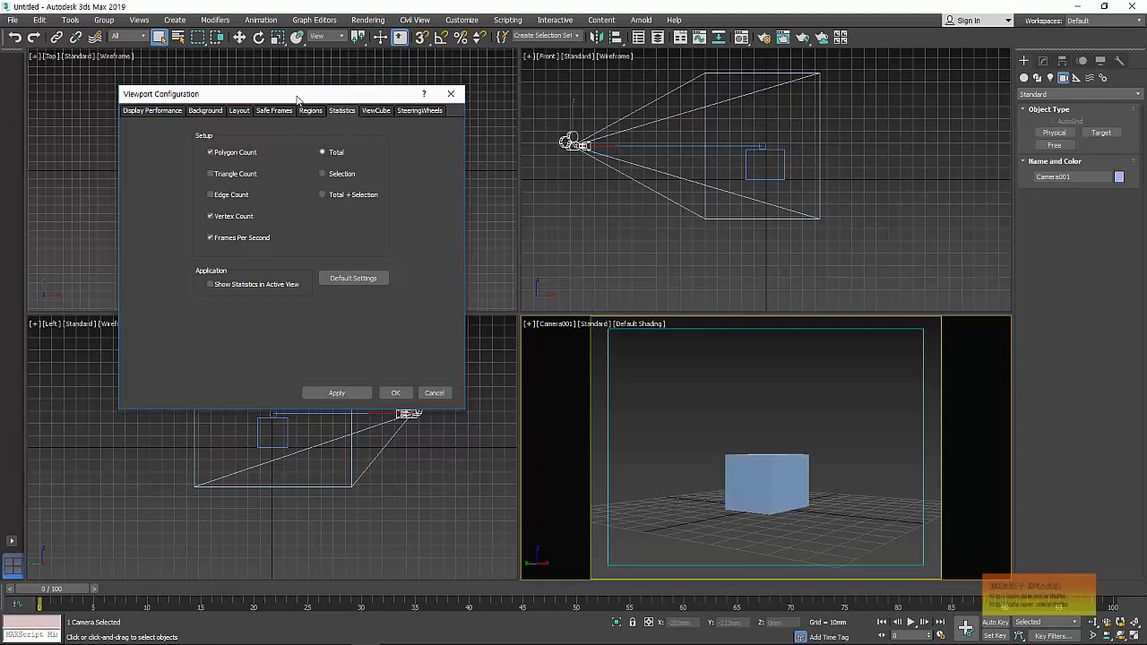
Show statistics in the active view and add Triangle Count and Edge Count to them, applying the changes.
{"action": "mouse_move", "coordinate": [296, 97]}
{"action": "left_mouse_down"}
{"action": "mouse_move", "coordinate": [388, 110]}
{"action": "mouse_move", "coordinate": [317, 91]}
{"action": "left_mouse_up"}
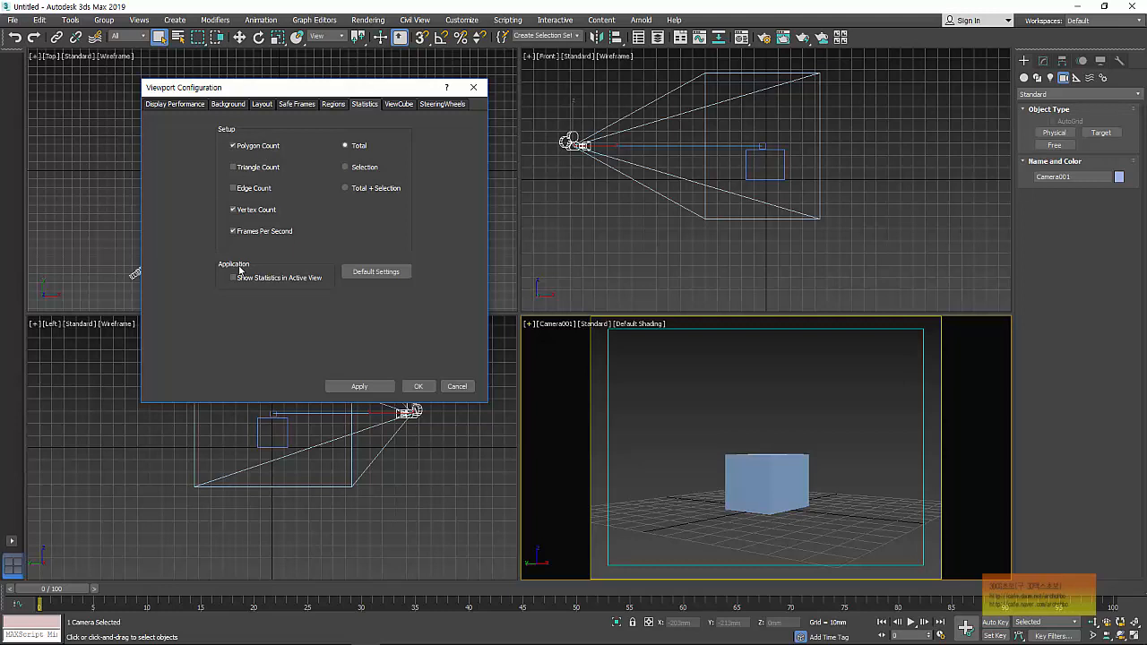
{"action": "left_click", "coordinate": [292, 285]}
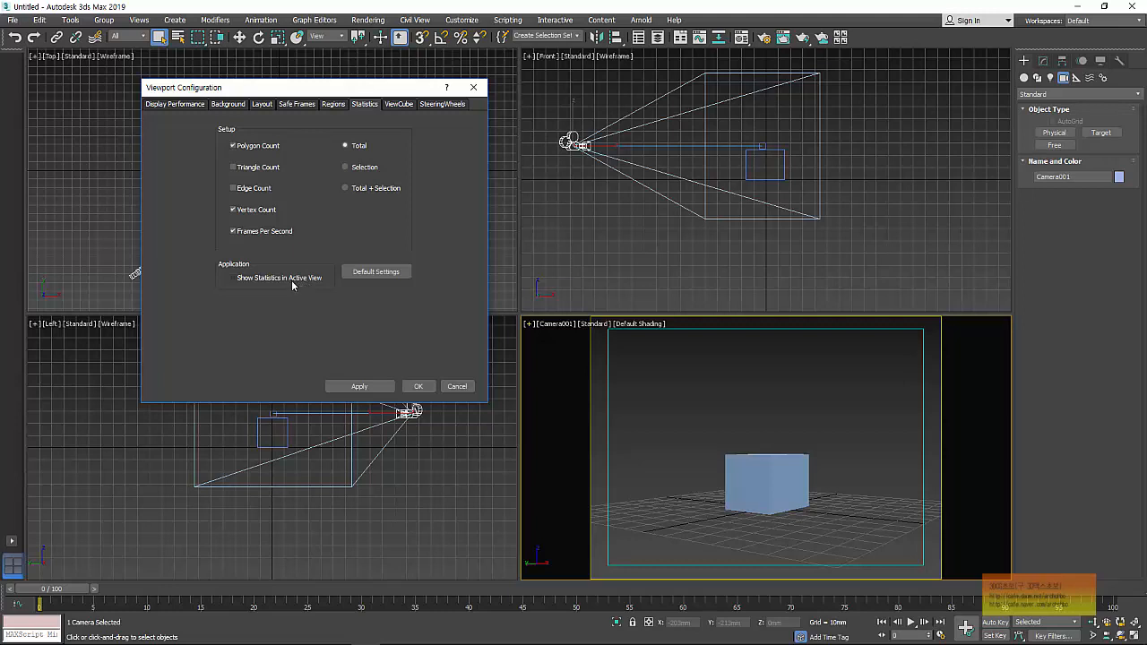
{"action": "left_click", "coordinate": [366, 387]}
{"action": "left_click", "coordinate": [273, 168]}
{"action": "left_click", "coordinate": [274, 190]}
{"action": "left_click", "coordinate": [363, 387]}
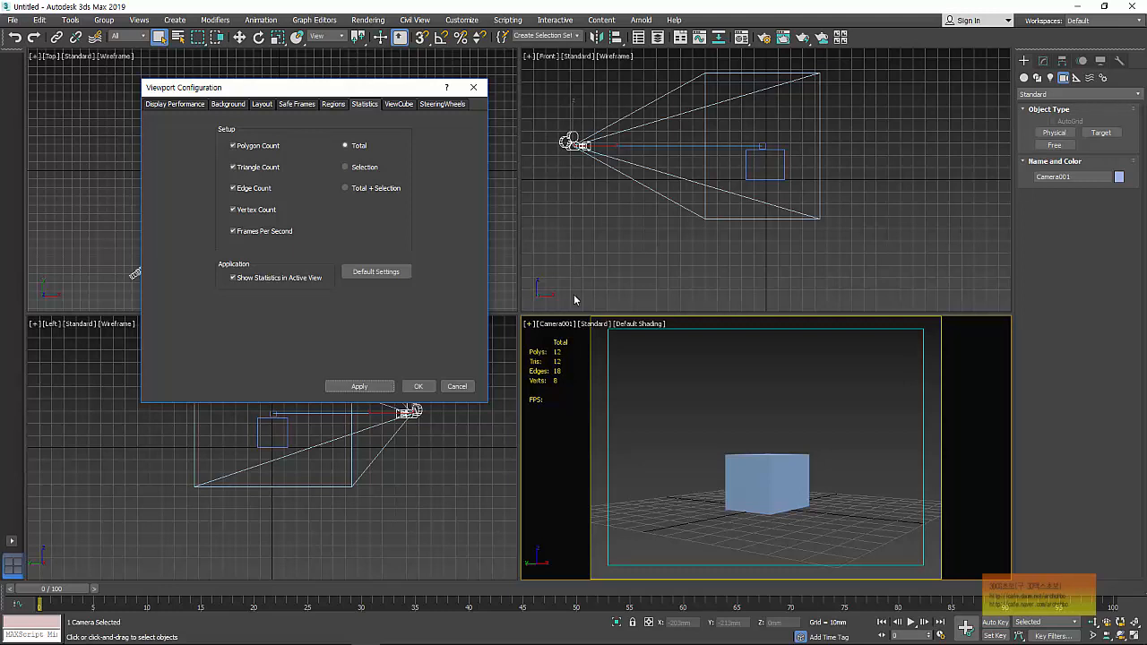
Turn off the statistics display in the active view and apply the change.
{"action": "left_click", "coordinate": [295, 281]}
{"action": "left_click", "coordinate": [368, 385]}
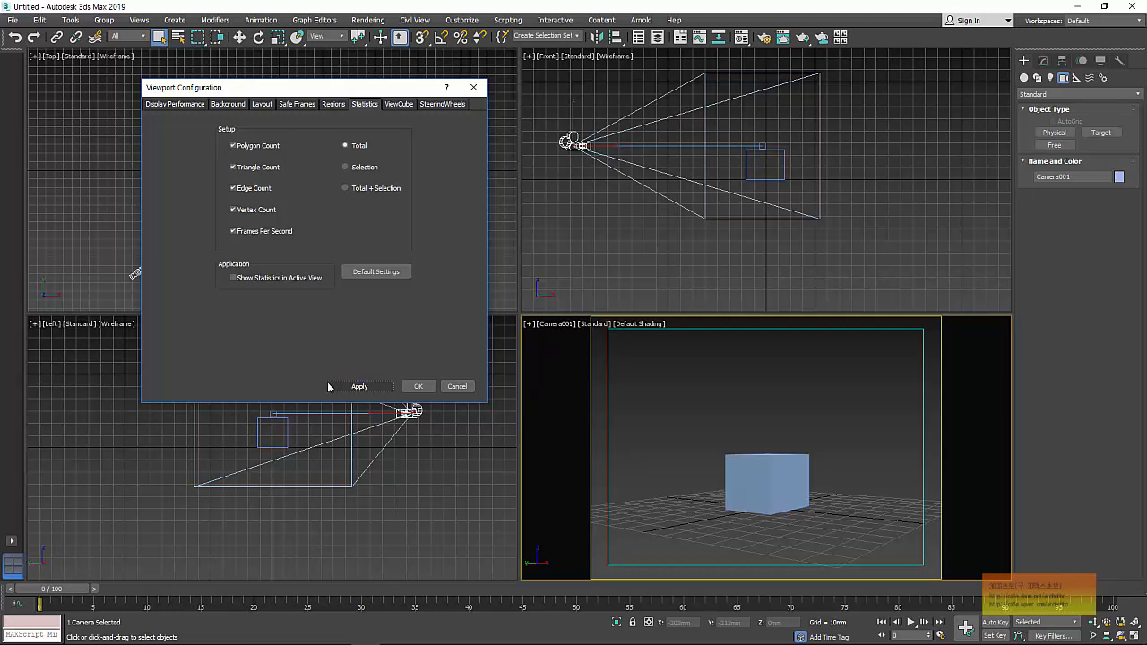
Review the ViewCube and SteeringWheels settings and close Viewport Configuration.
{"action": "left_click", "coordinate": [400, 104]}
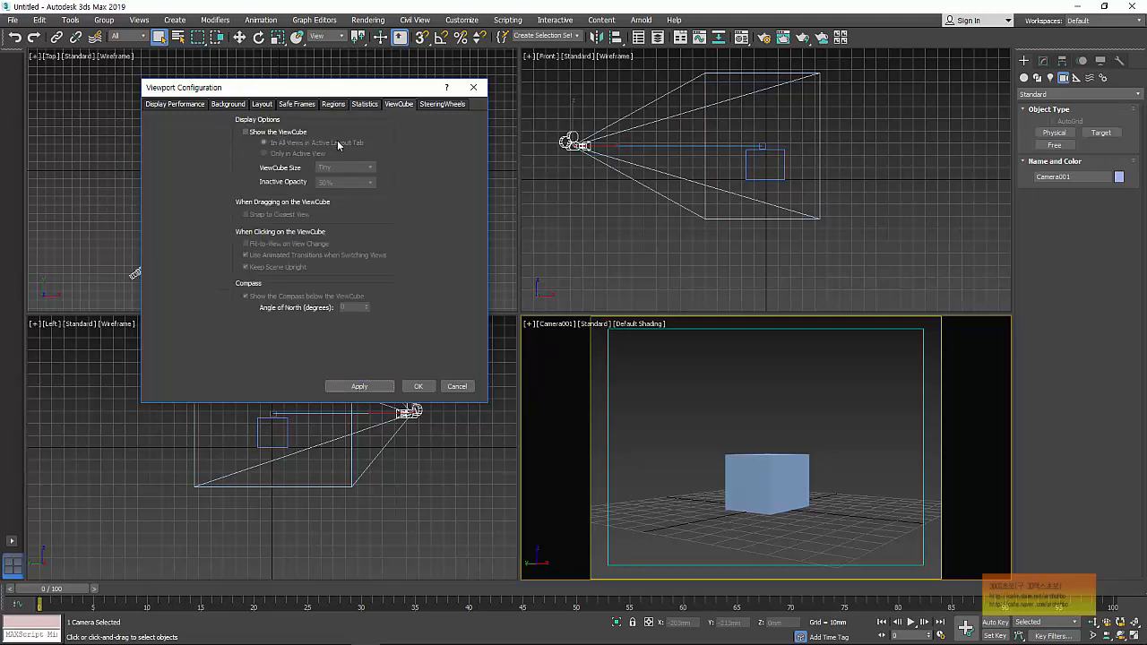
{"action": "left_click", "coordinate": [461, 106]}
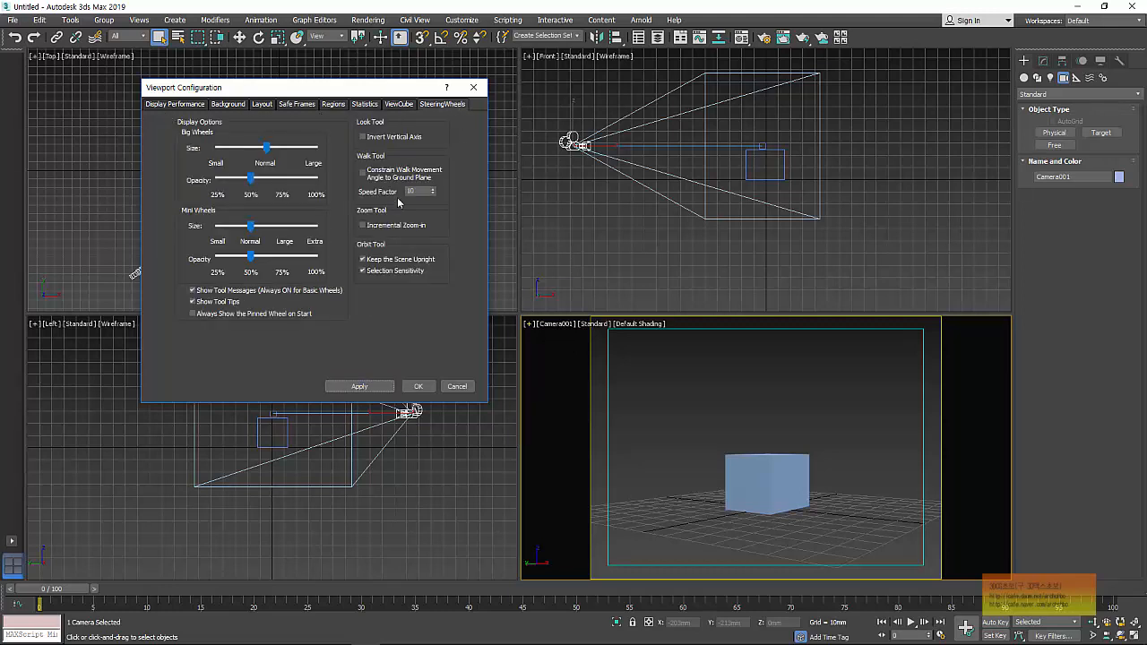
{"action": "left_click", "coordinate": [473, 87]}
{"action": "mouse_move", "coordinate": [476, 635]}
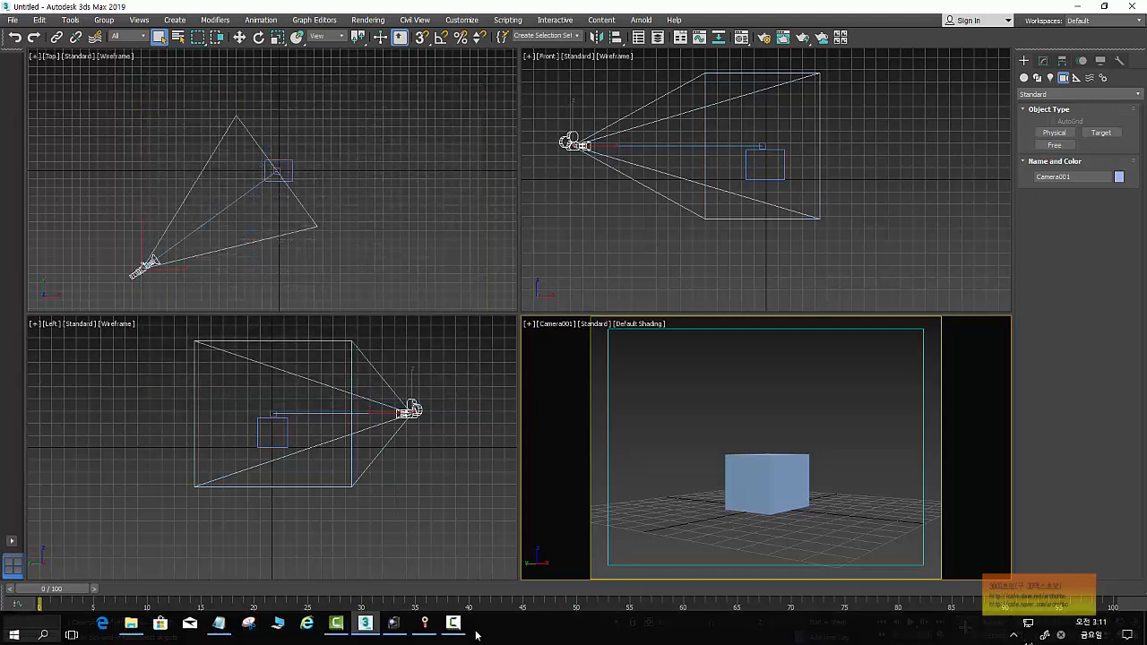
{"action": "left_click", "coordinate": [427, 609]}
{"action": "left_click", "coordinate": [428, 610]}
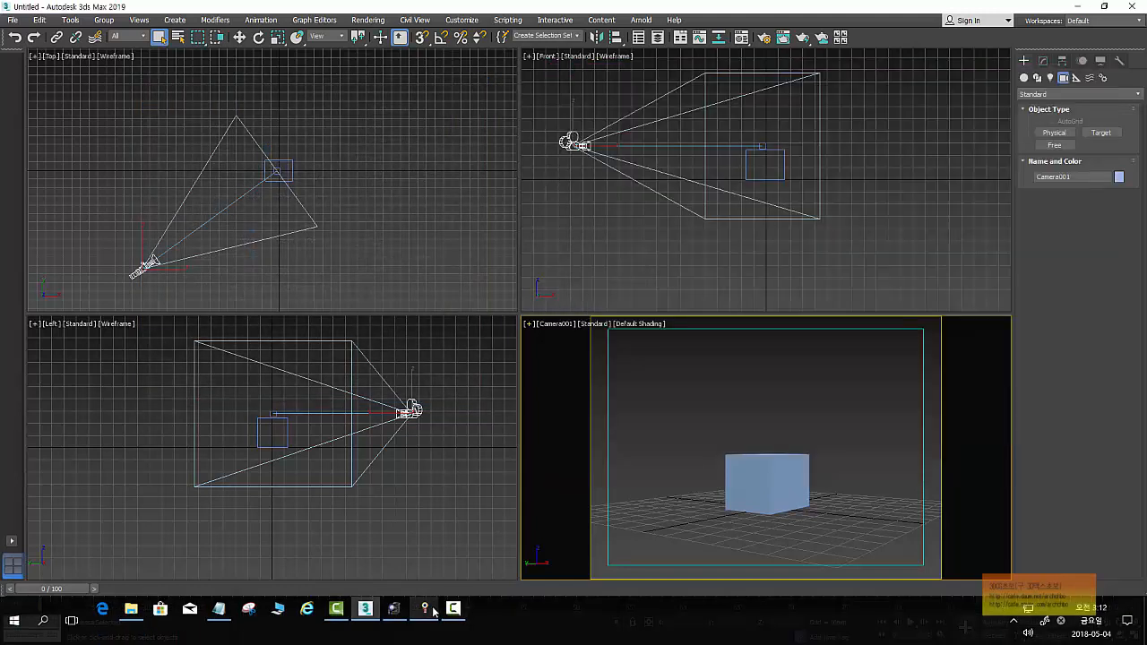